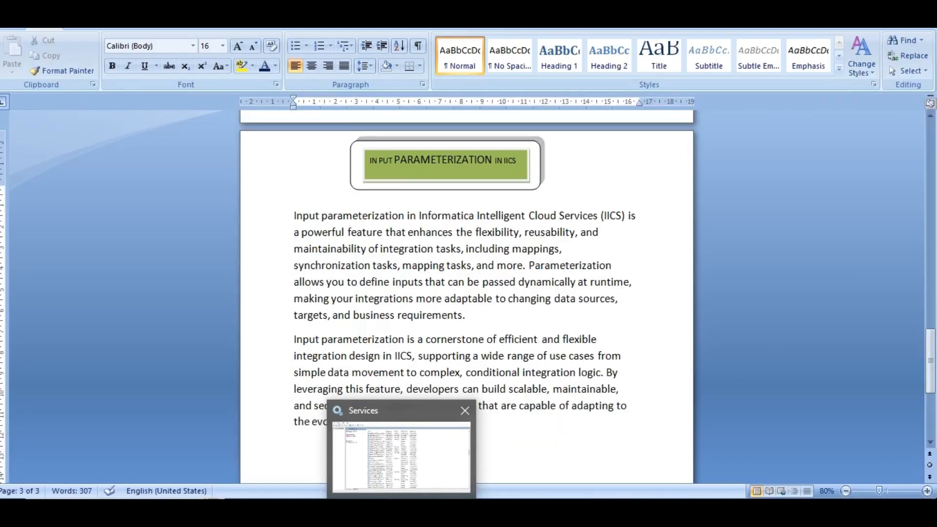
Switch to the Designer, examine the type options for a new entry in the mapping's parameter and variable declarations, and discard the entry.
left_click(449, 492)
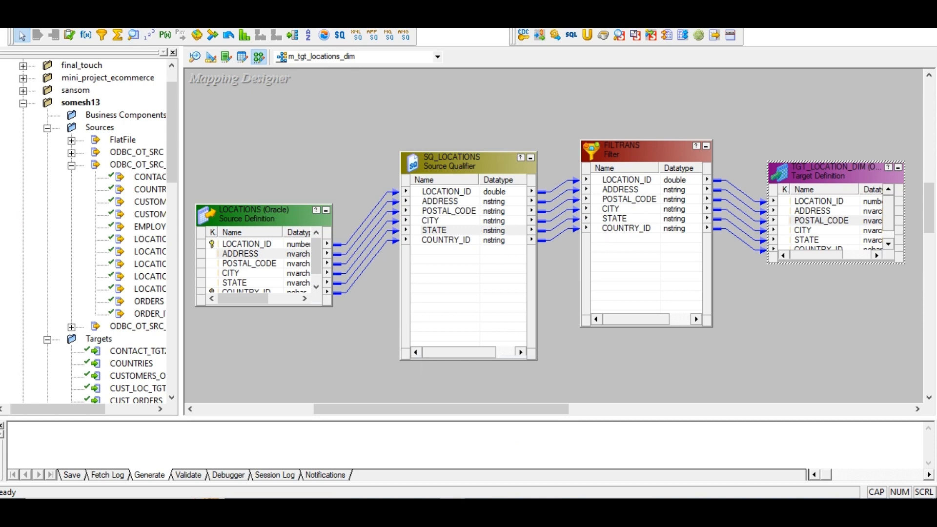
key("alt+m")
left_click(267, 179)
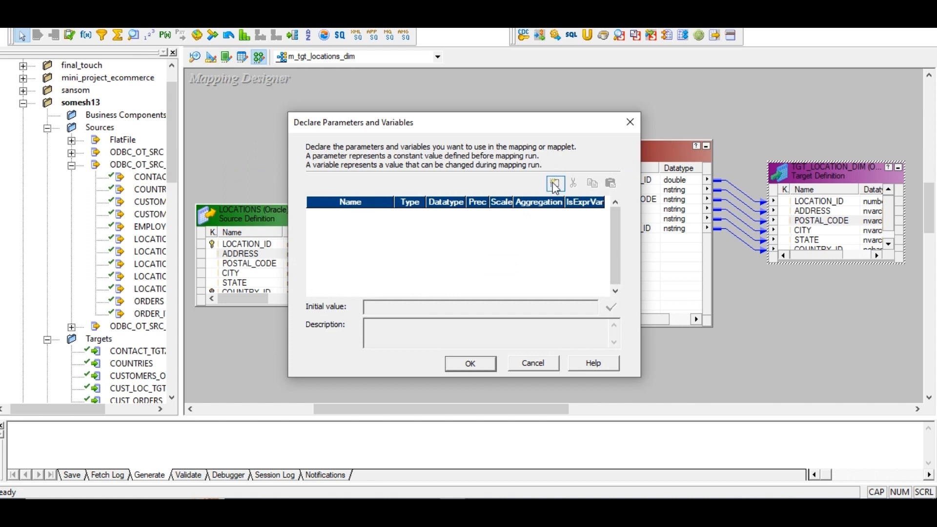
left_click(553, 183)
double_click(417, 213)
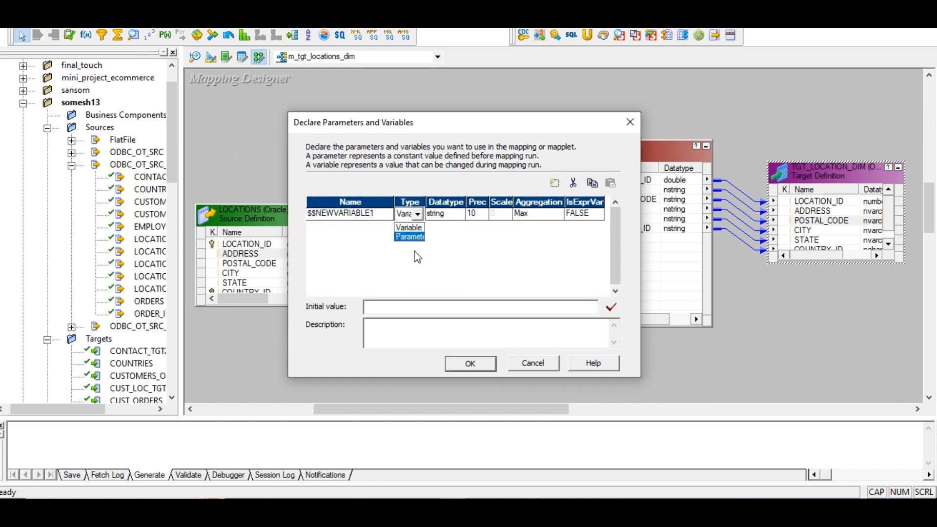
left_click(434, 252)
left_click(418, 215)
left_click(448, 263)
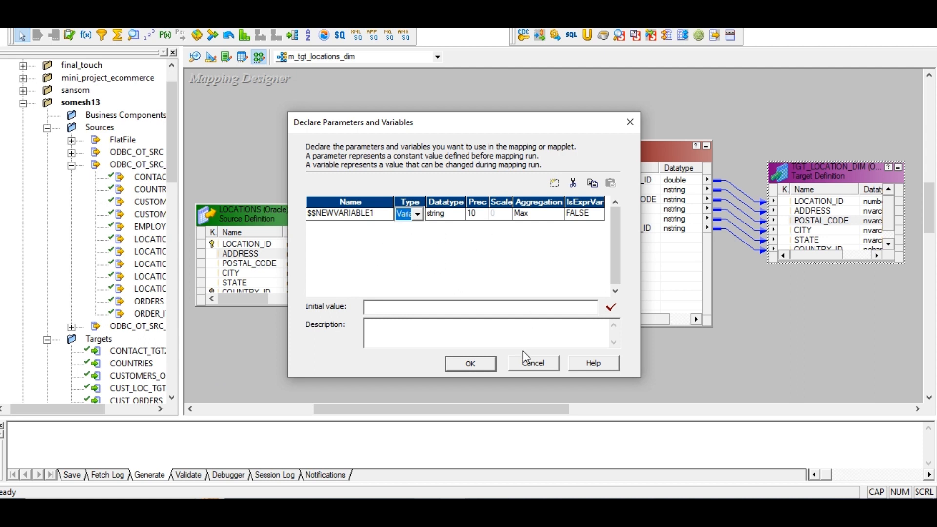
left_click(538, 364)
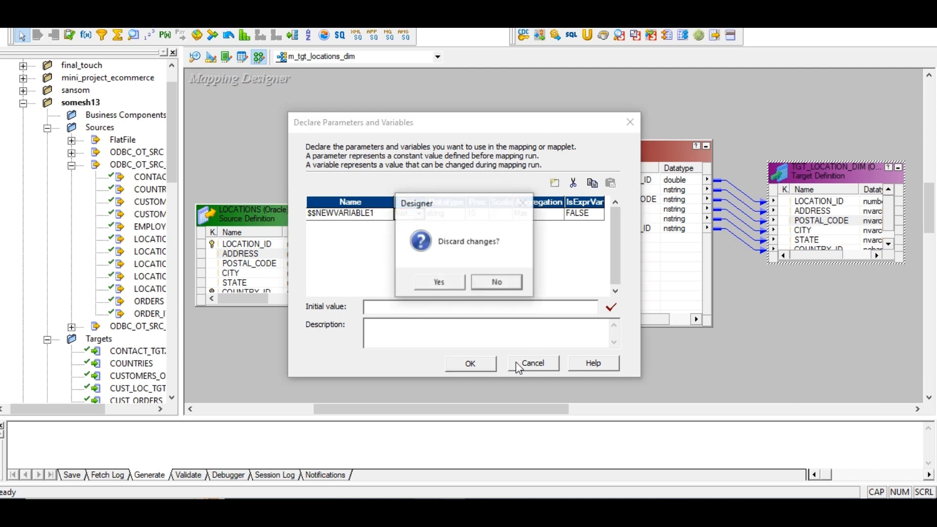
left_click(441, 282)
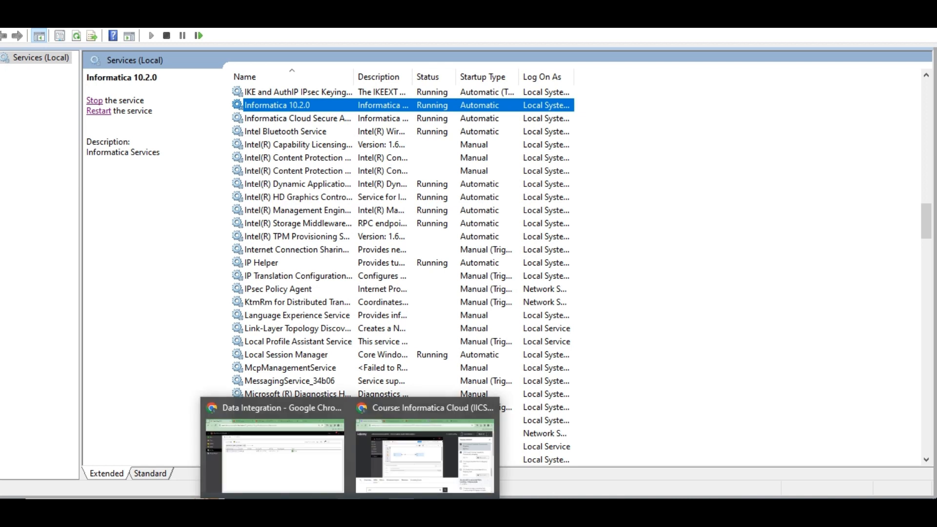
Try to start a new mapping asset in Informatica Data Integration and reload the page.
left_click(276, 461)
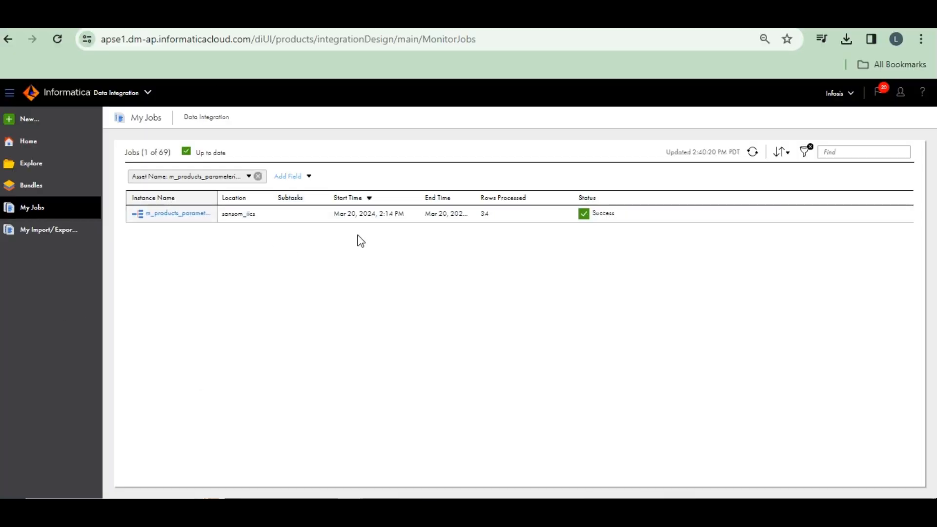
left_click(31, 120)
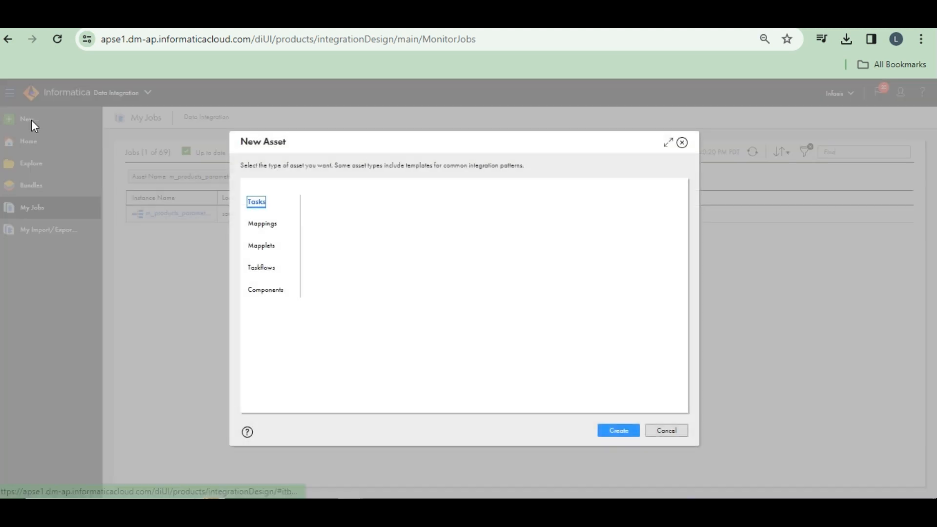
left_click(268, 227)
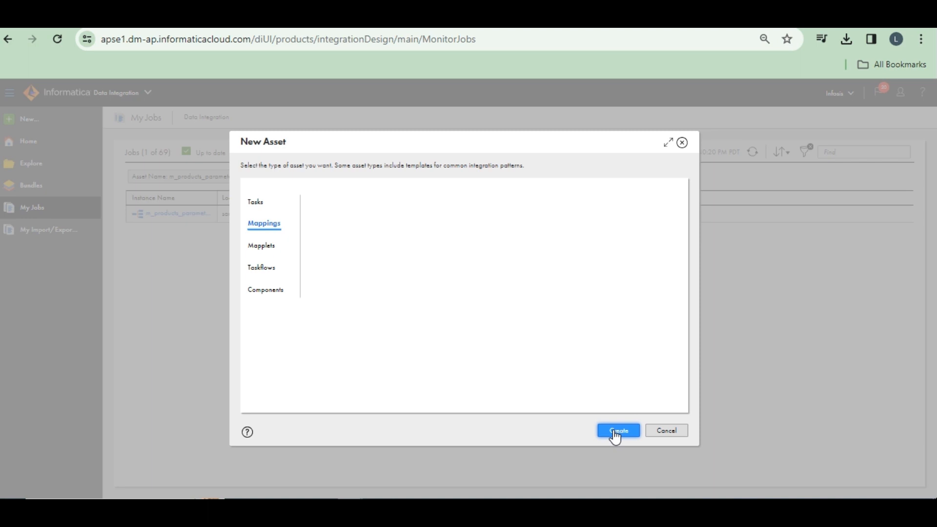
left_click(682, 142)
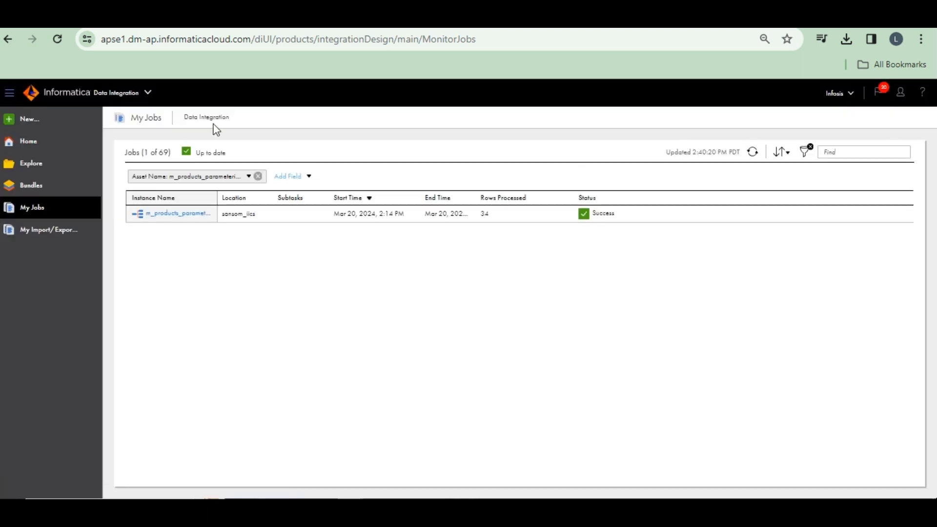
left_click(57, 39)
Switch to the Word notes in Document1 and read the first paragraph on input parameterization in IICS.
mouse_move(580, 510)
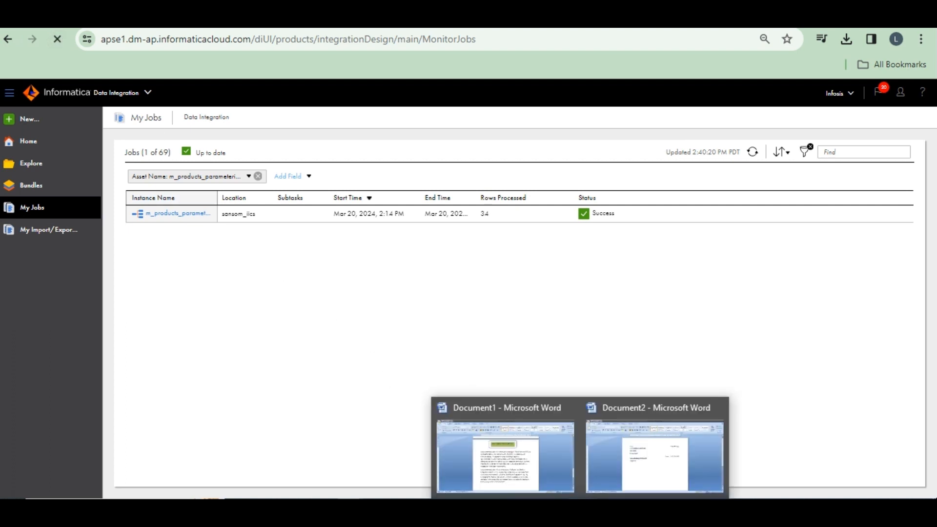
left_click(523, 473)
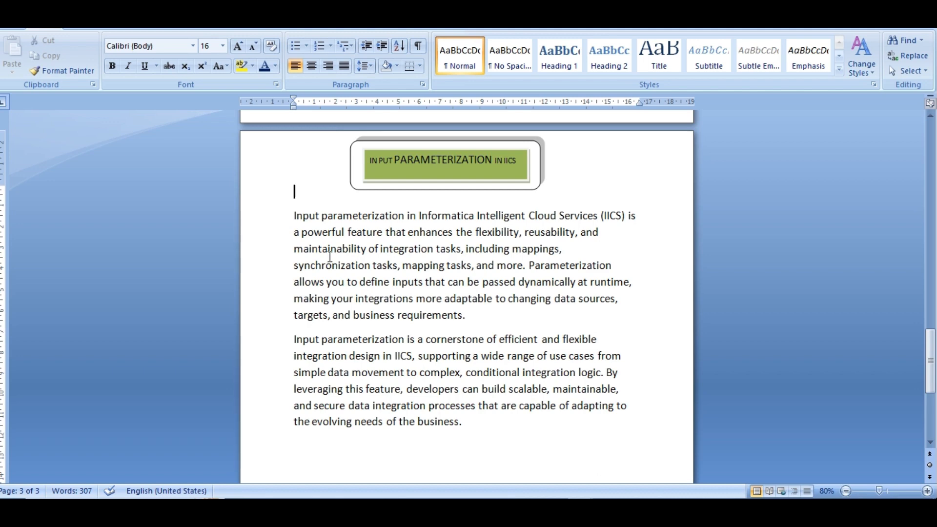
left_click_drag(294, 216, 406, 217)
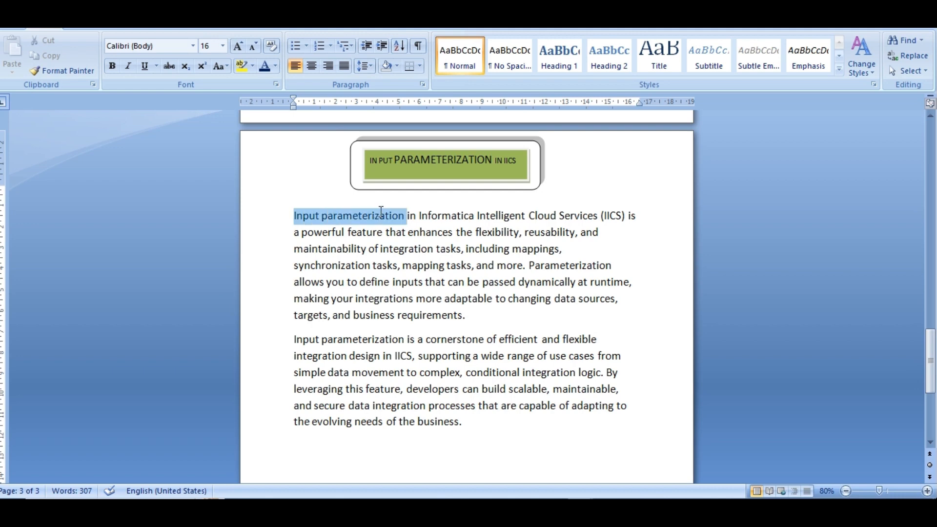
left_click(396, 232)
left_click(467, 232)
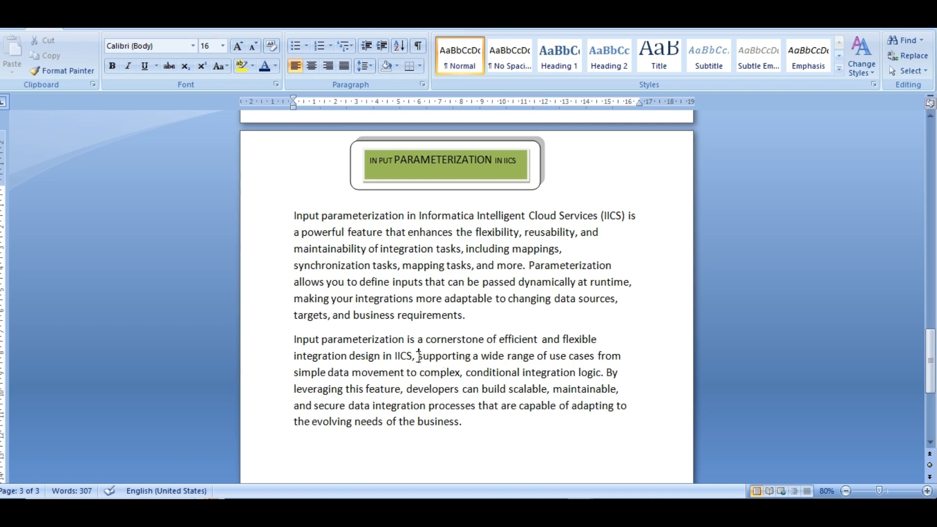
Read the second paragraph on use cases and secure data integration, and review both paragraphs as a whole.
left_click_drag(418, 355, 613, 363)
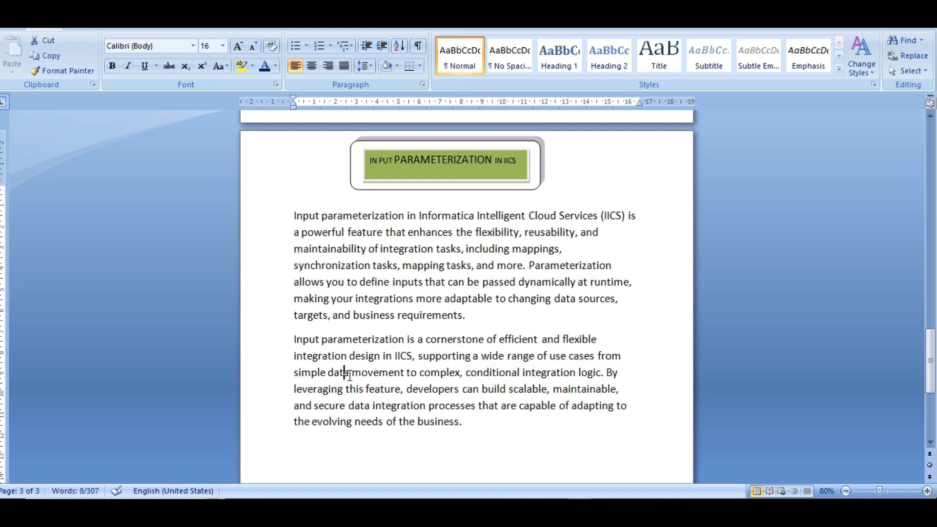
left_click_drag(347, 373, 361, 374)
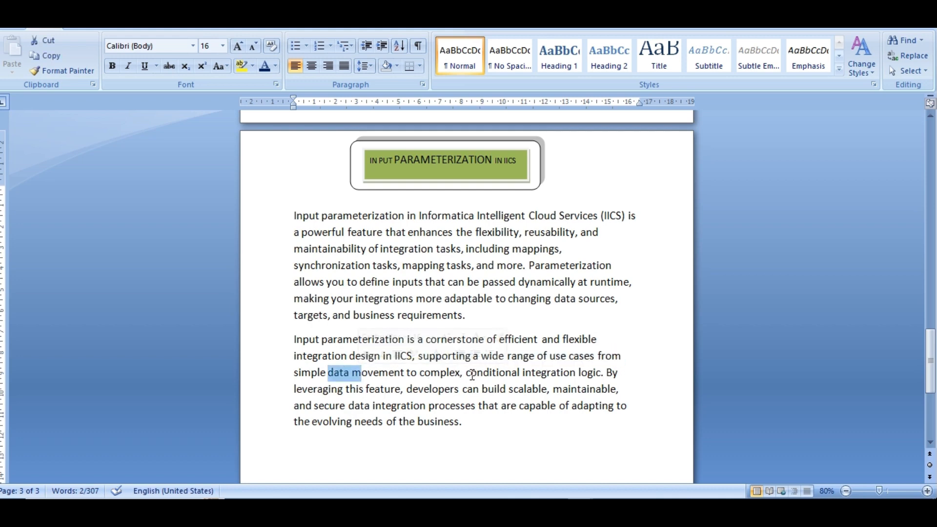
left_click_drag(472, 374, 605, 373)
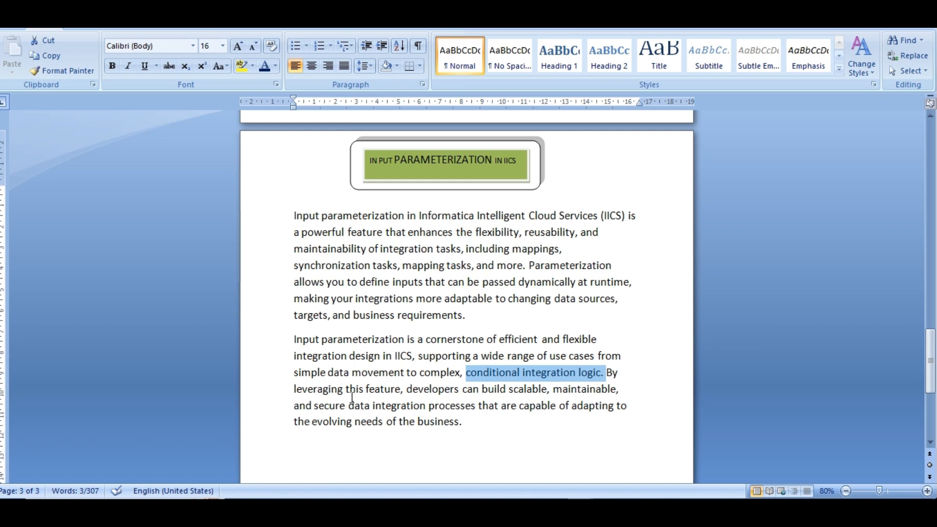
left_click_drag(407, 391, 514, 391)
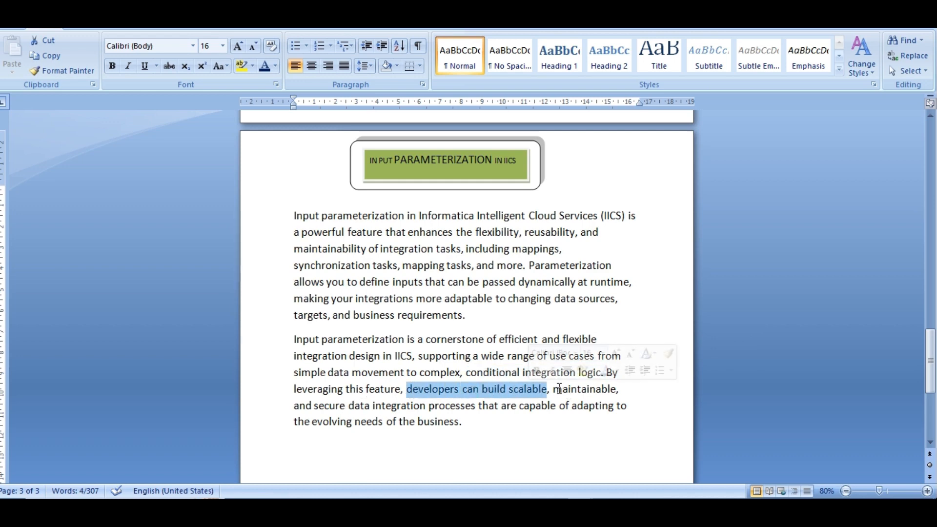
left_click_drag(324, 405, 427, 405)
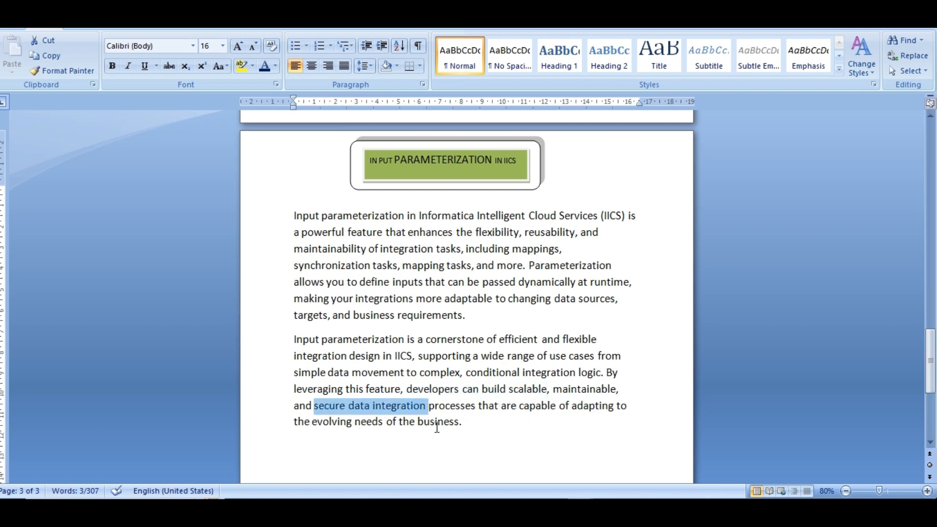
left_click_drag(465, 425, 246, 328)
left_click(436, 281)
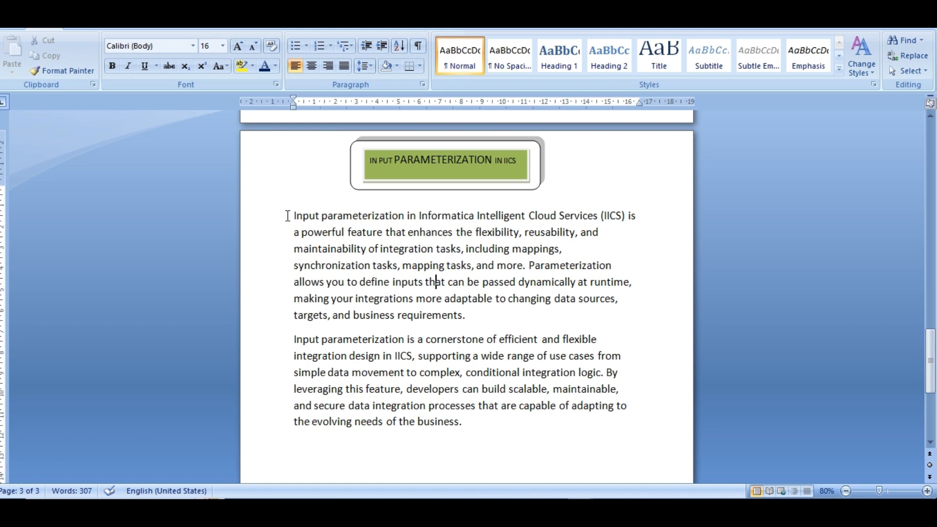
left_click_drag(293, 215, 485, 423)
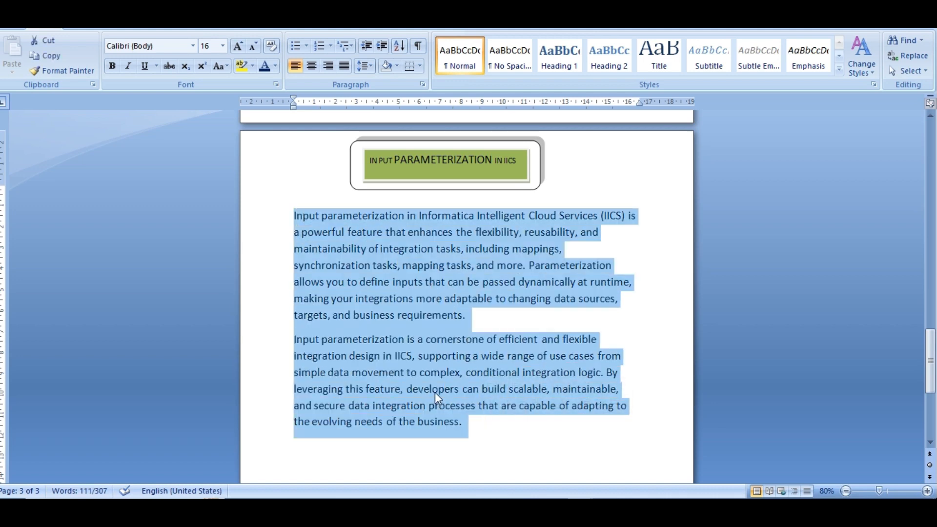
left_click(464, 319)
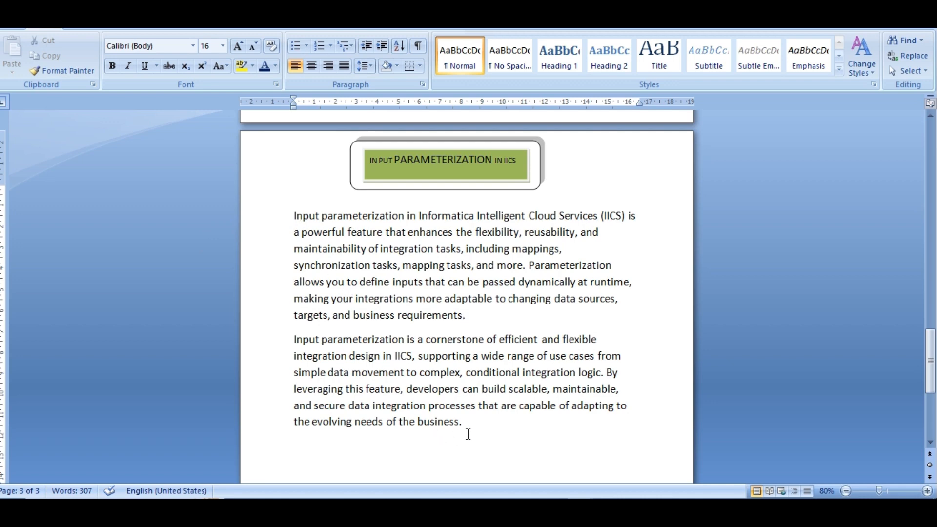
Switch to the employee_3 workbook in Excel and examine the source, filter and target blocks of the parameter plan on Sheet1.
mouse_move(350, 509)
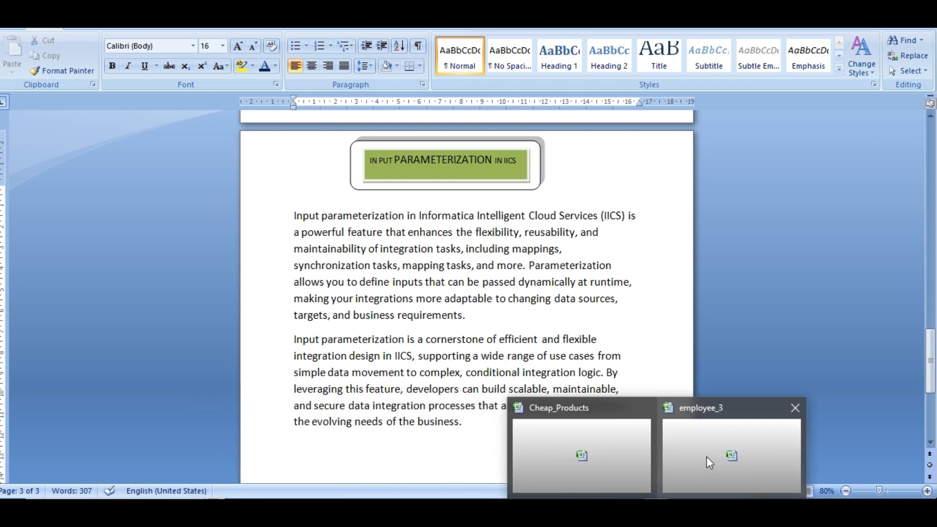
left_click(707, 457)
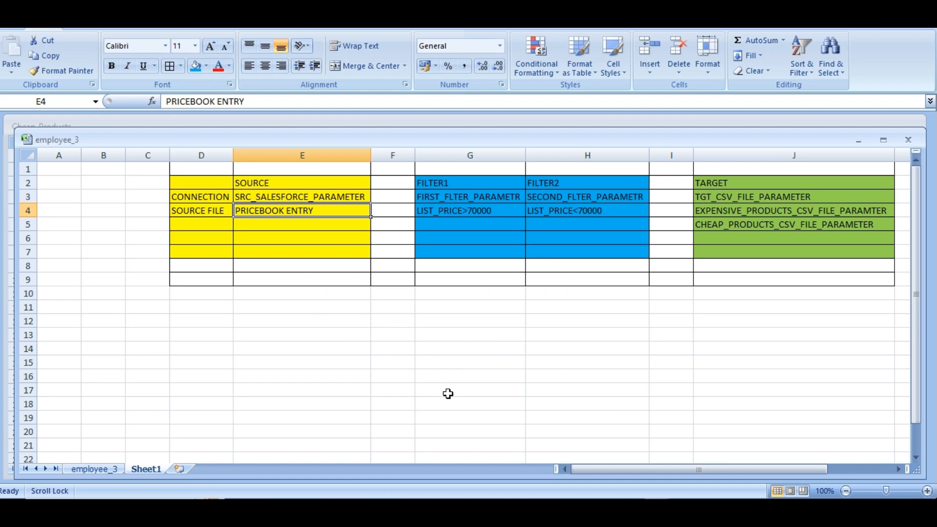
left_click(392, 388)
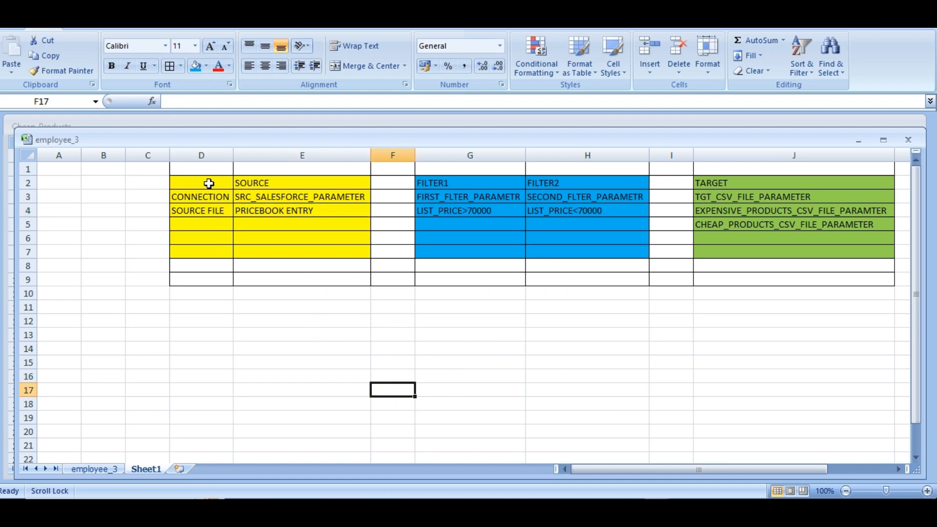
left_click_drag(207, 183, 778, 296)
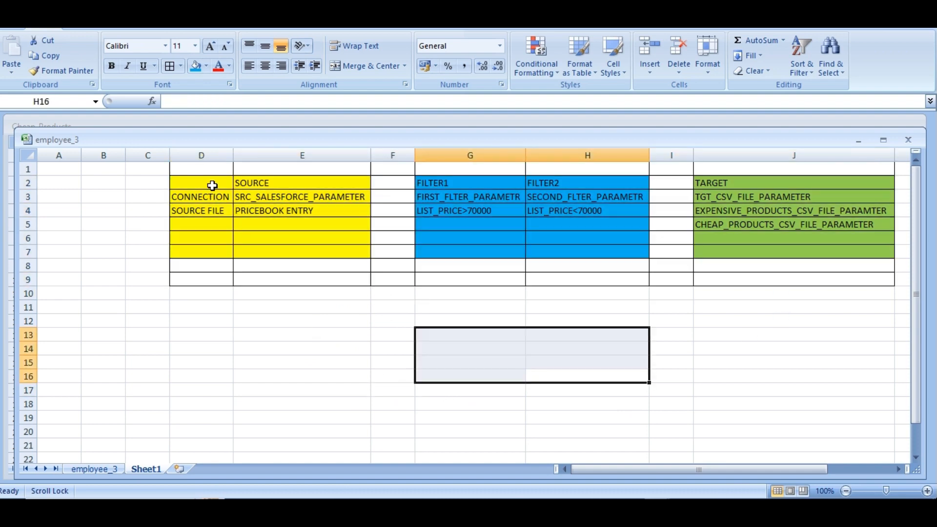
left_click_drag(240, 183, 300, 221)
left_click_drag(436, 186, 590, 268)
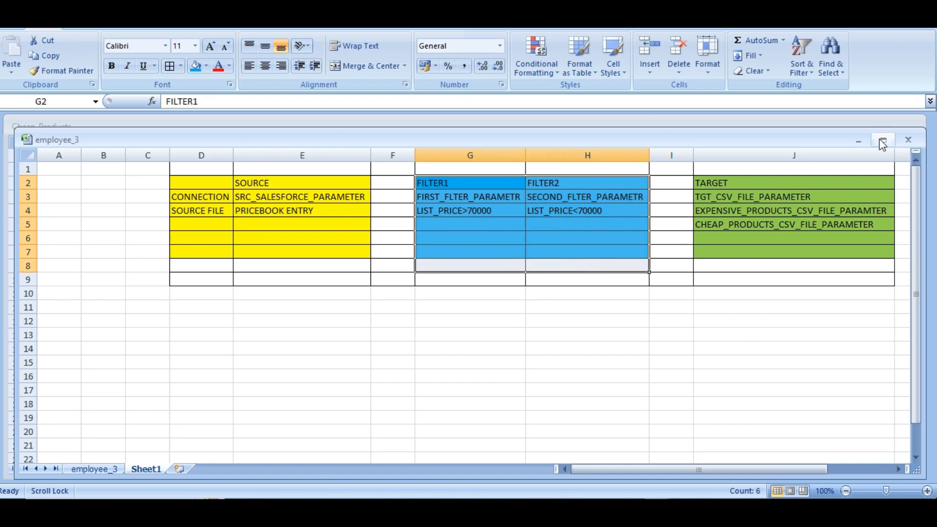
left_click_drag(786, 184, 822, 249)
left_click(322, 366)
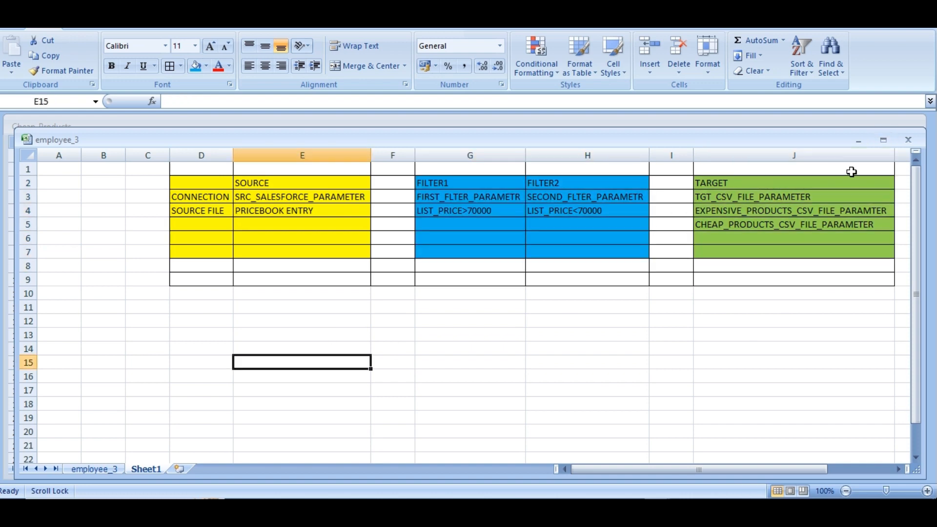
left_click(747, 250)
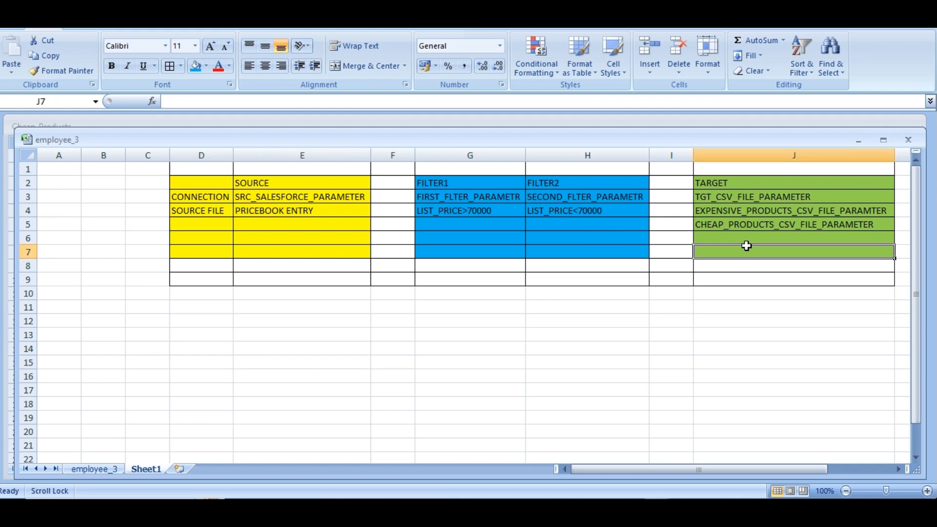
Examine the connection parameter and source file entries in the SOURCE column against the rest of the parameter table.
left_click(265, 187)
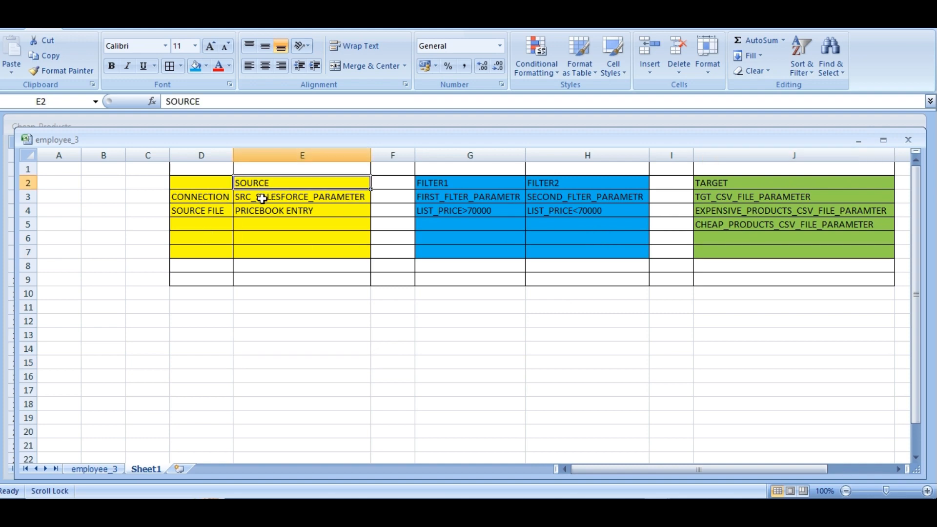
double_click(263, 197)
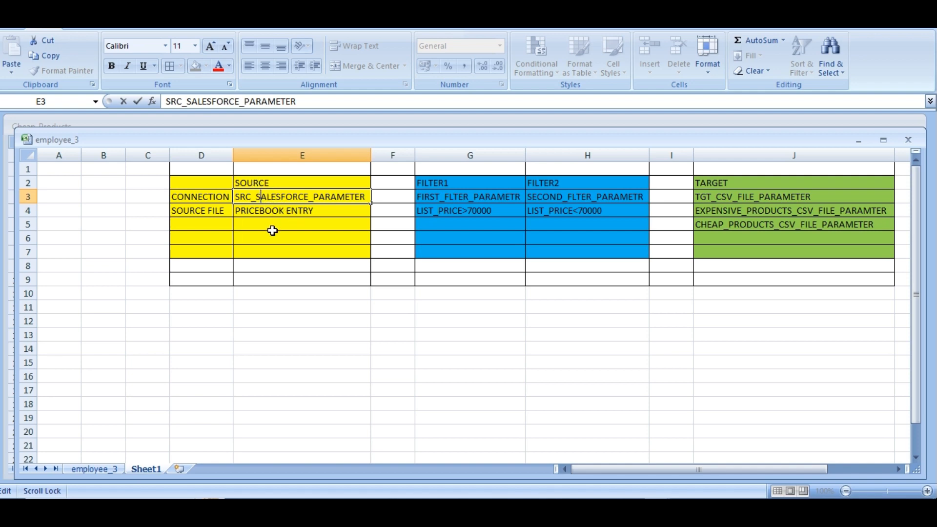
left_click_drag(271, 237, 271, 224)
left_click_drag(255, 184, 714, 234)
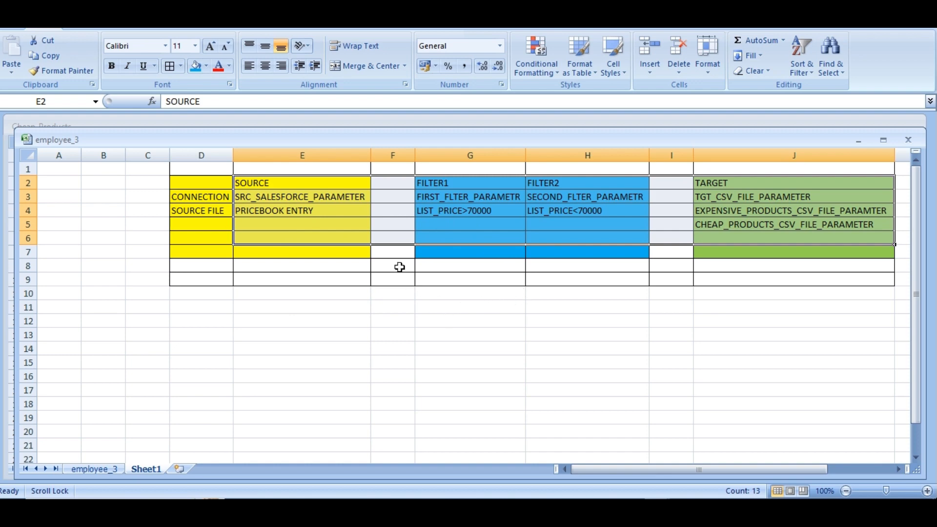
left_click(327, 209)
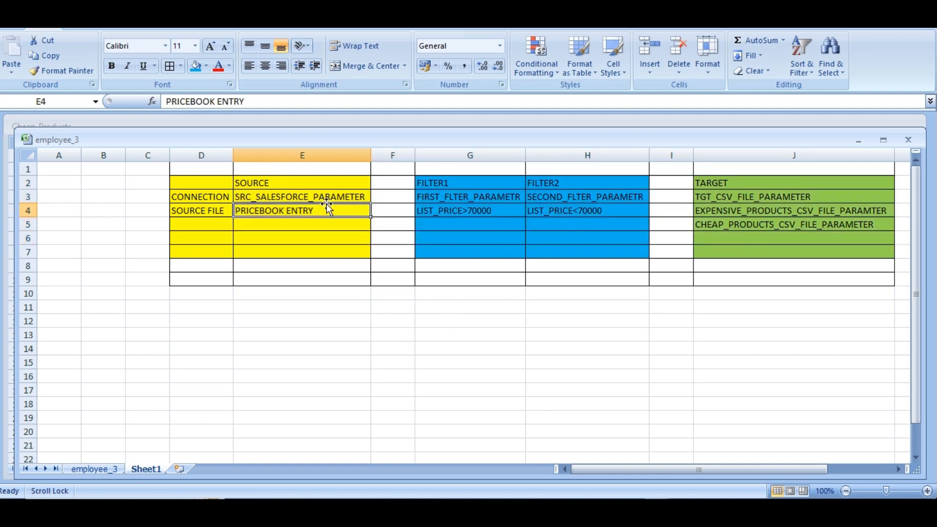
left_click(287, 197)
double_click(287, 197)
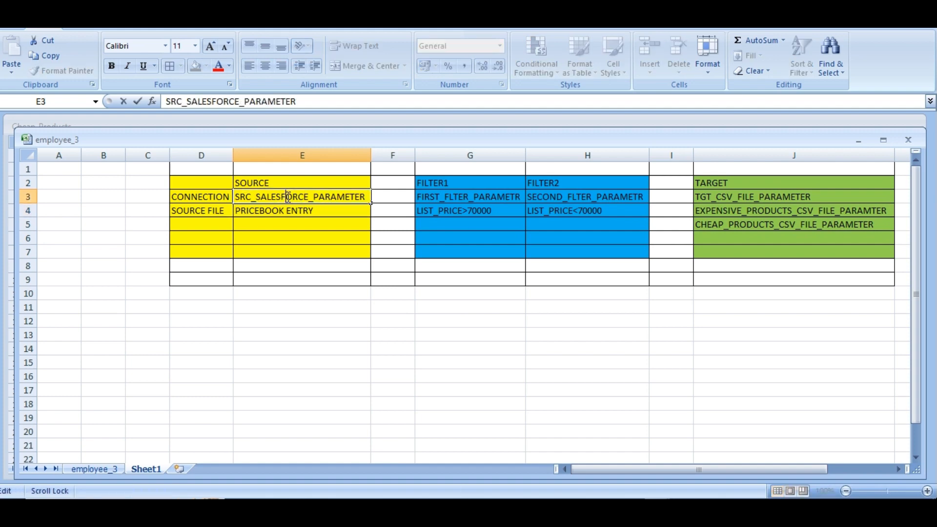
double_click(317, 211)
double_click(318, 212)
left_click(319, 212)
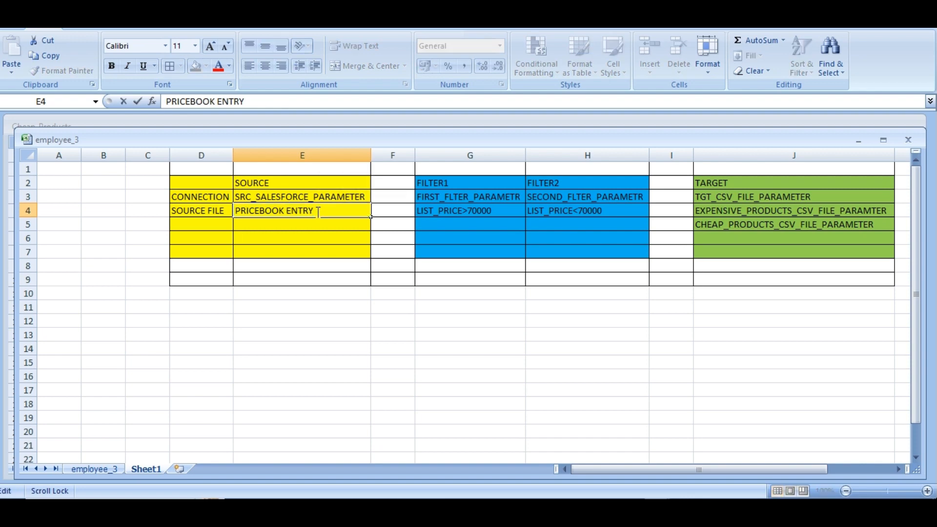
Switch to the Salesforce website in the browser, open the Salesforce product login and fill in the account username.
mouse_move(427, 508)
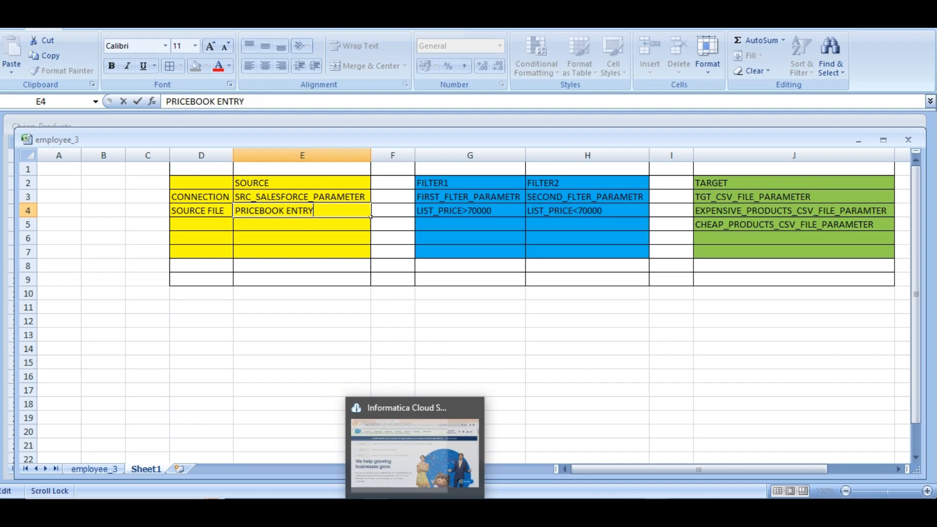
left_click(427, 507)
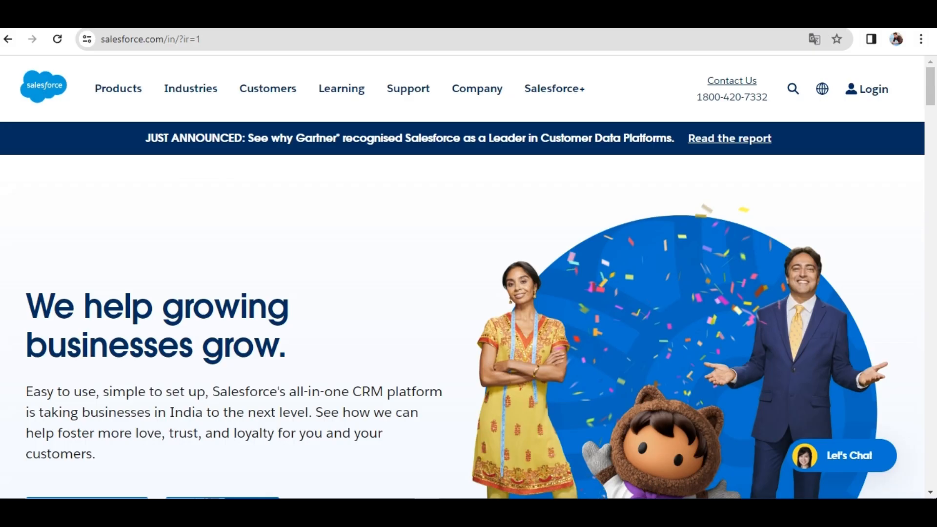
left_click(873, 90)
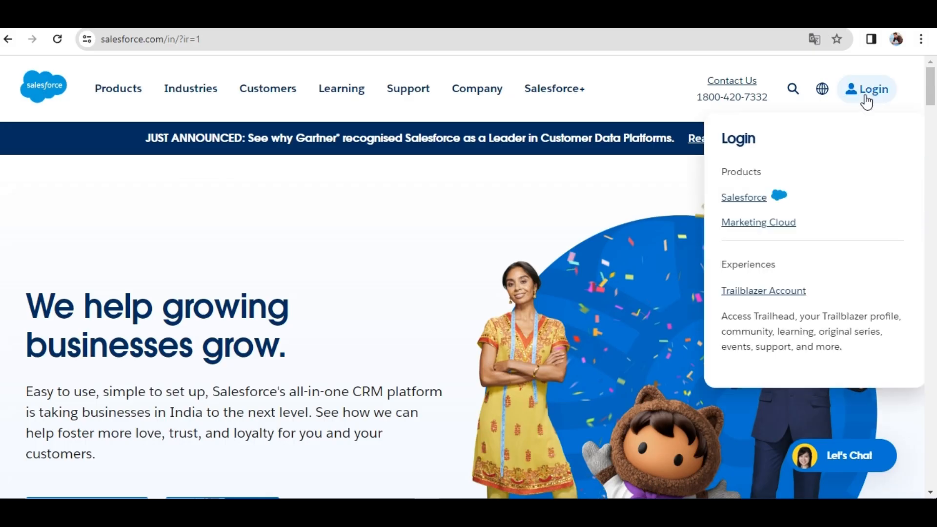
left_click(740, 199)
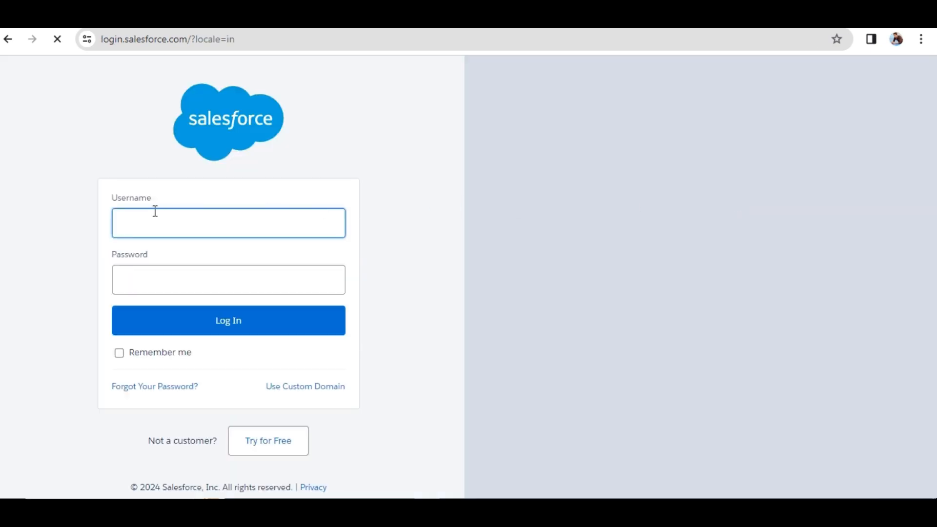
left_click(155, 210)
left_click(207, 257)
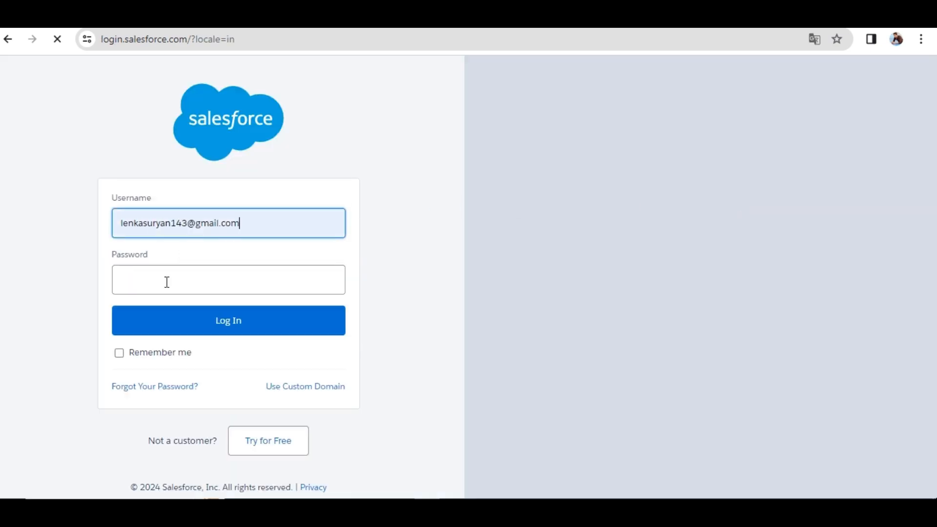
left_click(167, 282)
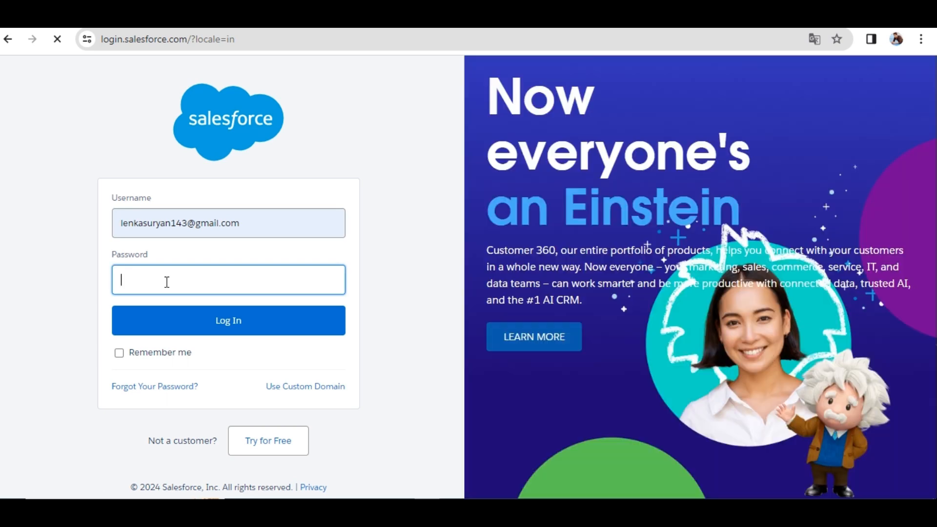
key("Caps_Lock")
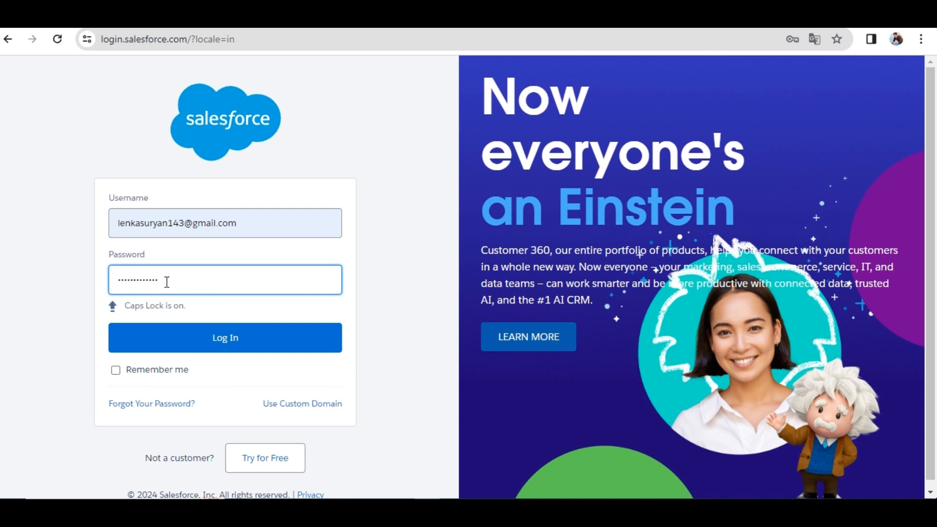
key("BackSpace")
key("BackSpace")
key("BackSpace")
key("BackSpace")
key("BackSpace")
key("BackSpace")
key("BackSpace")
key("BackSpace")
key("BackSpace")
key("BackSpace")
left_click(253, 222)
type("dfd")
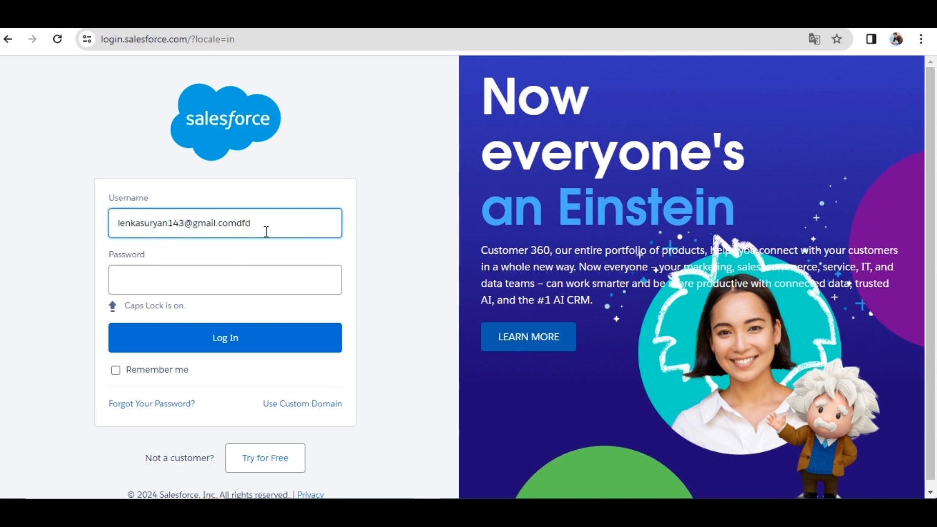
Enter the account password and log in to Salesforce.
left_click(237, 271)
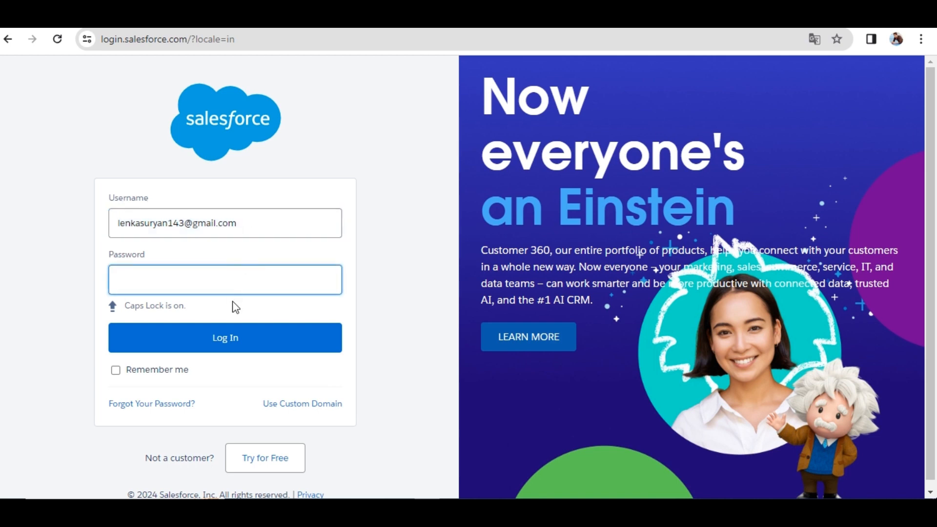
key("Caps_Lock")
type("••••")
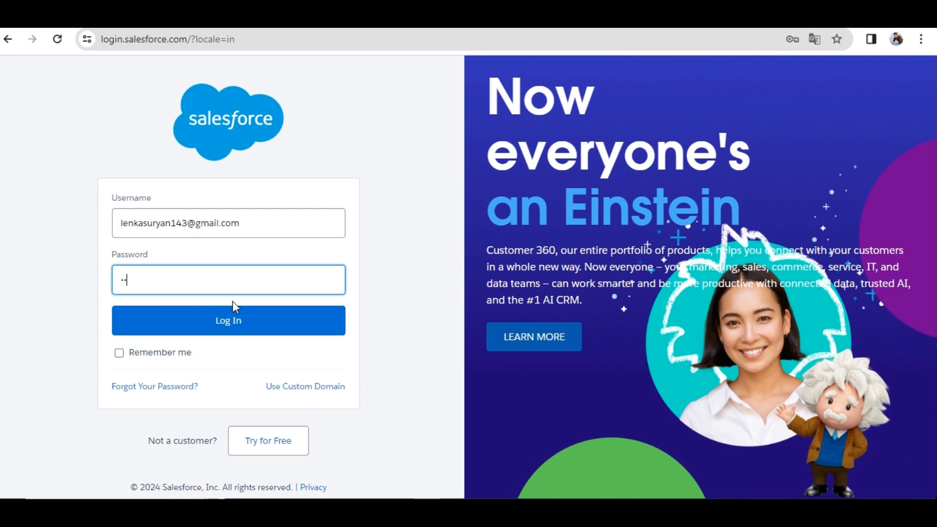
type("•••••••••")
key("Return")
left_click(119, 353)
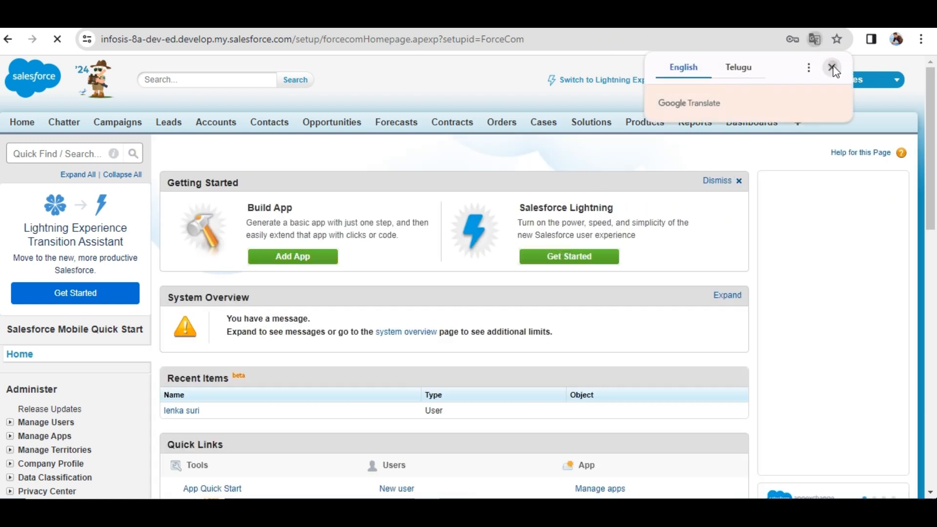
Open the Standard price book from the Salesforce Products page and review the products' list prices.
left_click(829, 68)
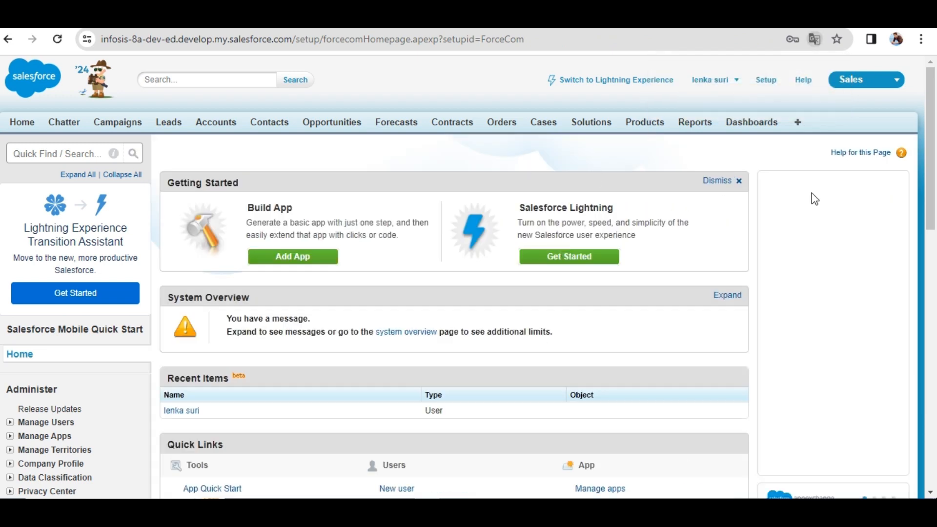
left_click(648, 124)
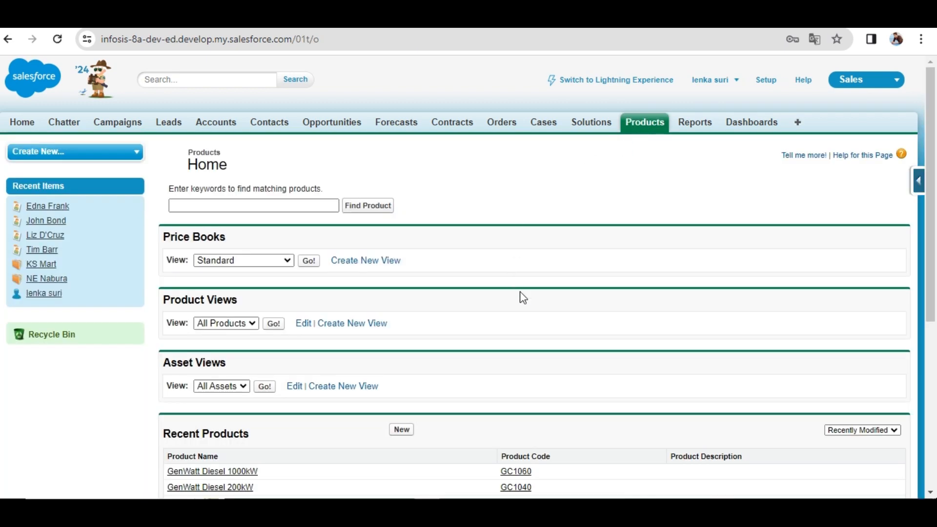
left_click(309, 262)
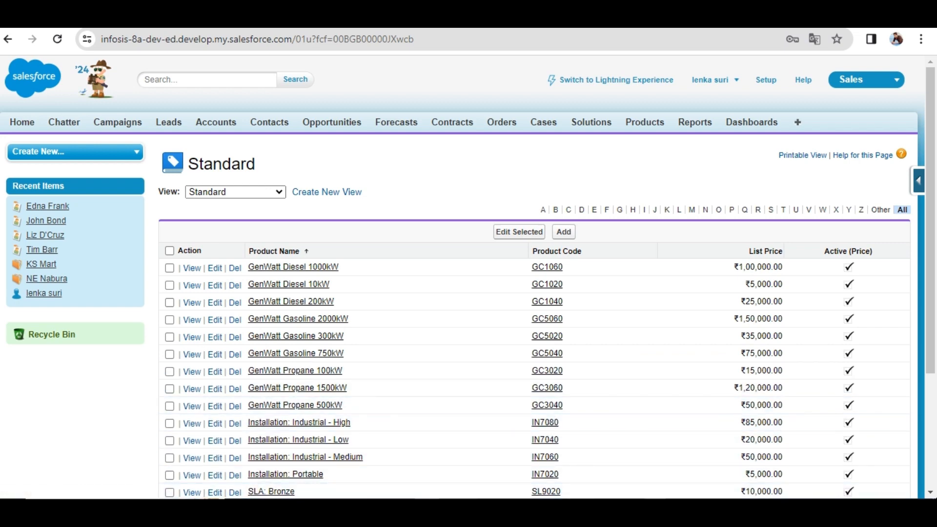
Switch back to the employee_3 workbook in Excel and examine the FILTER1 and FILTER2 list price conditions.
key("alt+Tab")
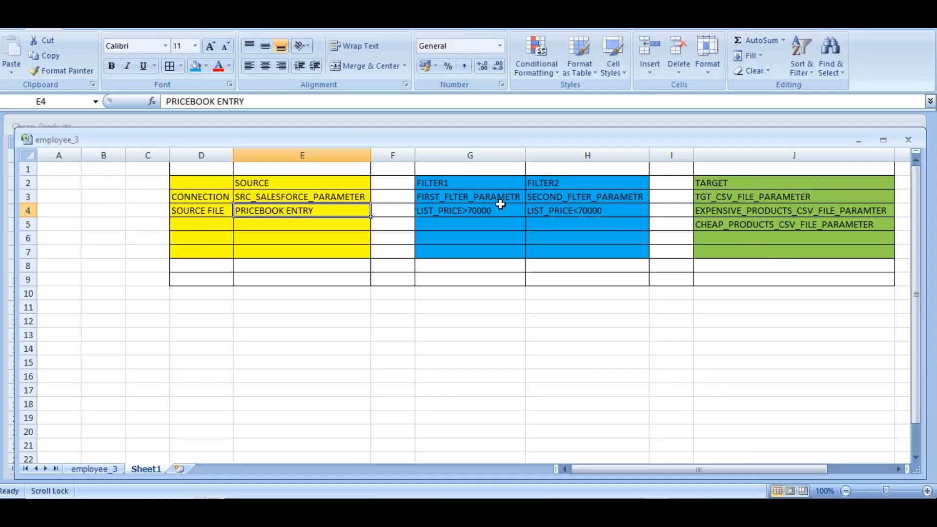
left_click(475, 188)
left_click(478, 210)
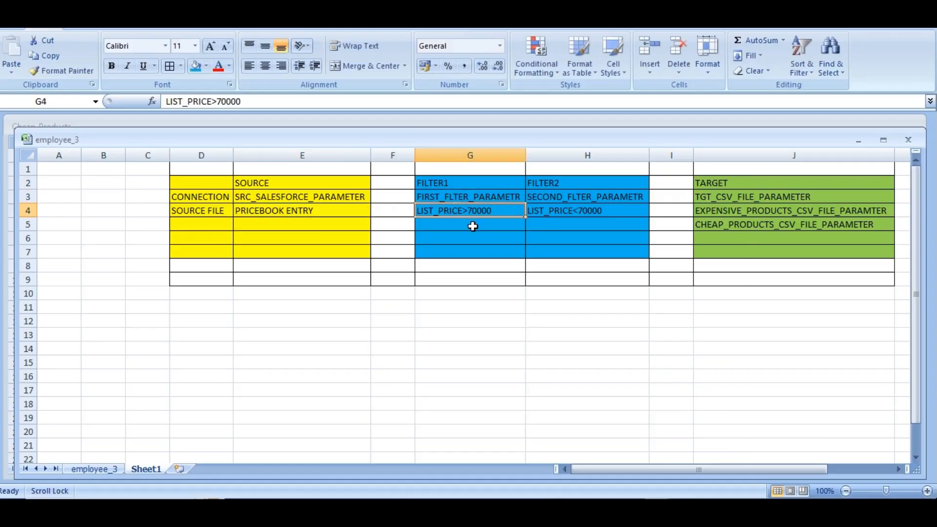
left_click(588, 212)
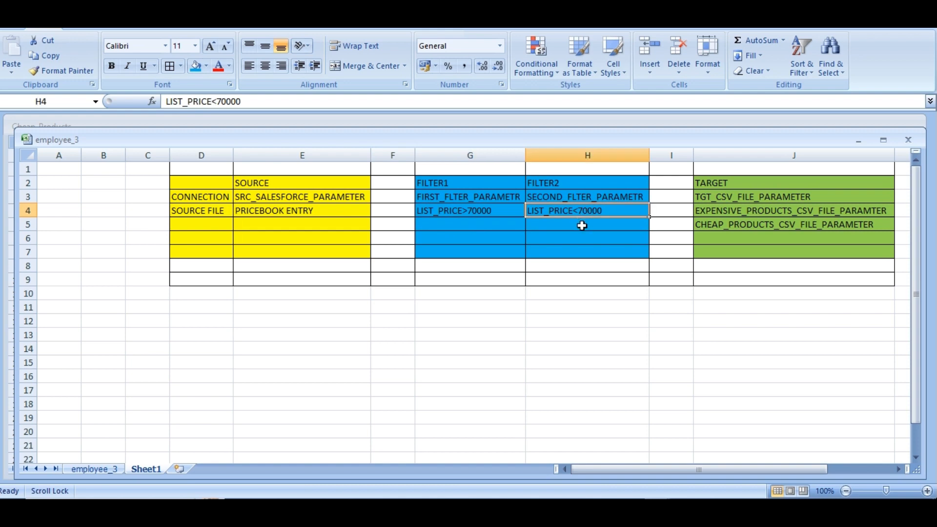
Examine the target connection parameter and the expensive and cheap products file parameters in the TARGET column.
left_click(729, 198)
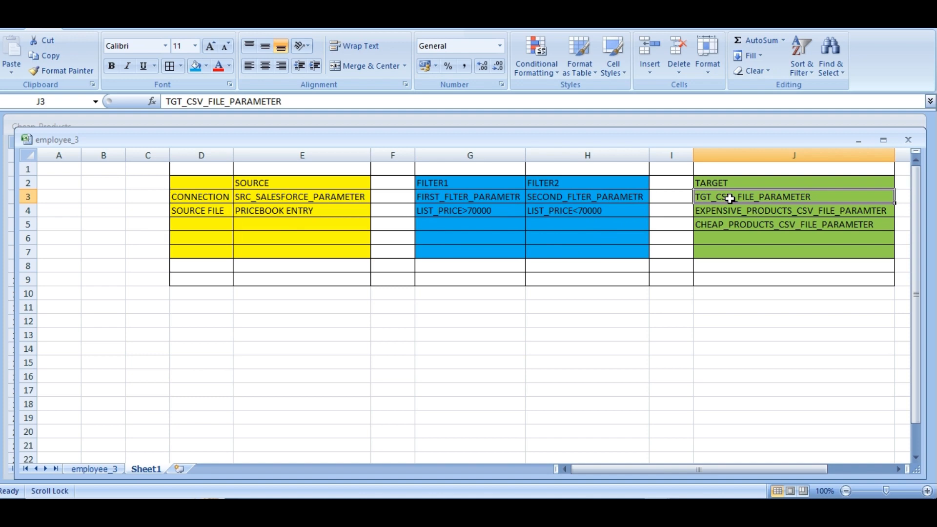
double_click(733, 197)
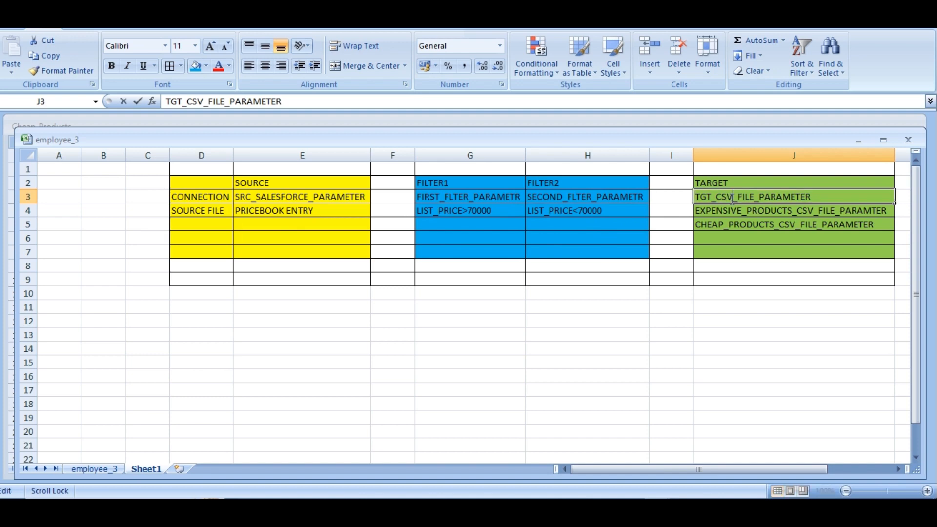
left_click_drag(812, 196, 694, 197)
left_click(746, 210)
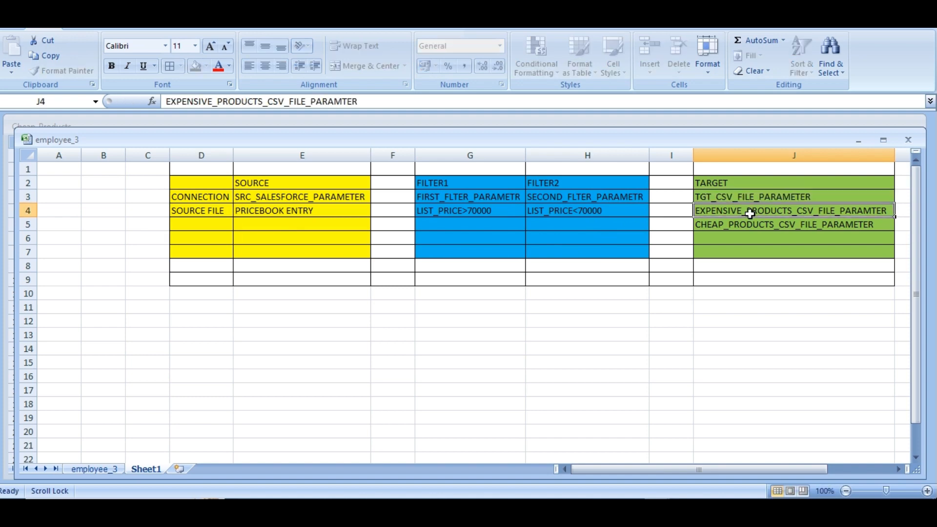
left_click(746, 226)
left_click(746, 210)
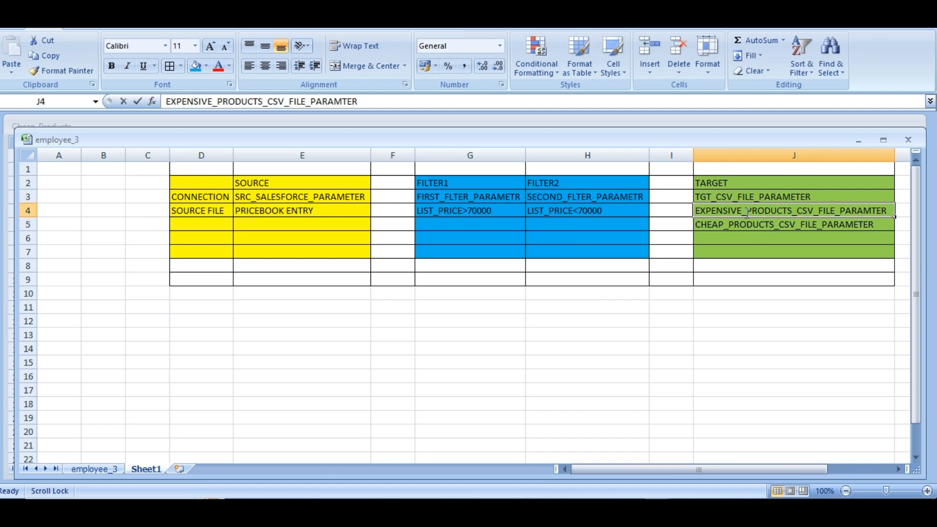
left_click(734, 235)
Review the source file entry and the parameter plan from source through target as a whole.
left_click(301, 209)
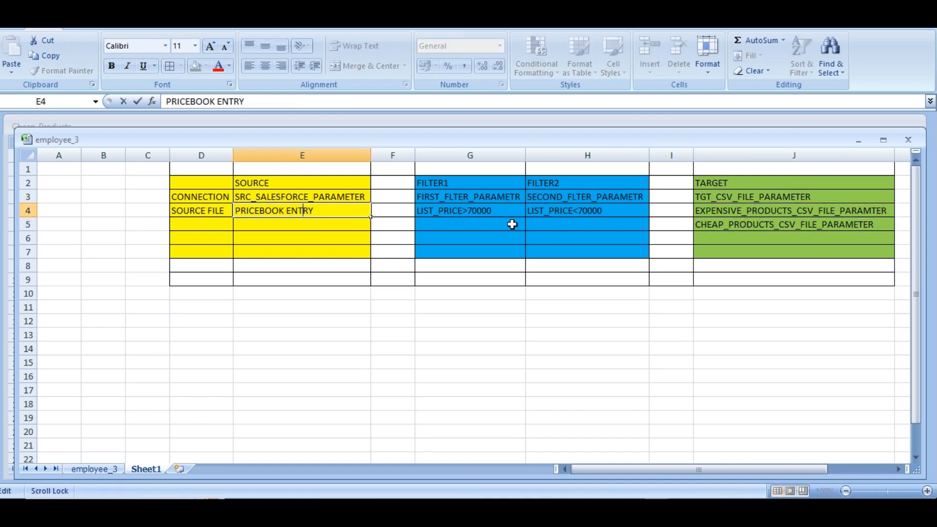
left_click(666, 319)
left_click_drag(226, 194, 721, 272)
left_click(536, 320)
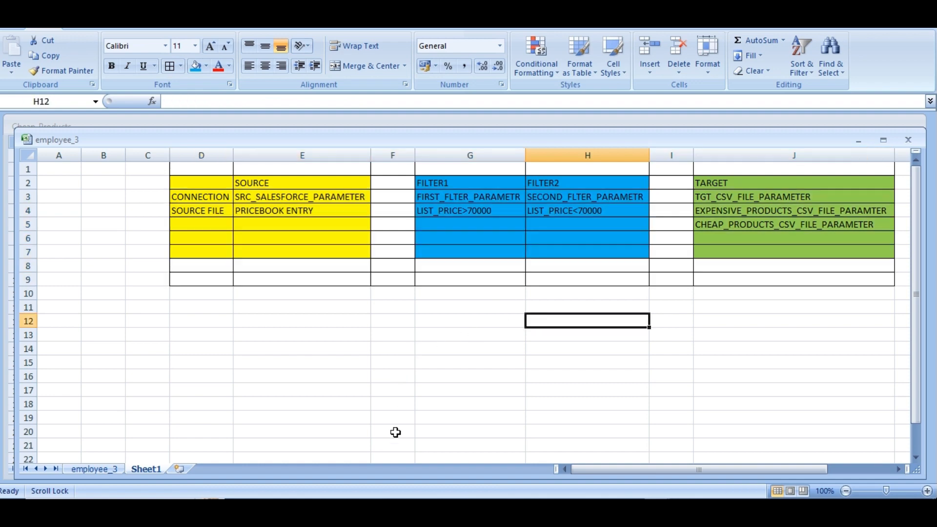
Switch to Informatica Data Integration and create a new blank mapping.
mouse_move(396, 497)
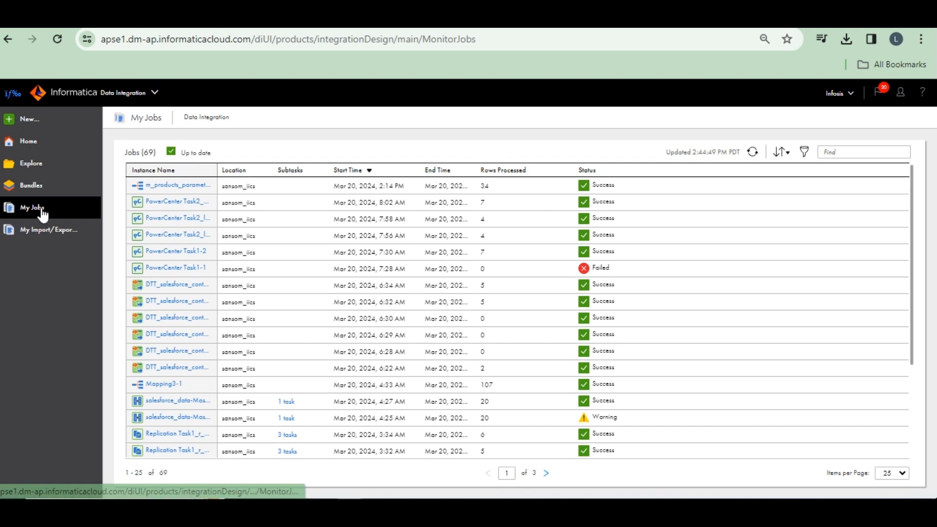
left_click(25, 123)
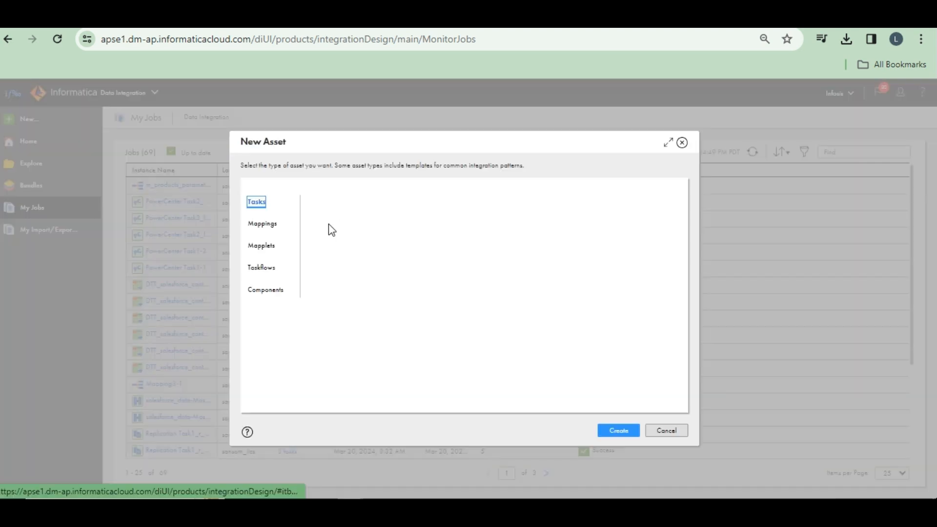
left_click(264, 227)
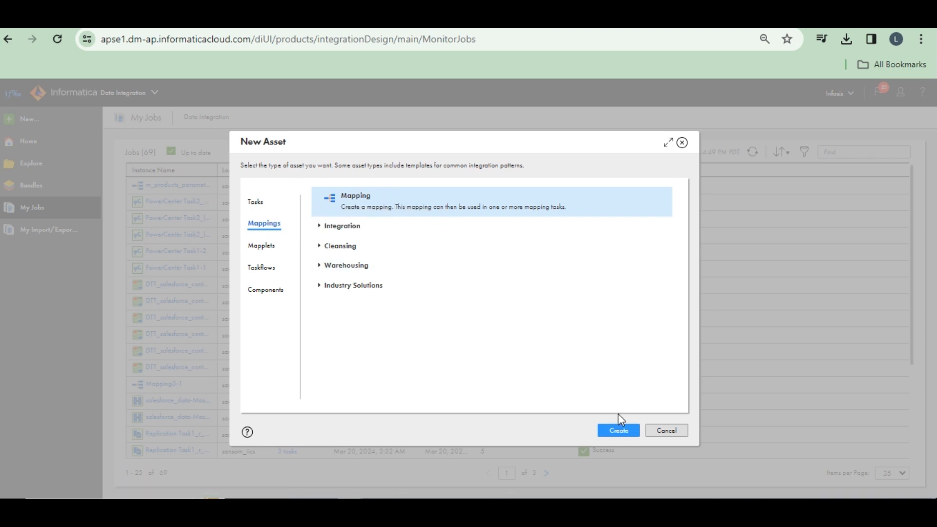
left_click(619, 431)
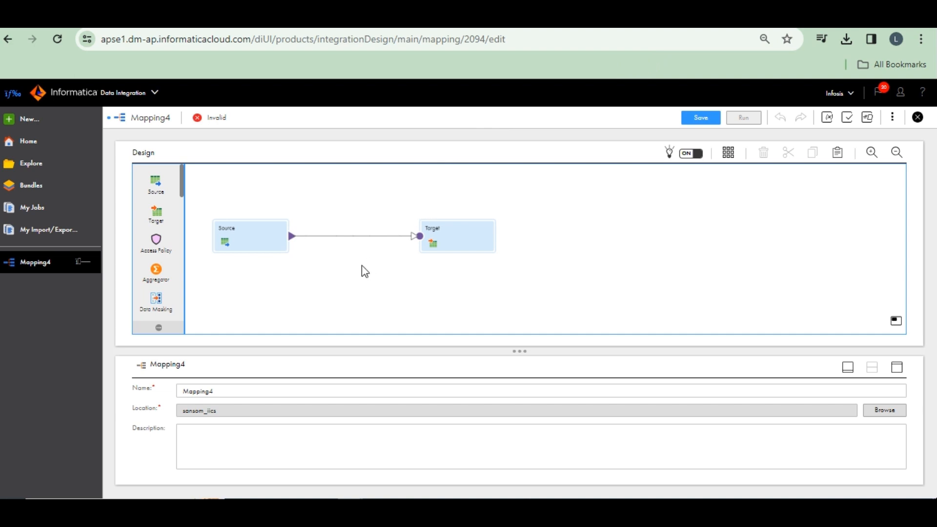
Display the mapping's parameters and examine the Input Parameters and In-Out Parameters sections.
left_click(893, 118)
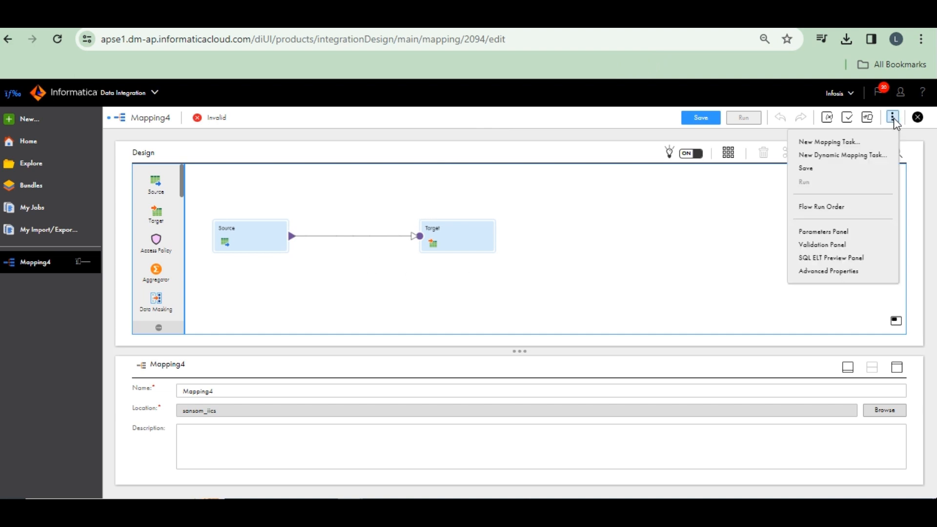
left_click(810, 231)
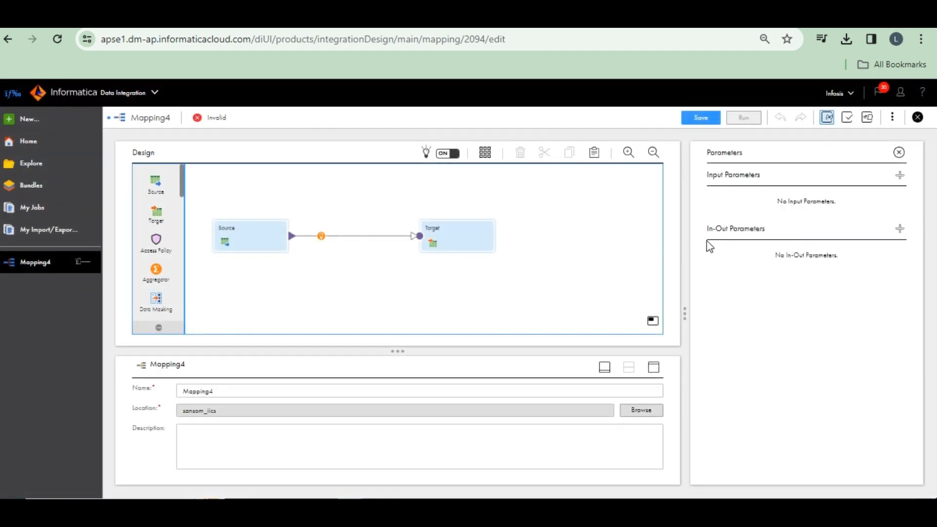
left_click_drag(761, 175, 698, 178)
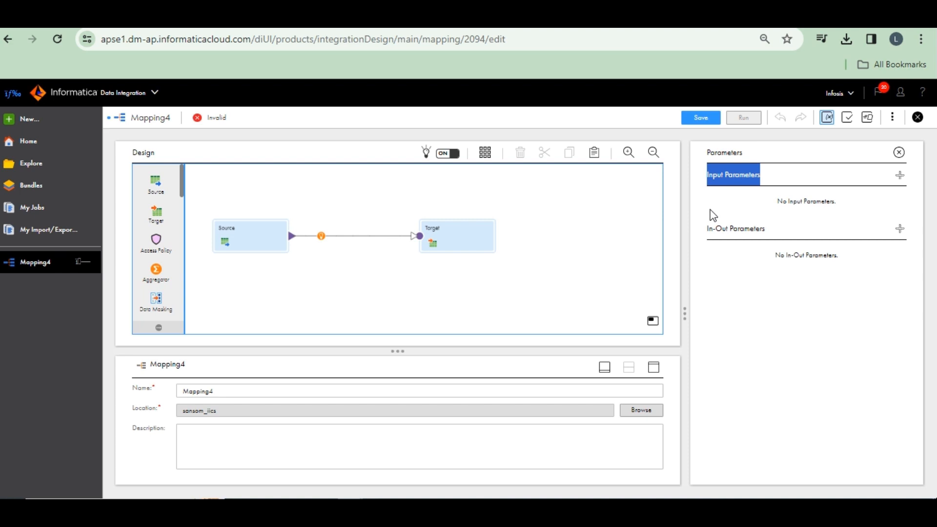
left_click_drag(767, 233, 699, 235)
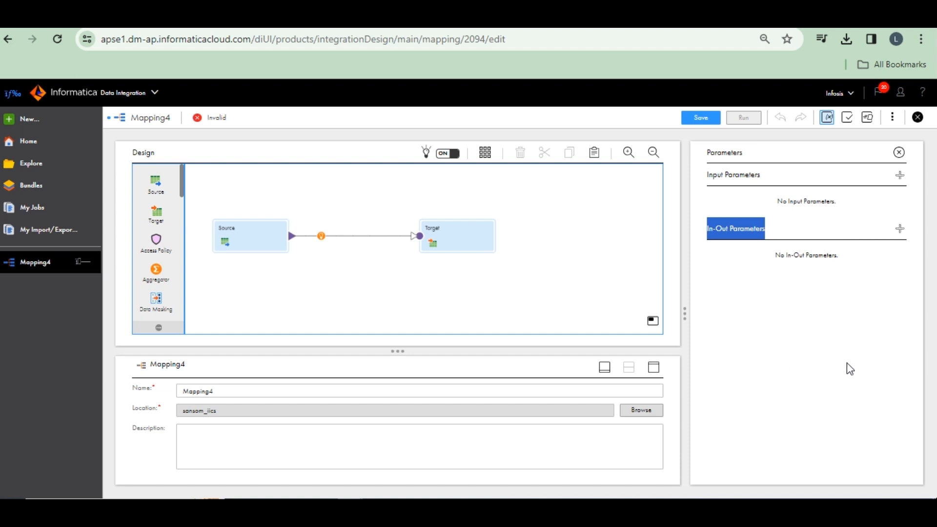
left_click(736, 274)
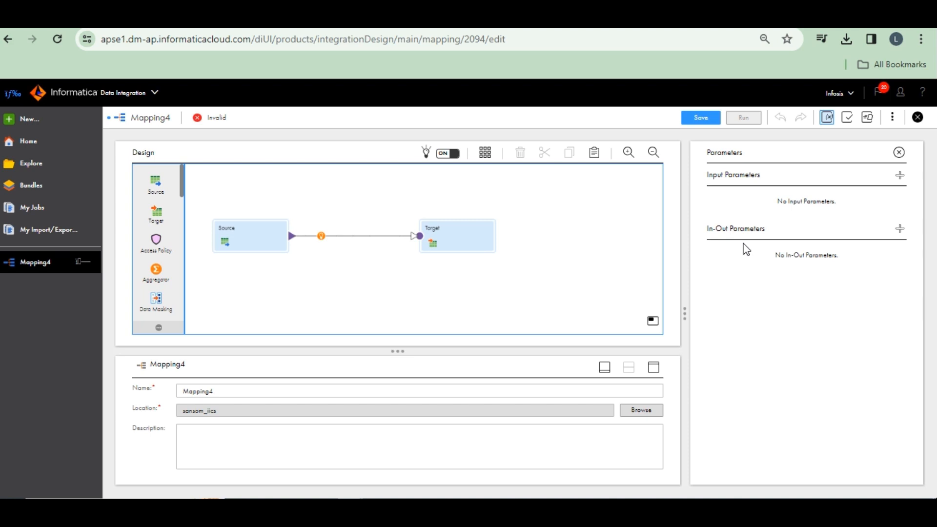
triple_click(764, 181)
left_click(765, 182)
Create an input parameter named SRC_salesfoce_connection_parameter with type connection and connection type Salesforce.
left_click(900, 176)
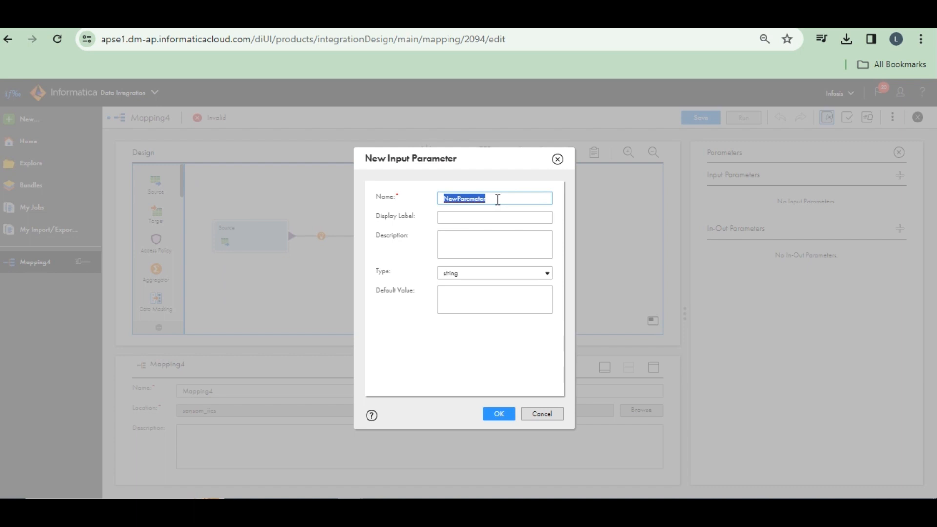
type("SRC_salesfoce_connection_parameter")
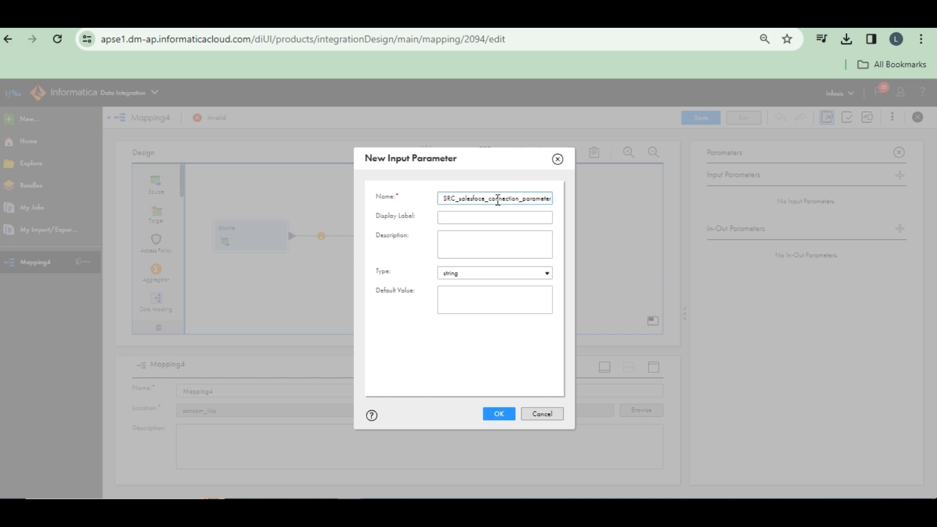
left_click(507, 275)
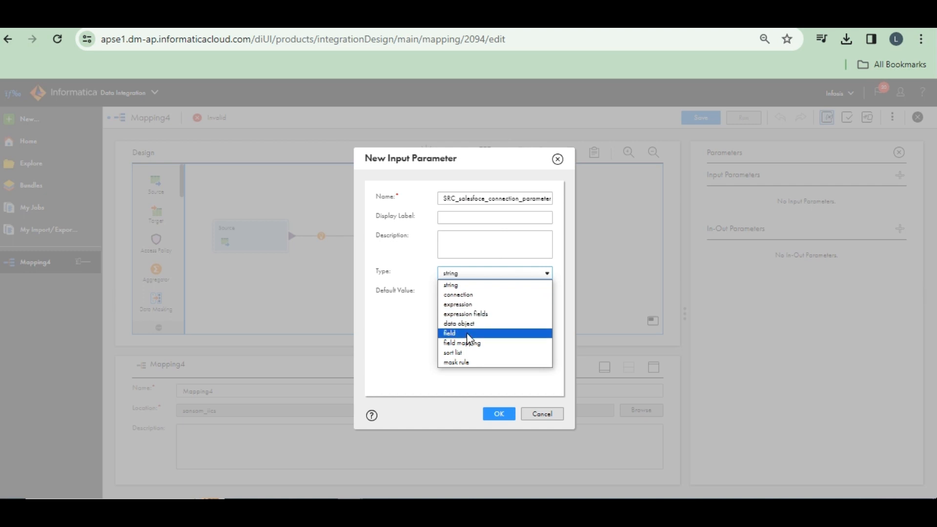
left_click(465, 295)
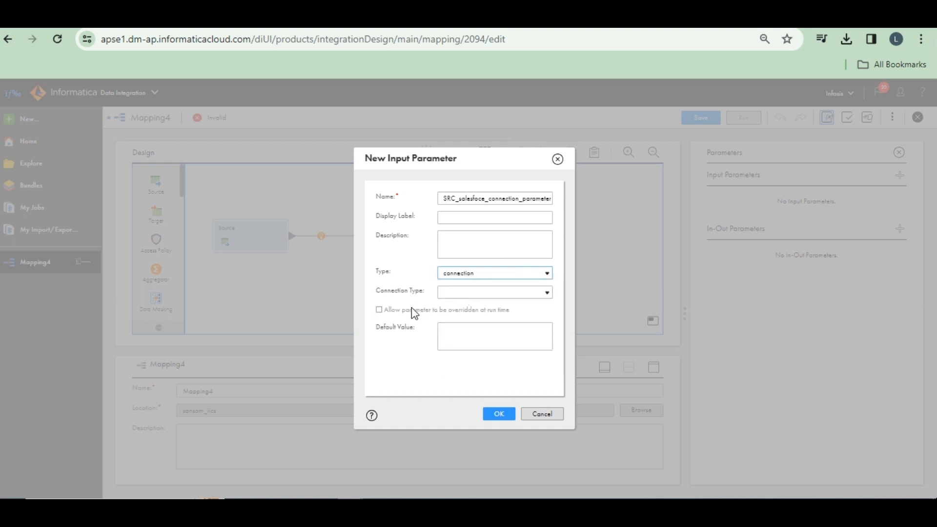
left_click(505, 294)
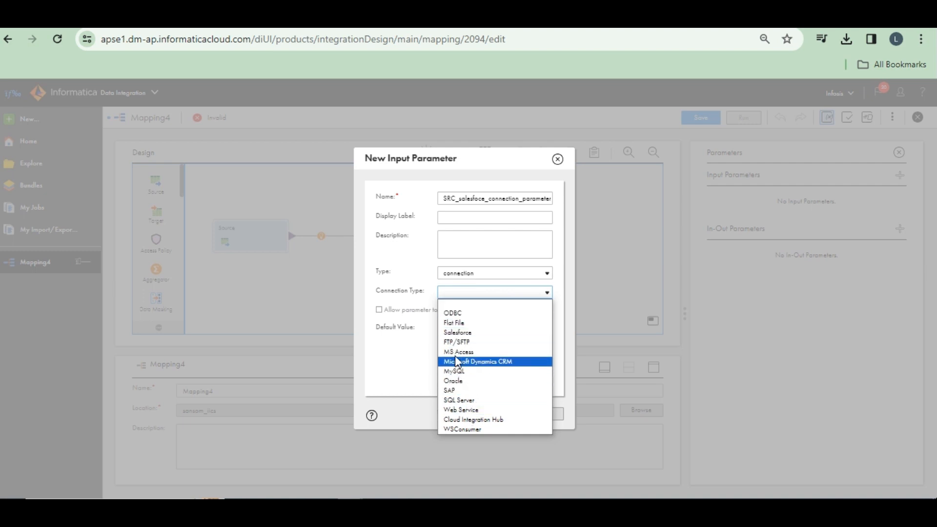
left_click(461, 332)
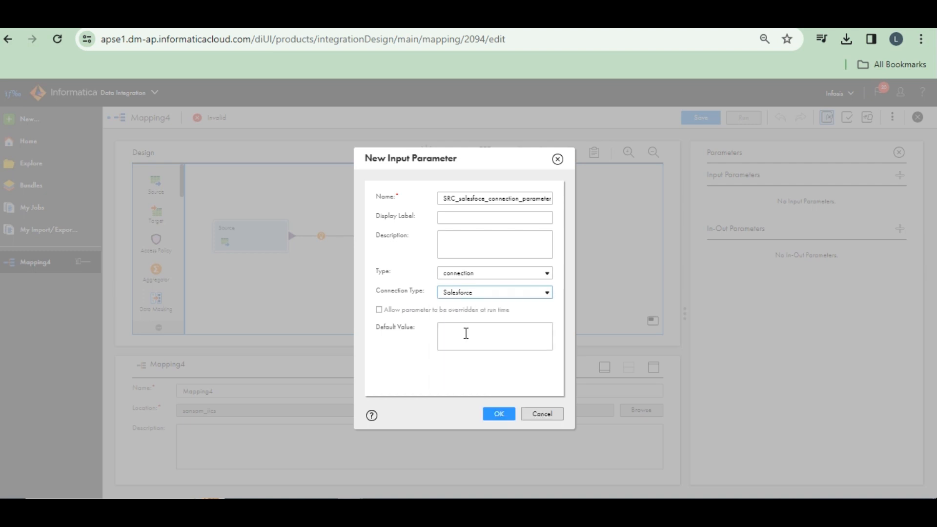
left_click(498, 414)
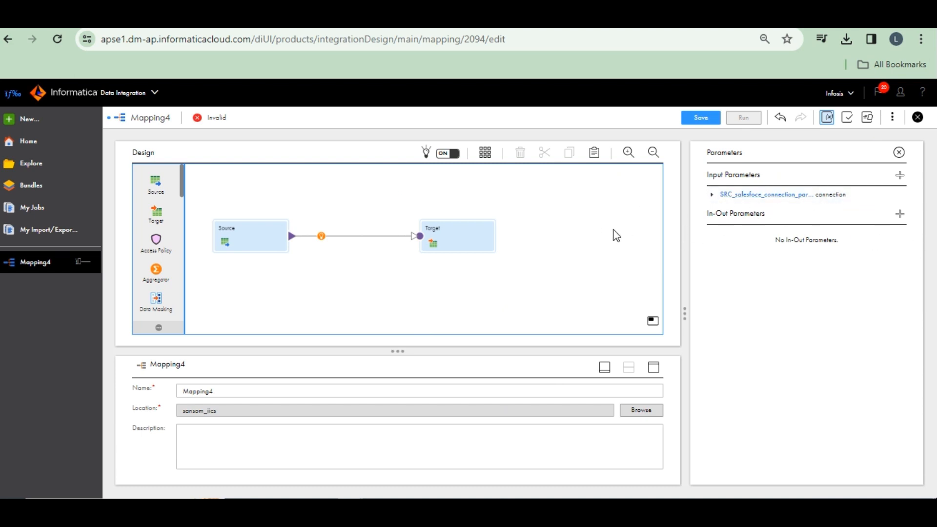
Set the Source transformation's connection to SRC_salesfoce_connection_parameter and its source type to Parameter.
left_click(892, 118)
left_click(653, 241)
left_click(898, 152)
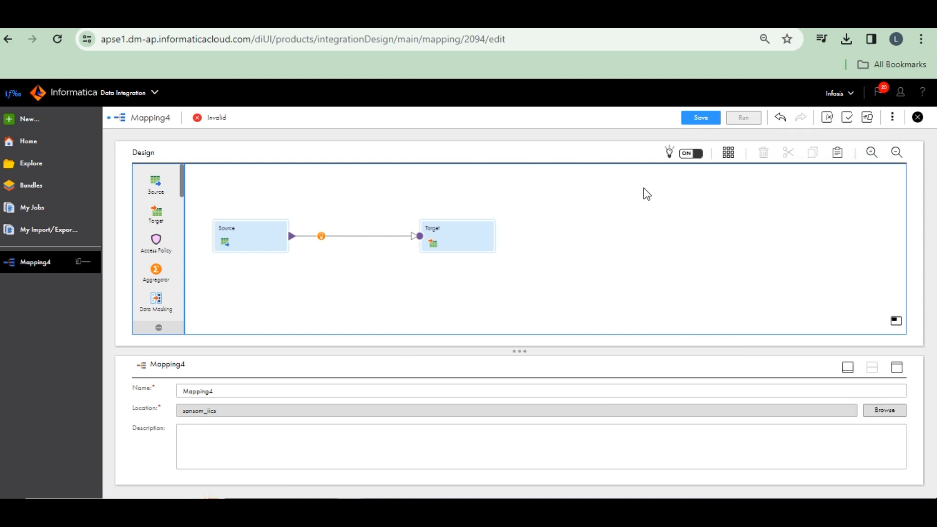
left_click(280, 231)
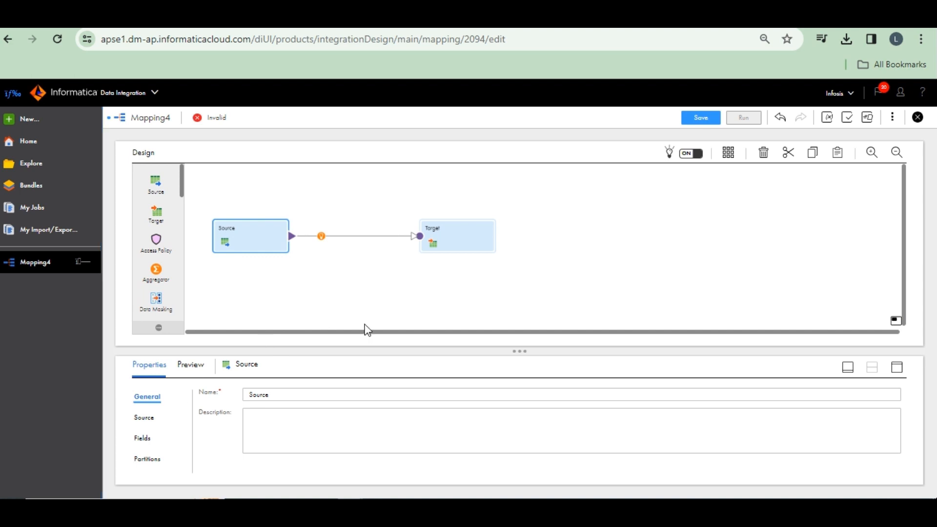
left_click(895, 371)
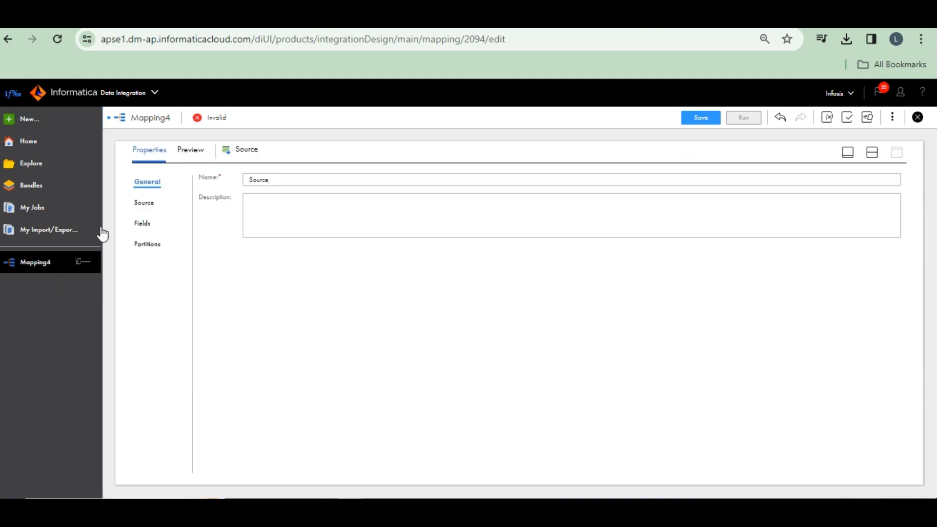
left_click(145, 202)
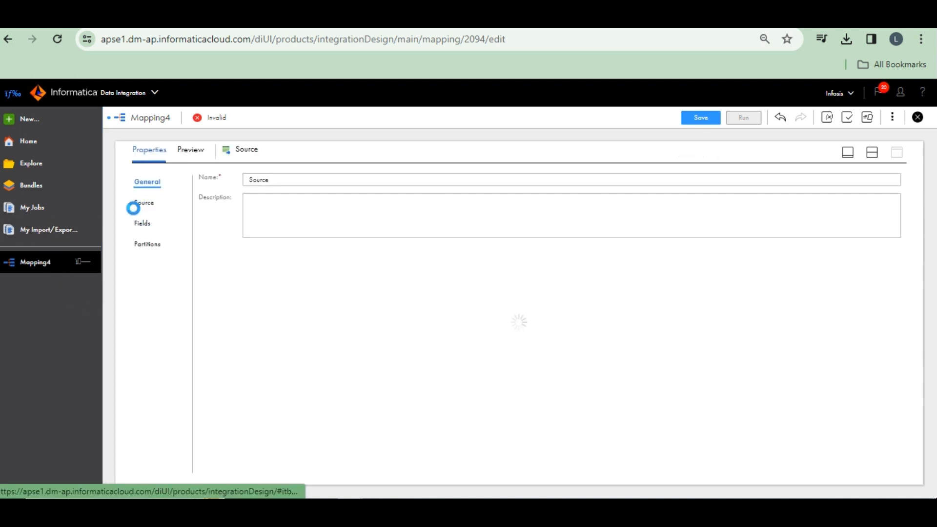
left_click(388, 209)
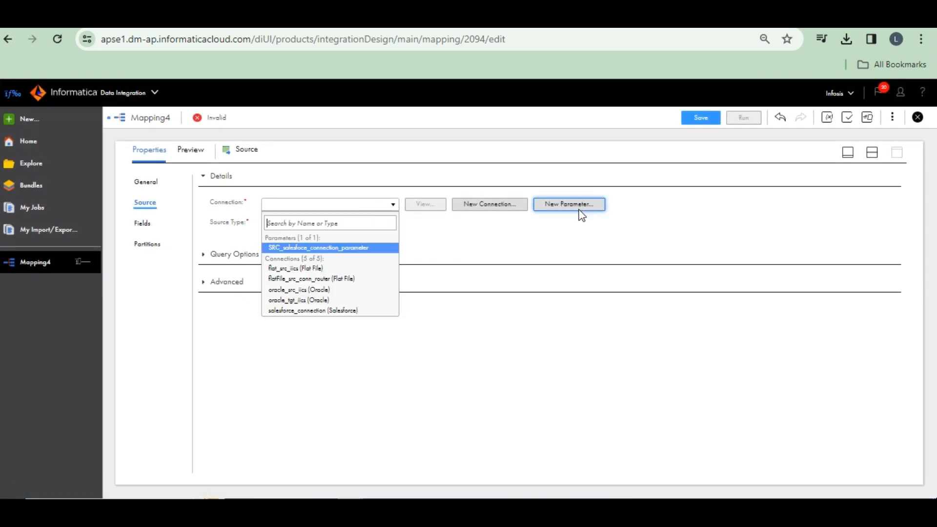
left_click(344, 248)
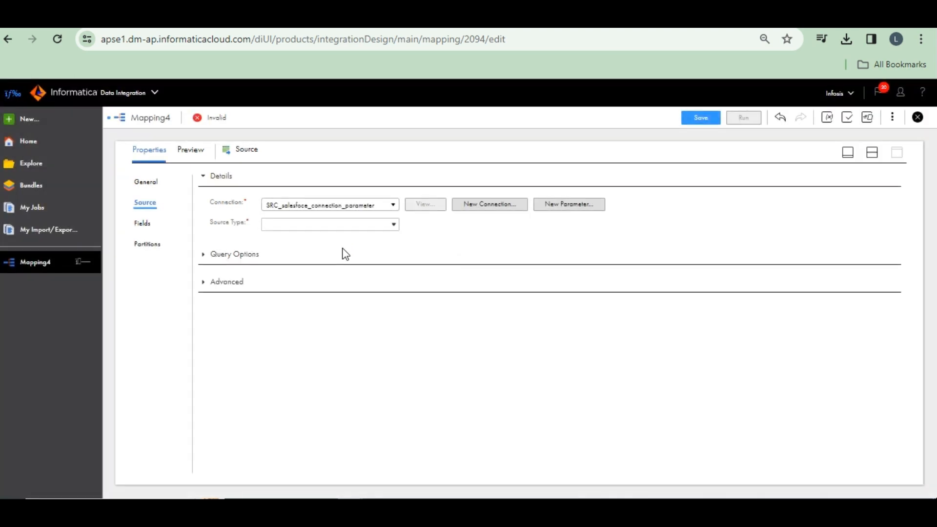
left_click(391, 225)
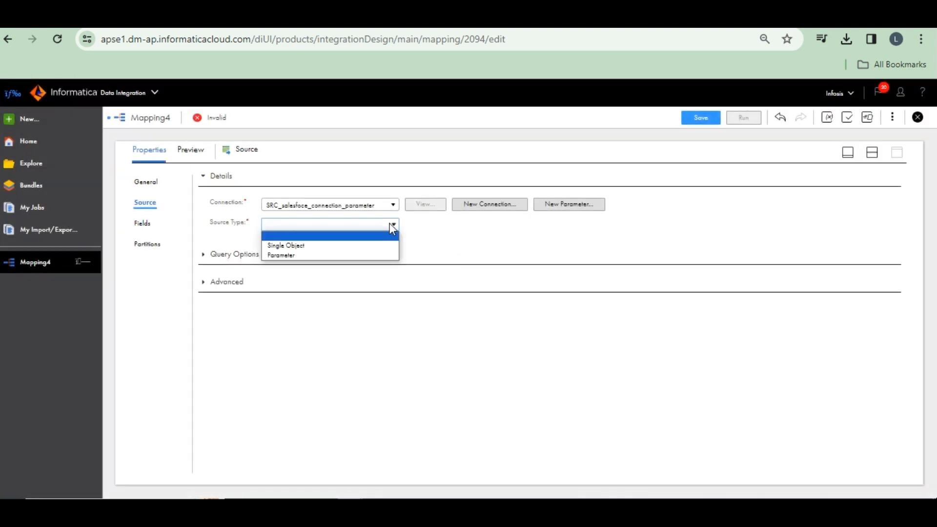
left_click(273, 255)
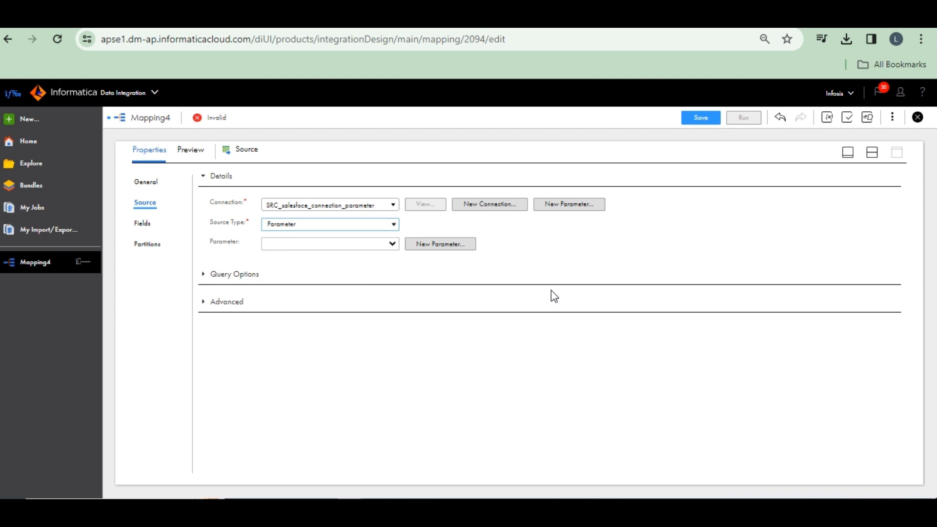
Create a data object input parameter named Src_saleforce_paramter for the source object.
left_click(393, 244)
left_click(393, 244)
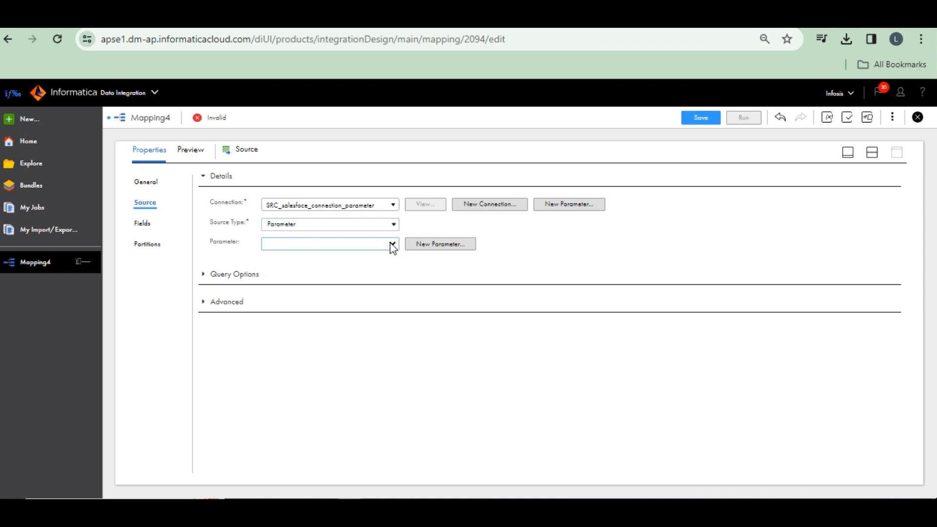
left_click(453, 252)
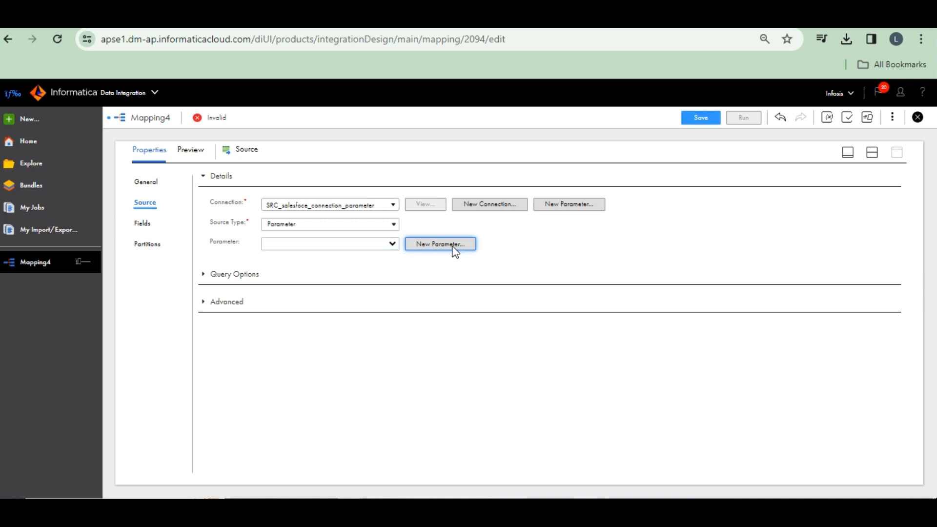
left_click(454, 248)
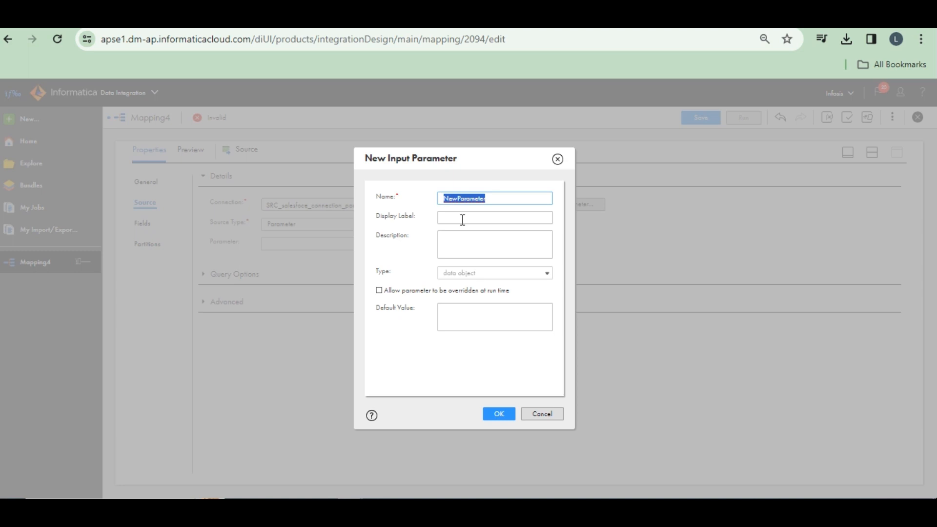
type("Srcs")
key("BackSpace")
type("_")
type("p")
type("ro")
key("BackSpace")
key("BackSpace")
type("aleforce_paramte")
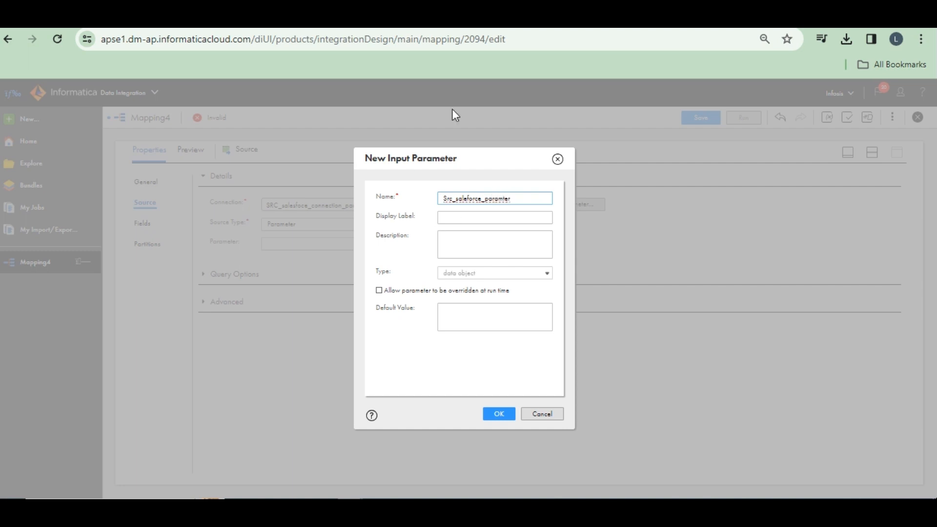
left_click(498, 415)
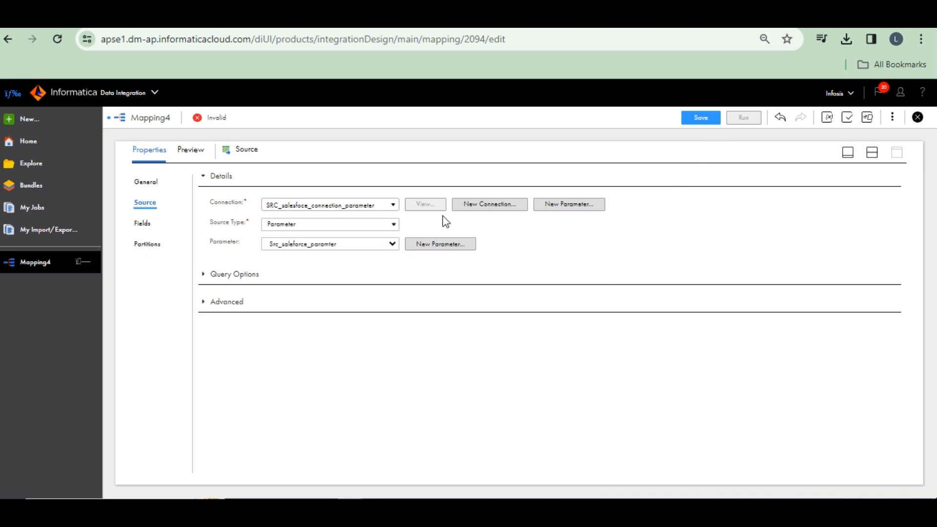
left_click(377, 207)
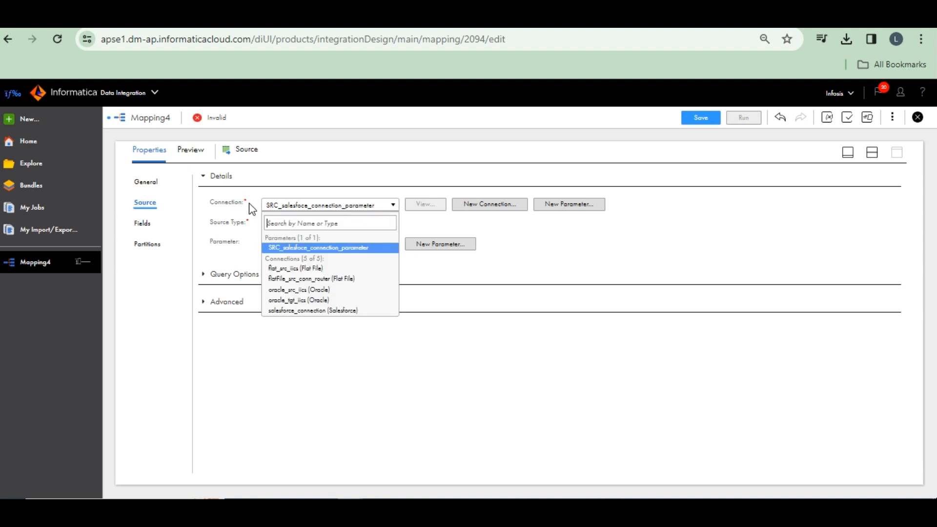
left_click(292, 208)
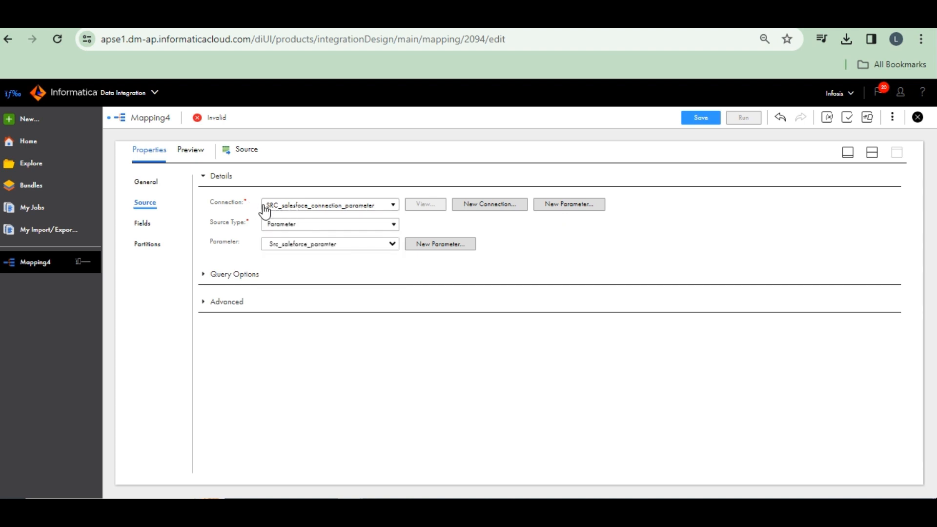
left_click(850, 154)
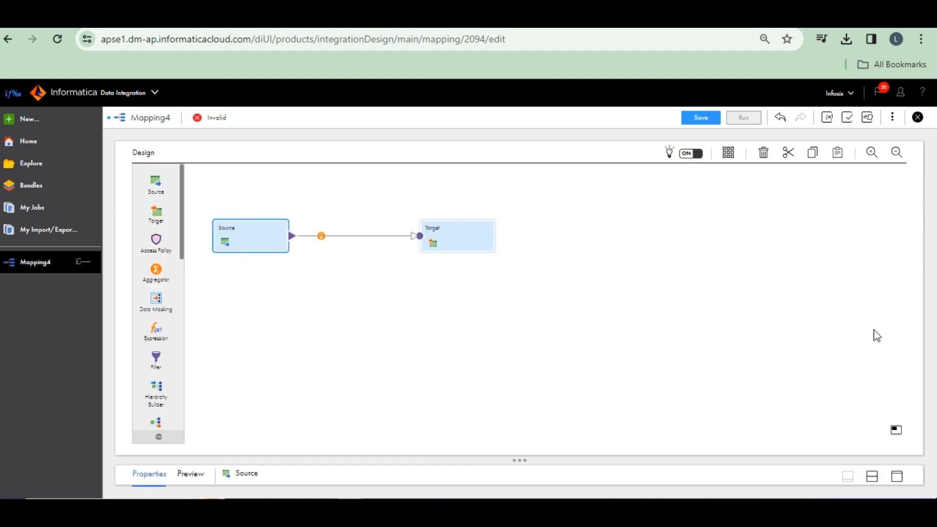
left_click(896, 476)
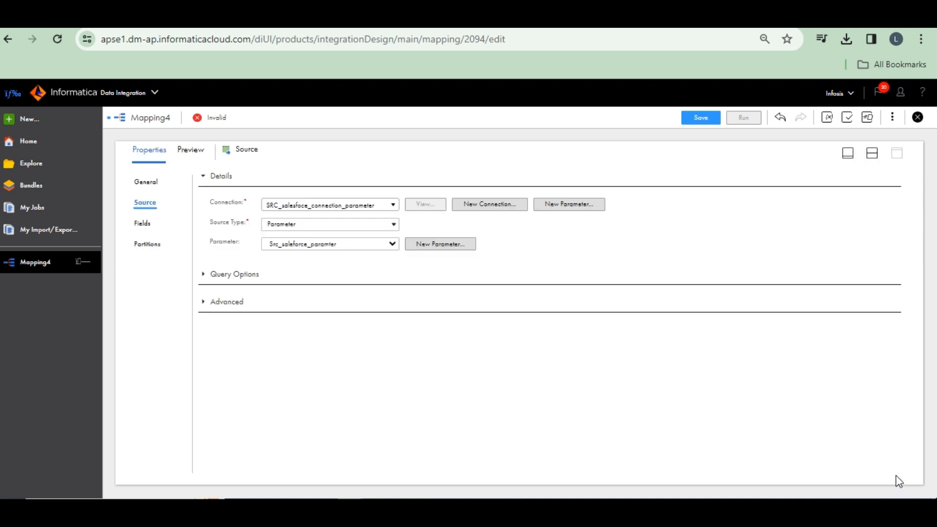
Insert a Filter transformation between Source and Target, and add a second Filter below it fed by the Source.
left_click(871, 155)
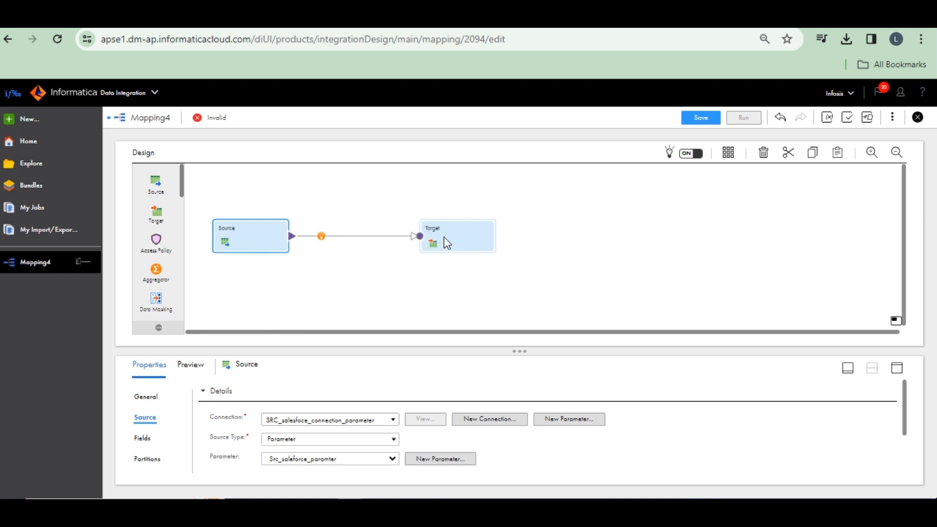
left_click_drag(446, 243, 499, 241)
scroll(156, 285, "down", 2)
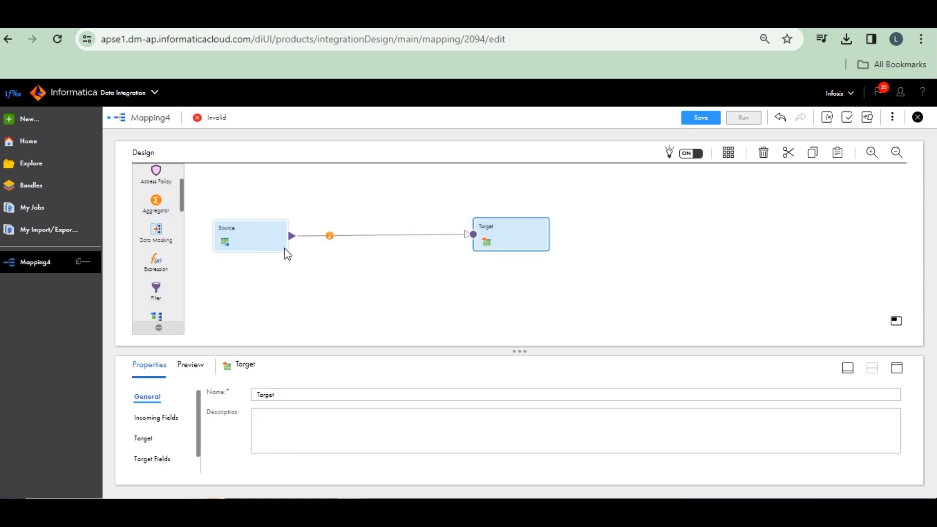
left_click_drag(156, 289, 332, 236)
left_click_drag(157, 292, 326, 282)
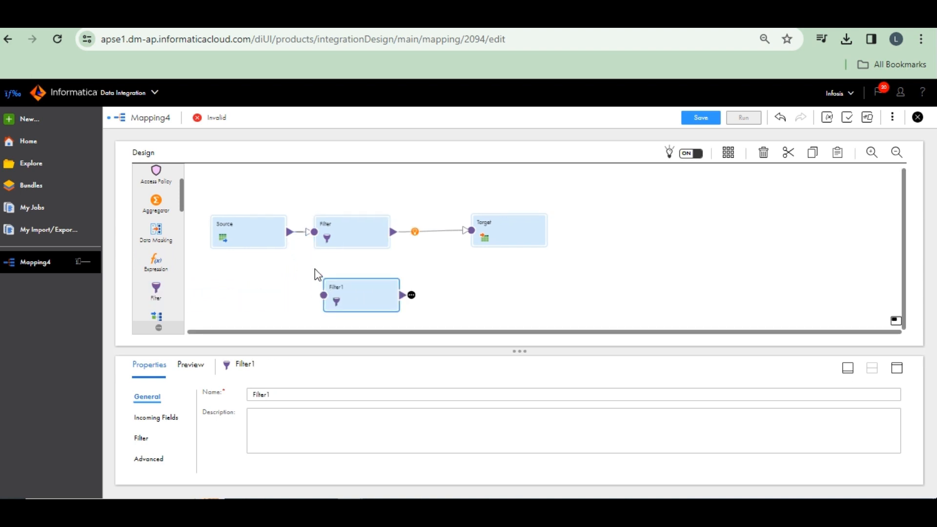
left_click_drag(289, 232, 319, 295)
left_click(352, 230)
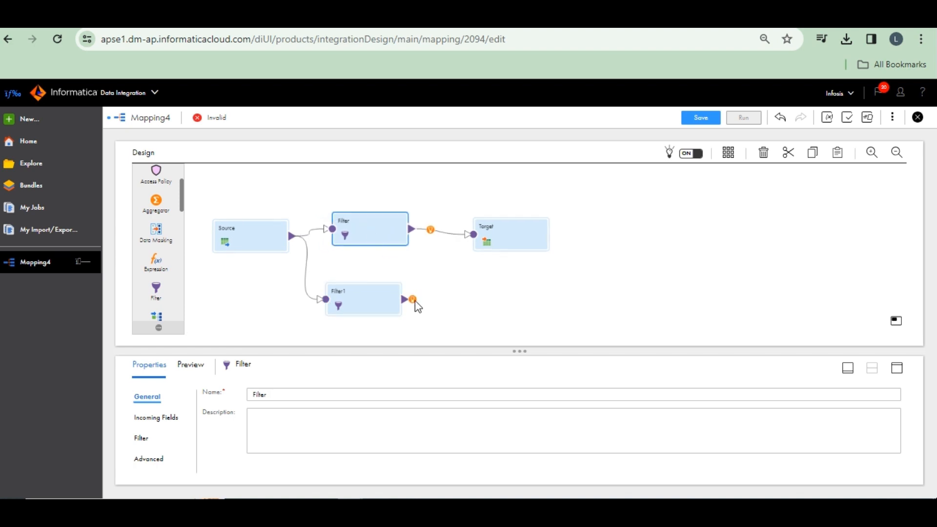
Add a second Target to the mapping and link the lower filter's output to it.
scroll(161, 234, "up", 2)
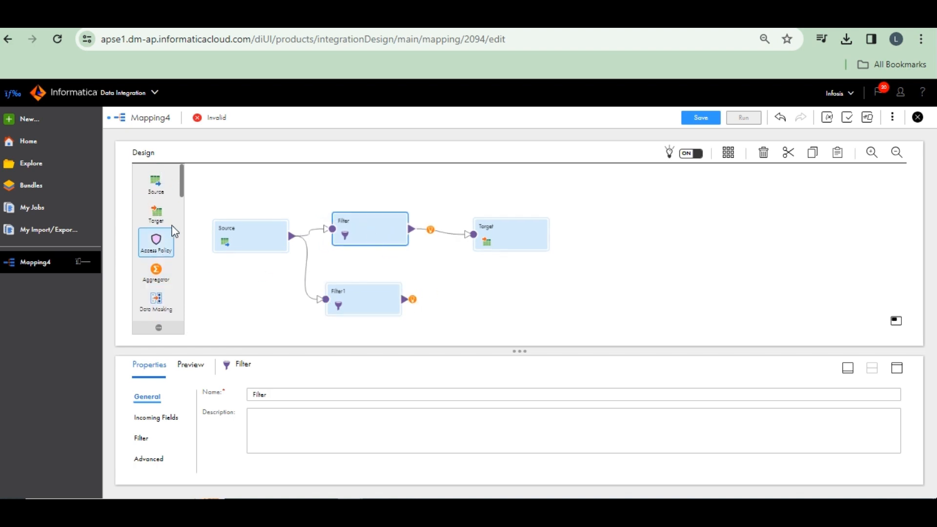
left_click_drag(156, 212, 461, 288)
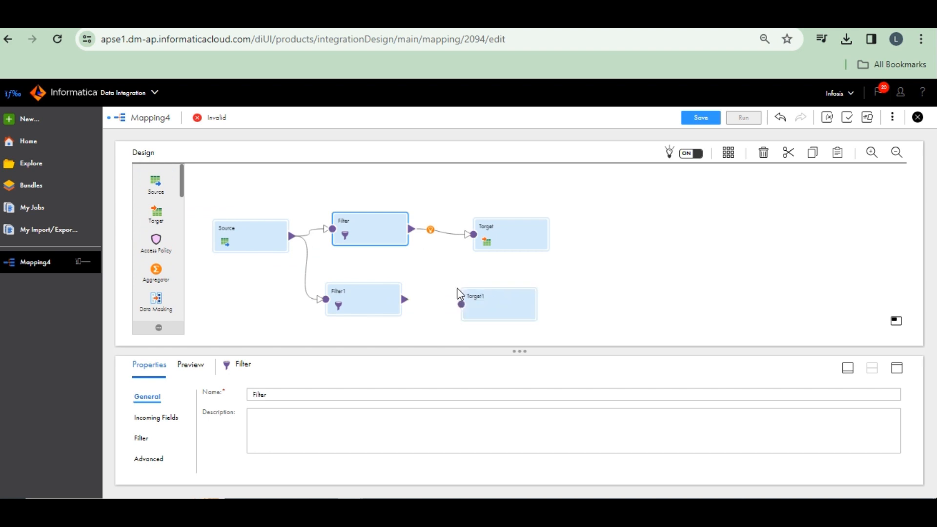
left_click_drag(405, 299, 459, 311)
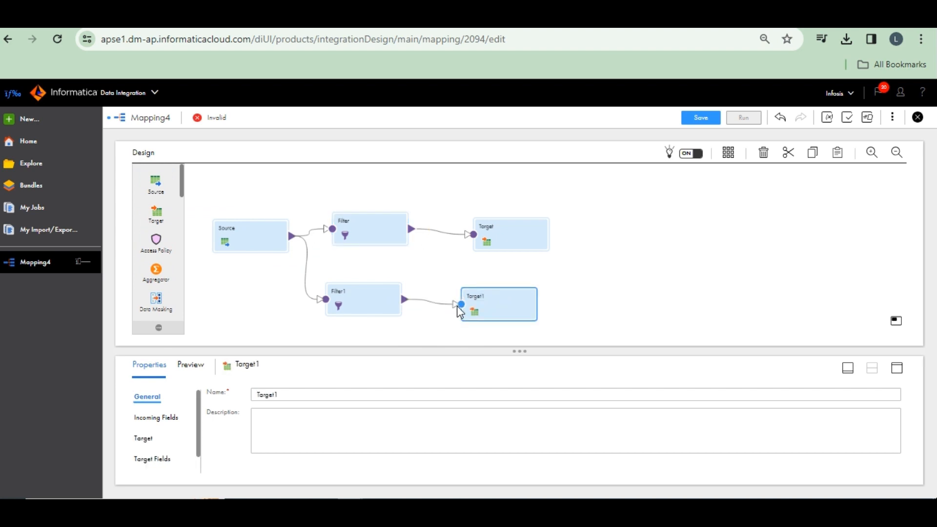
Arrange the filters and targets as two parallel branches after the Source, select the upper filter and enlarge the design canvas.
left_click_drag(375, 218, 401, 194)
left_click_drag(502, 221, 522, 184)
left_click_drag(506, 288, 548, 251)
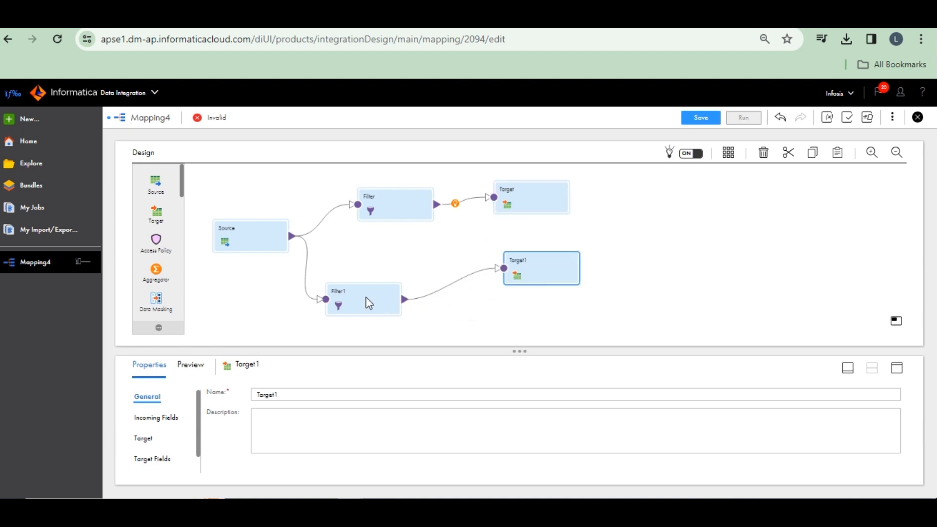
left_click_drag(370, 304, 419, 278)
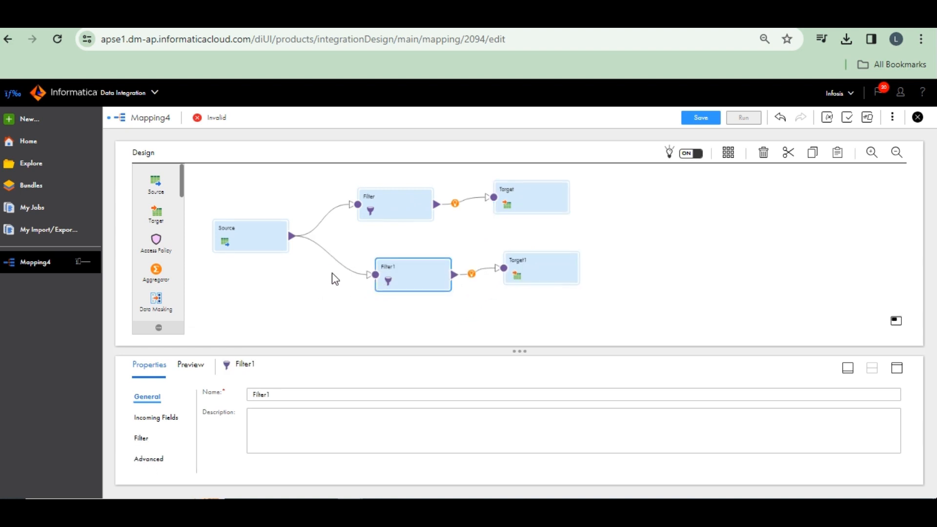
left_click(389, 201)
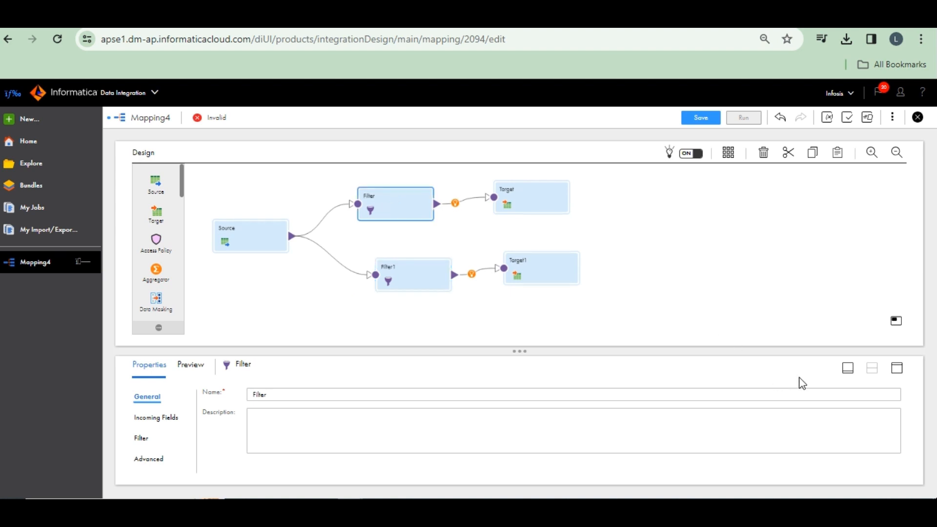
left_click(847, 368)
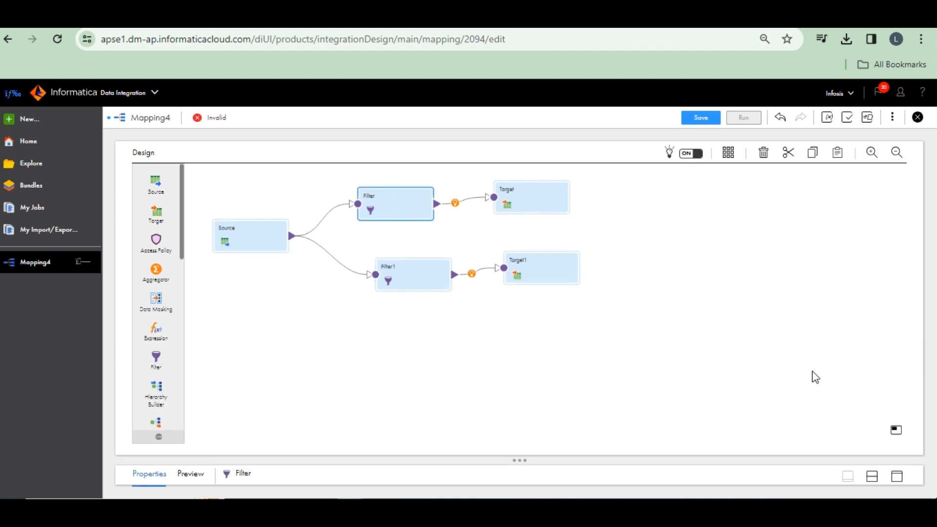
Set the upper filter's filter condition to Completely Parameterized.
left_click(870, 475)
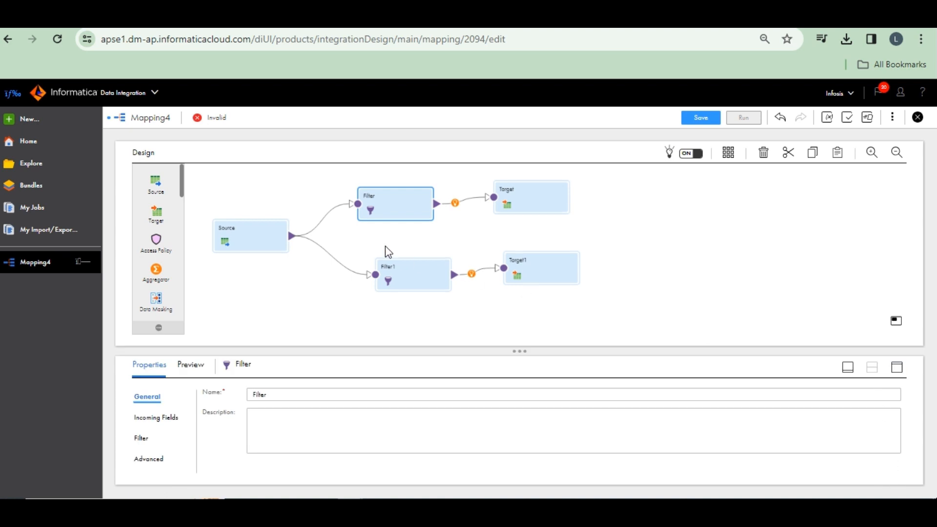
left_click(899, 368)
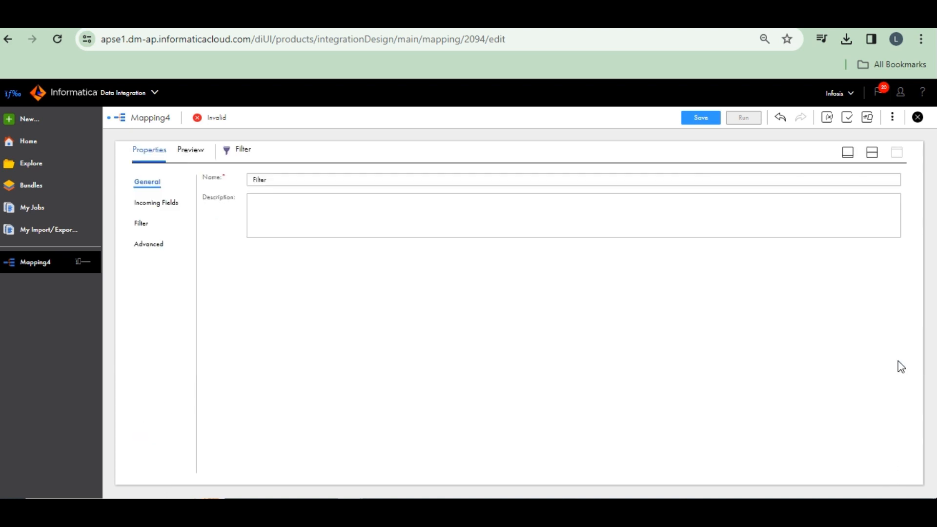
left_click(138, 222)
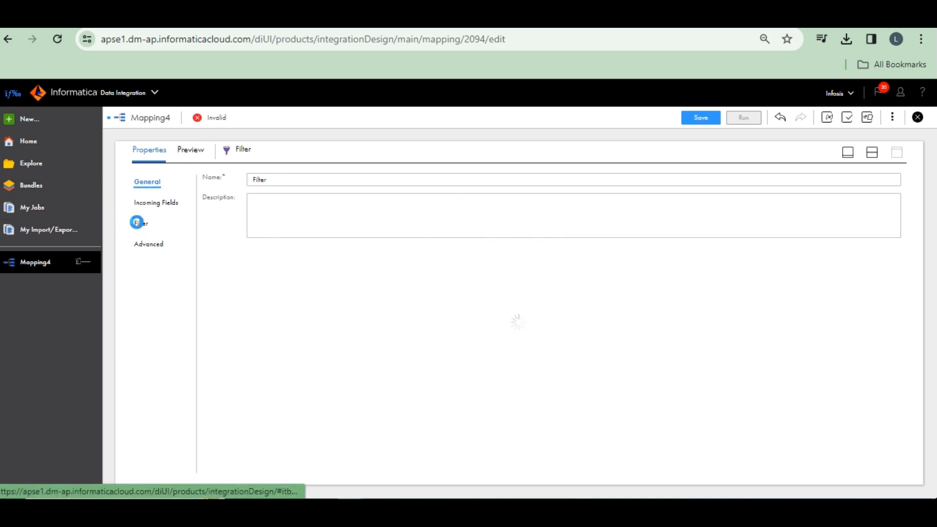
left_click(299, 184)
left_click(286, 212)
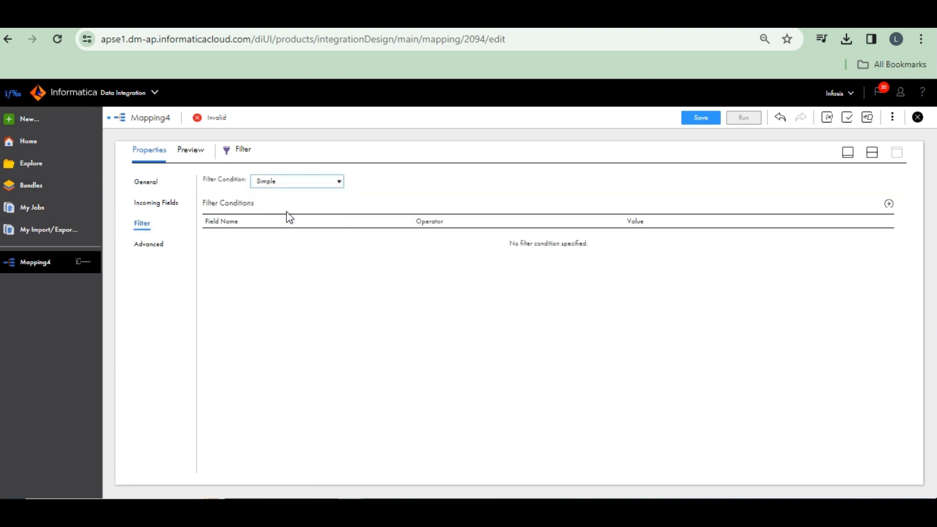
Create an expression input parameter named first_filter_parameter for the upper filter's condition.
left_click(338, 200)
left_click(380, 201)
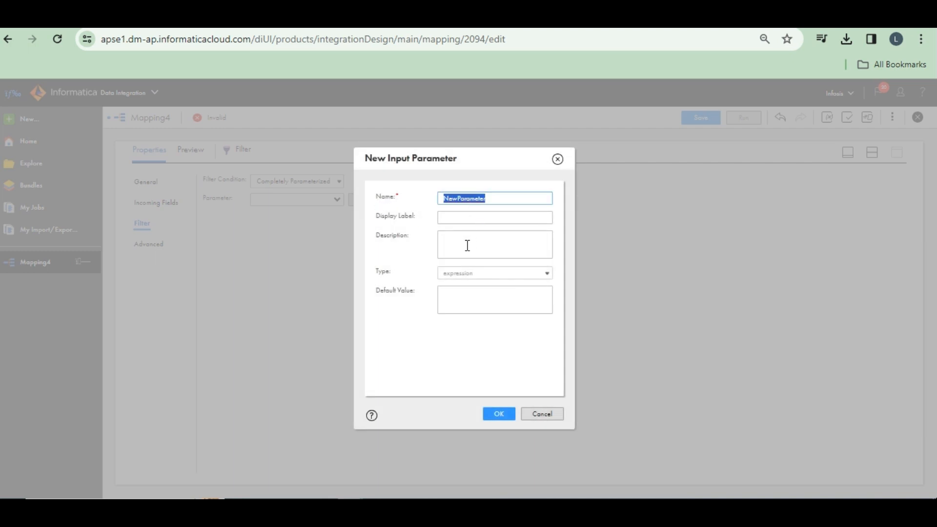
type("First_filter_param")
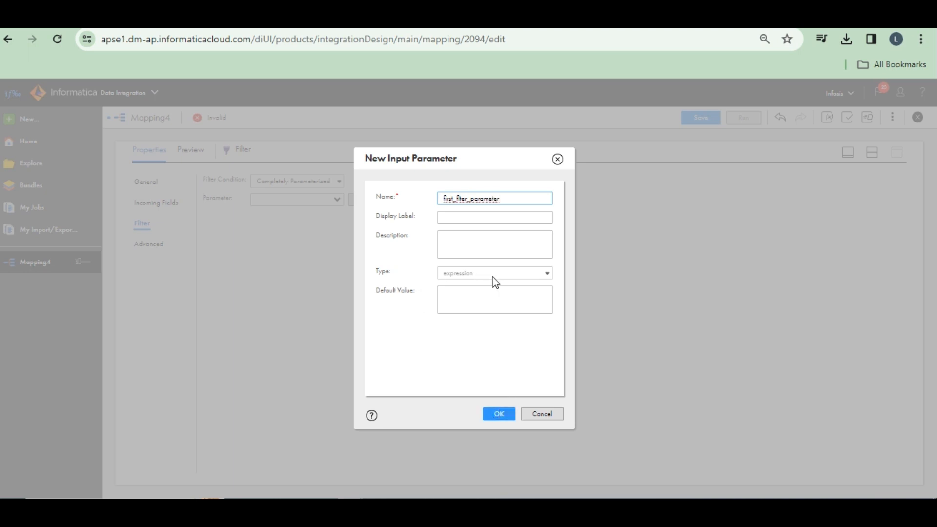
left_click(504, 415)
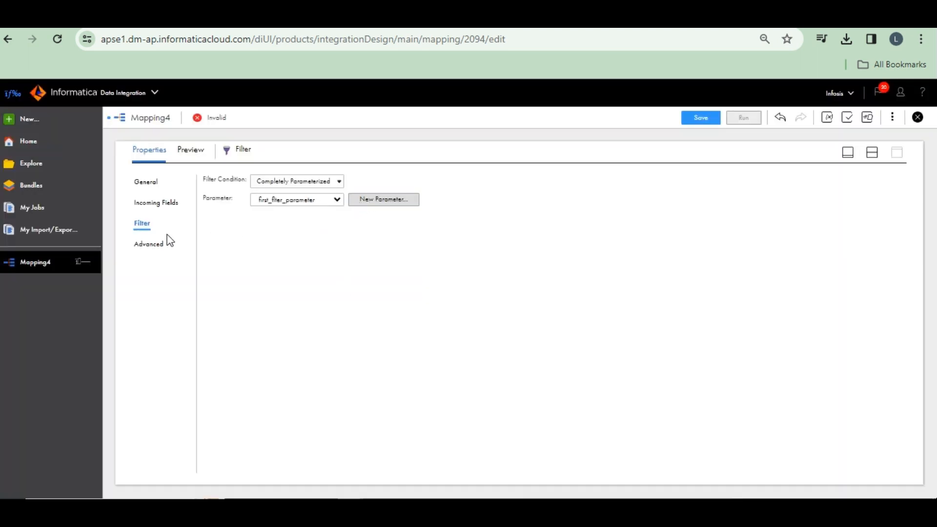
left_click(152, 245)
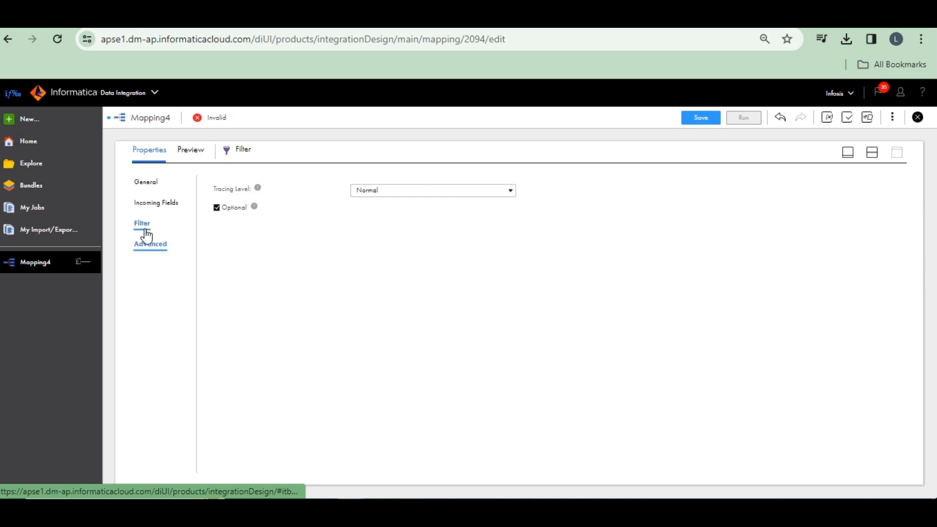
left_click(158, 204)
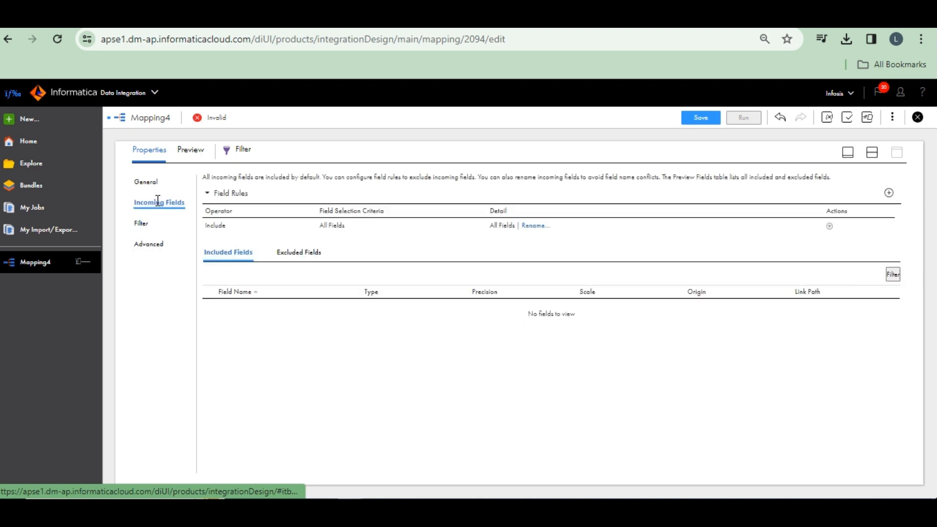
left_click(154, 184)
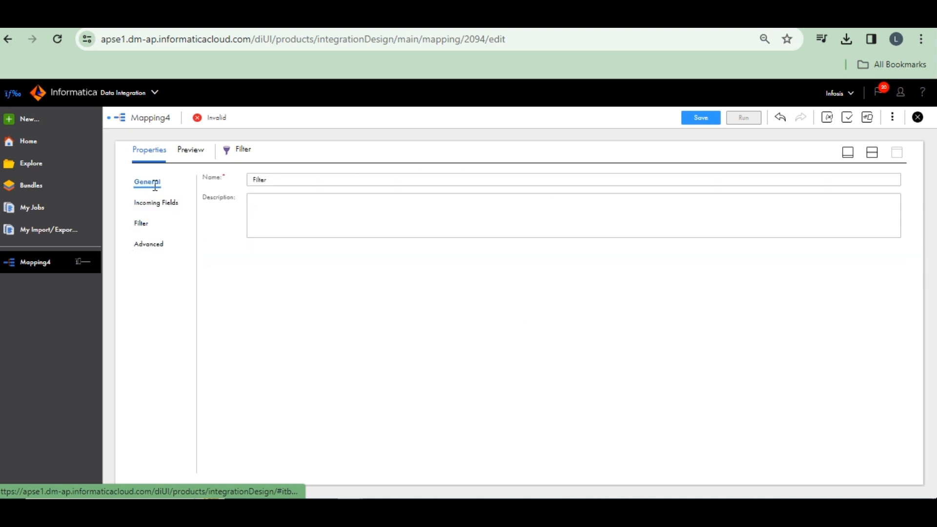
left_click(143, 222)
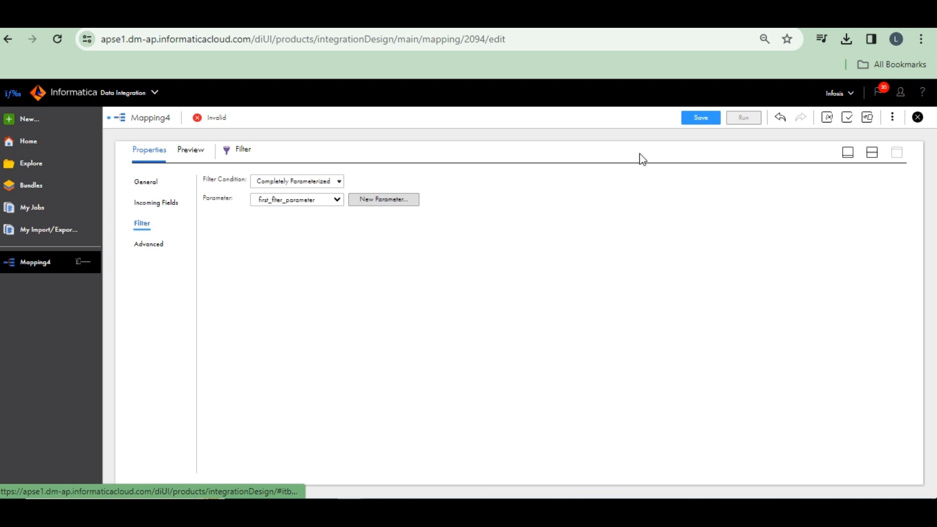
Select the lower filter, Filter1, and set its filter condition to Completely Parameterized.
left_click(868, 156)
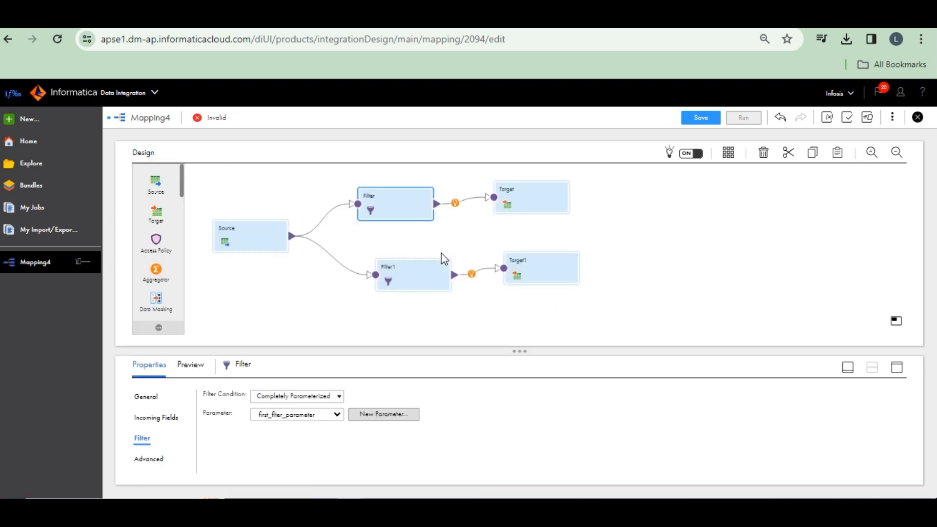
left_click(409, 275)
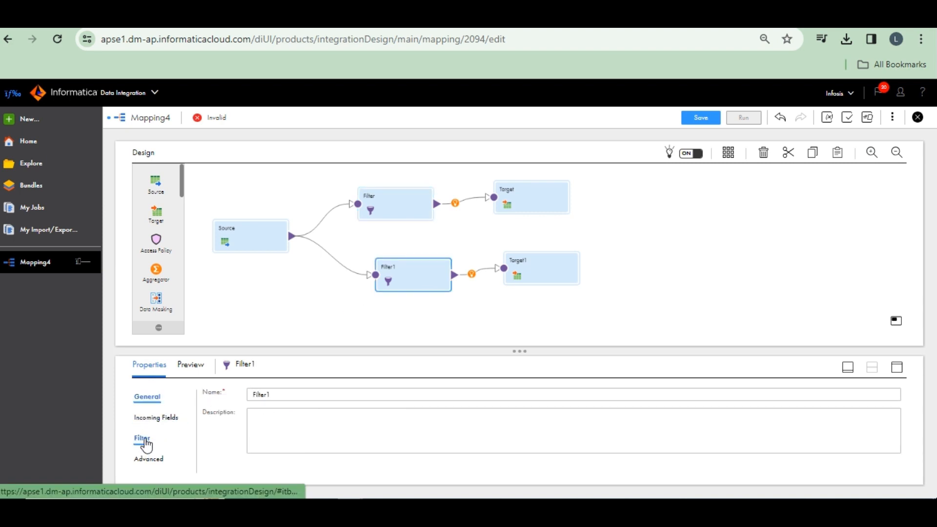
left_click(142, 438)
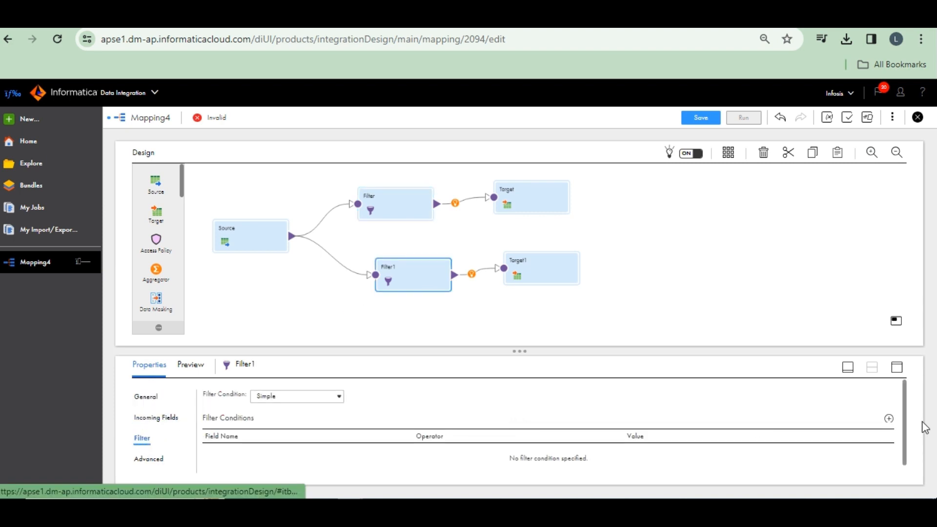
left_click(896, 367)
left_click(299, 181)
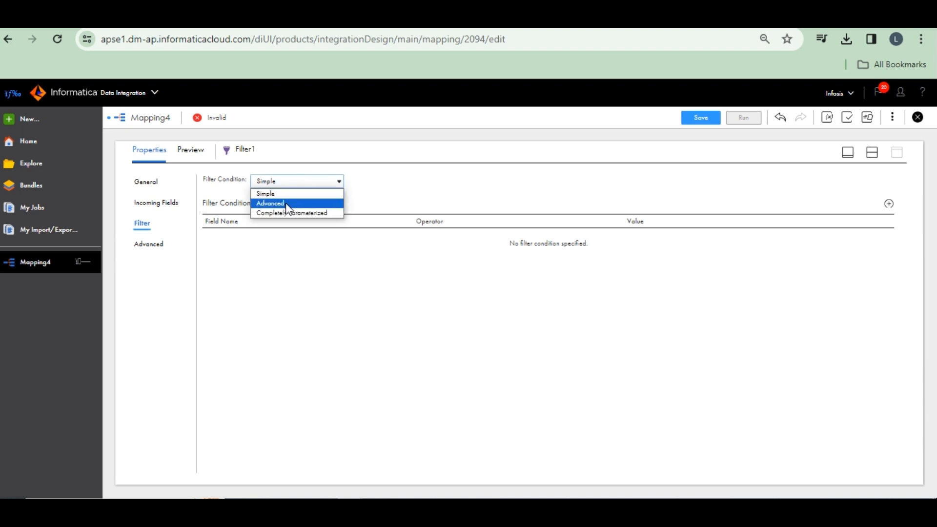
left_click(286, 213)
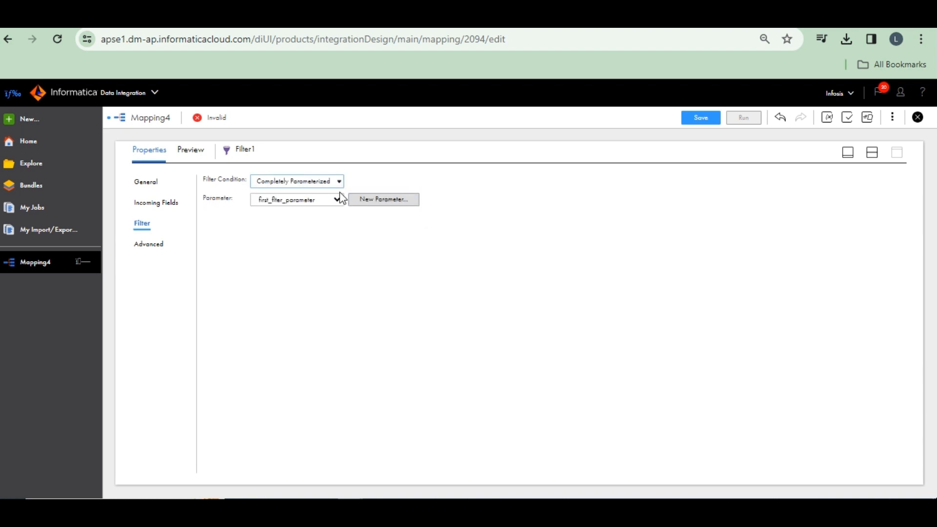
Create an expression input parameter named second_fltr_parametr for the lower filter, and align that filter beneath the upper one.
left_click(369, 201)
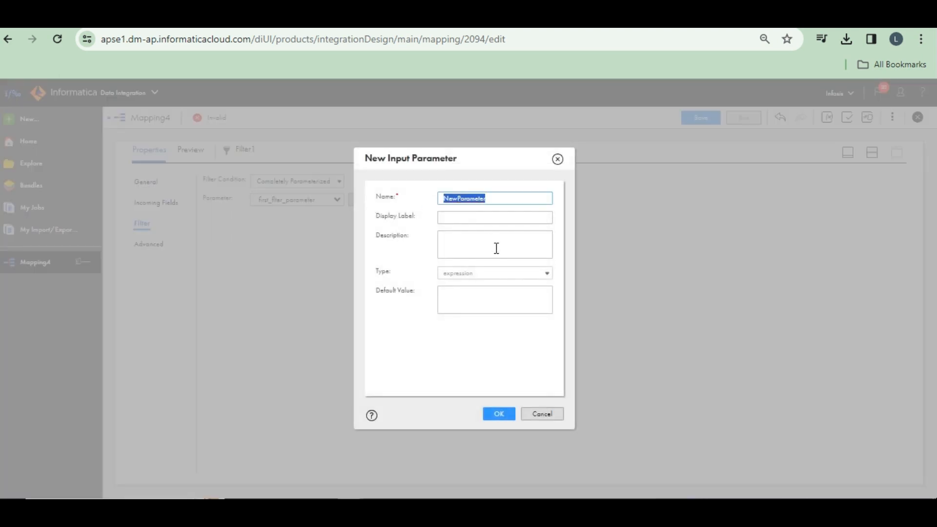
type("se")
type("conn")
type("d_fltr_p")
left_click(500, 414)
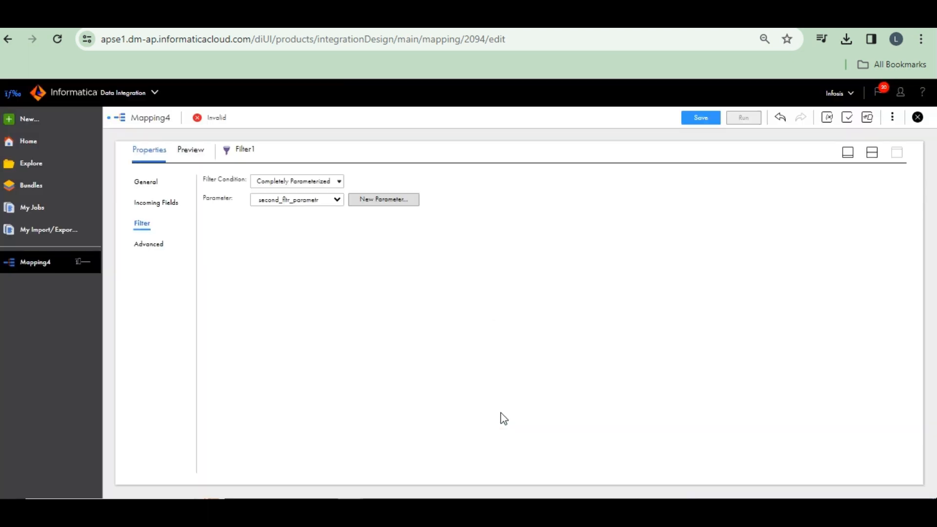
left_click(869, 150)
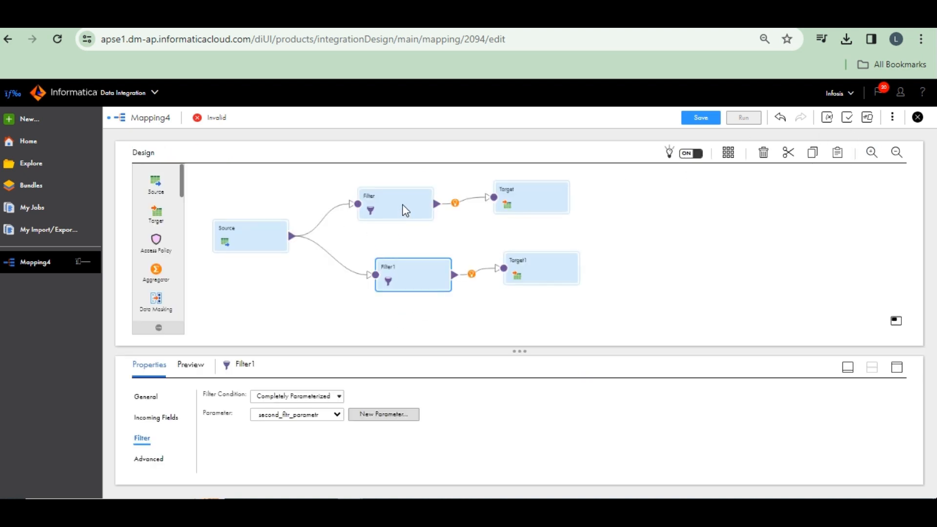
left_click_drag(424, 278, 395, 270)
Review the upper filter's filter parameter, incoming fields and advanced settings.
left_click(526, 203)
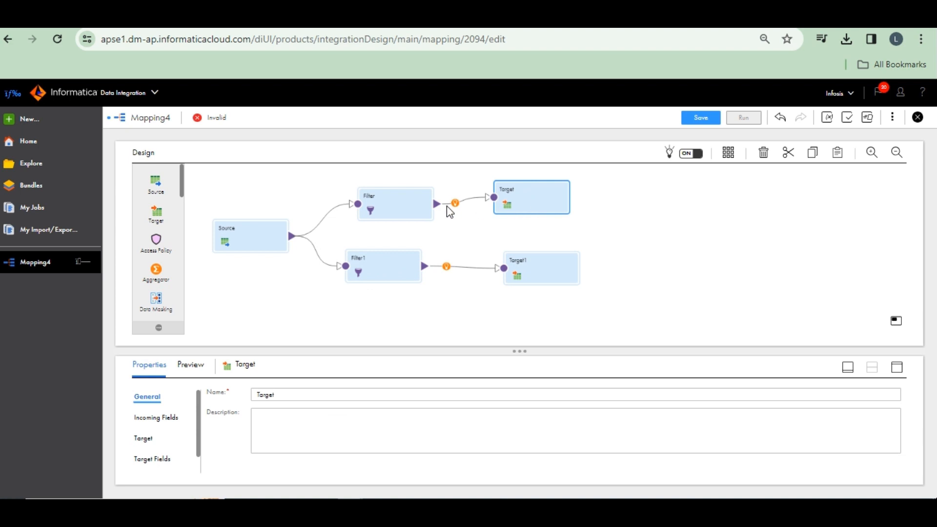
left_click(410, 202)
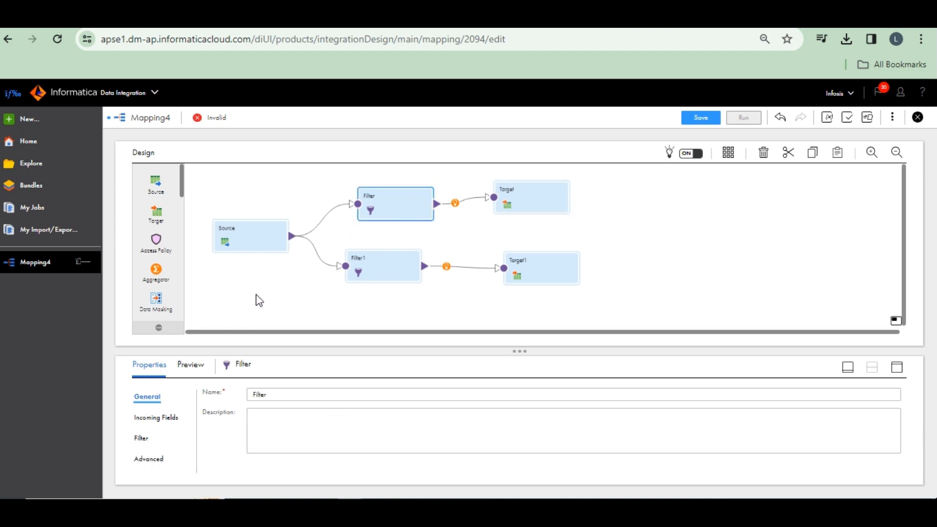
left_click(143, 439)
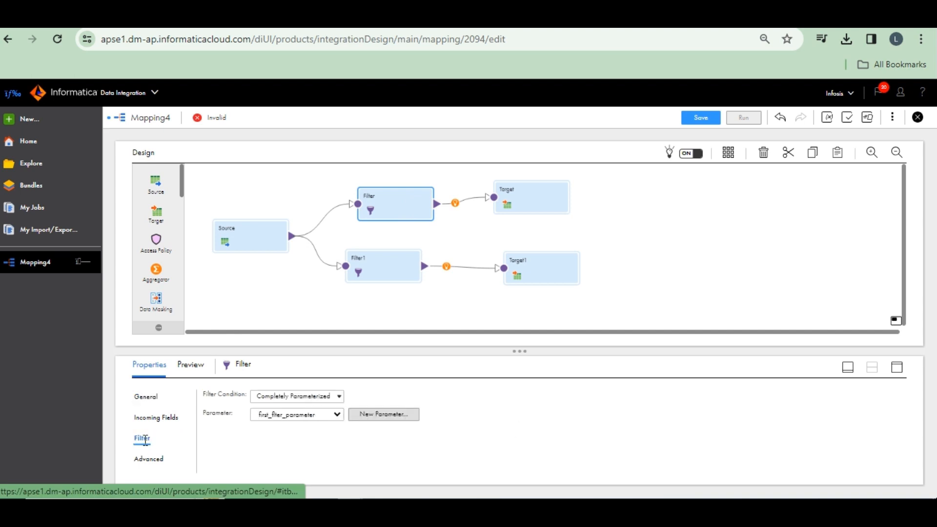
left_click(158, 416)
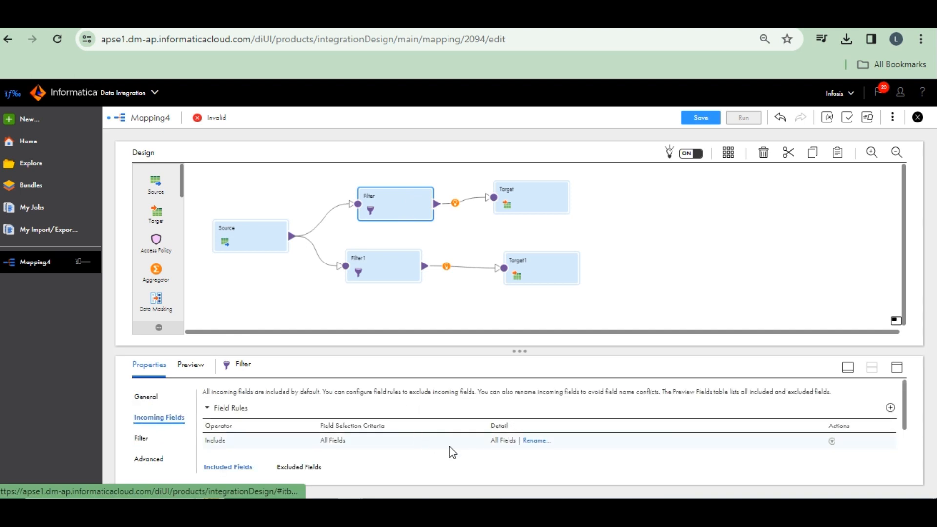
scroll(450, 449, "down", 2)
scroll(439, 449, "up", 2)
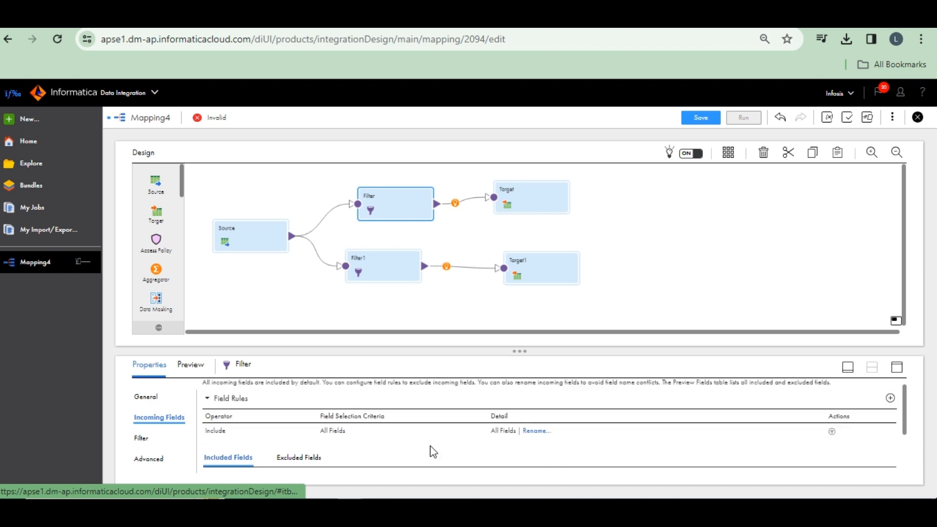
left_click(164, 453)
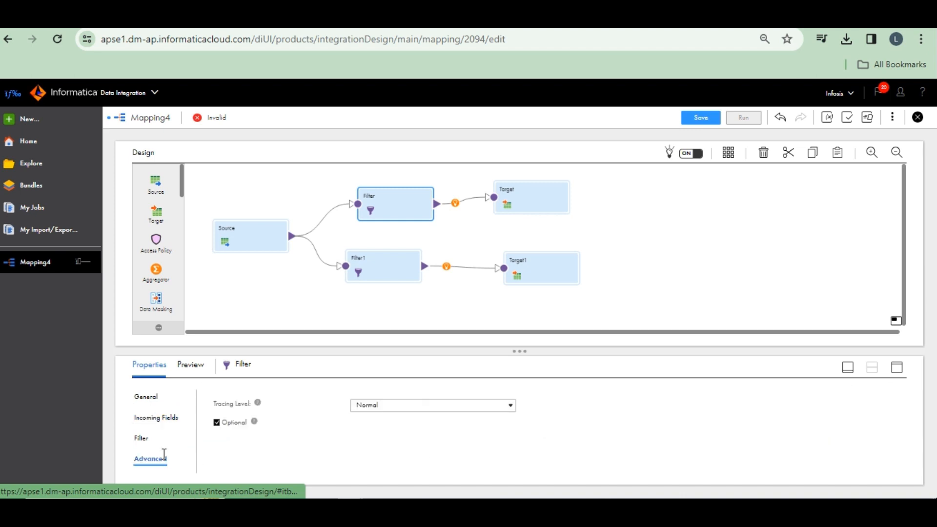
left_click(156, 418)
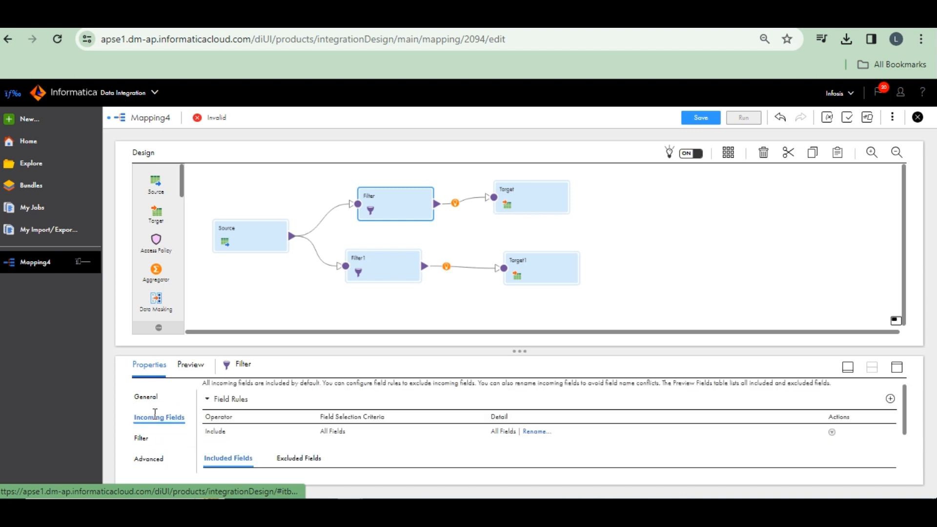
Create a connection input parameter named TGT_CSV_FILE_PARAMETER for the upper target and set its target type to Parameter.
left_click(515, 196)
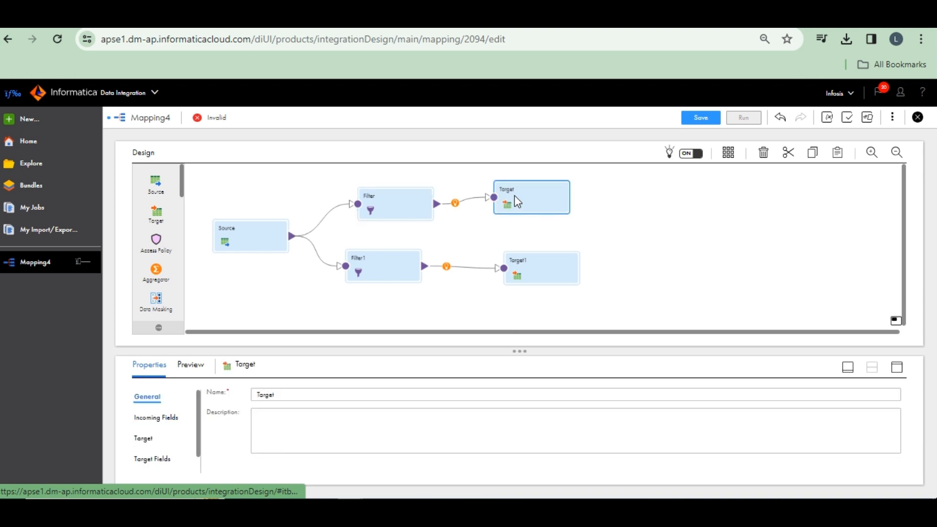
left_click(895, 368)
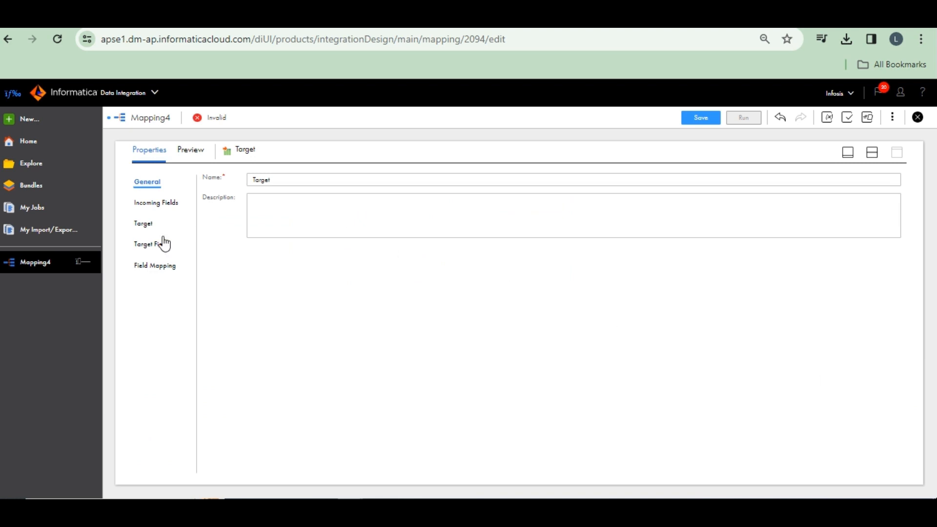
left_click(148, 230)
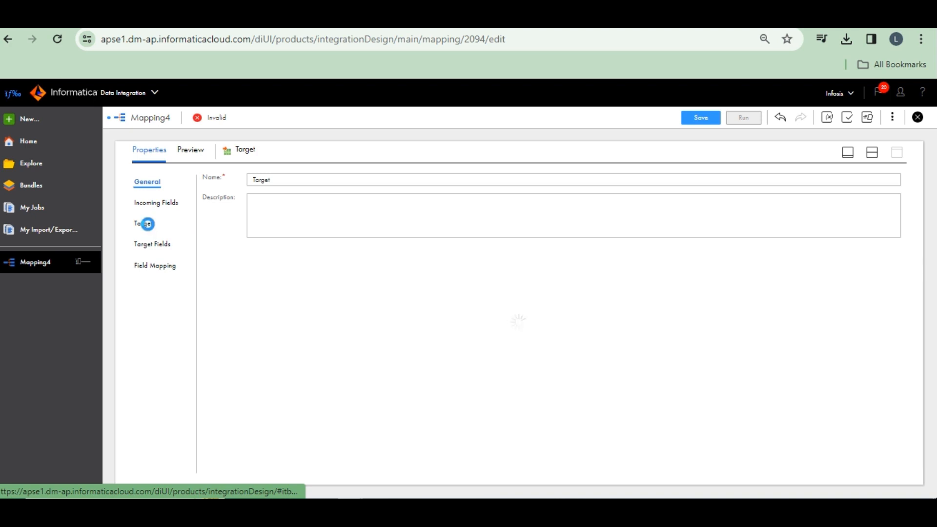
left_click(378, 210)
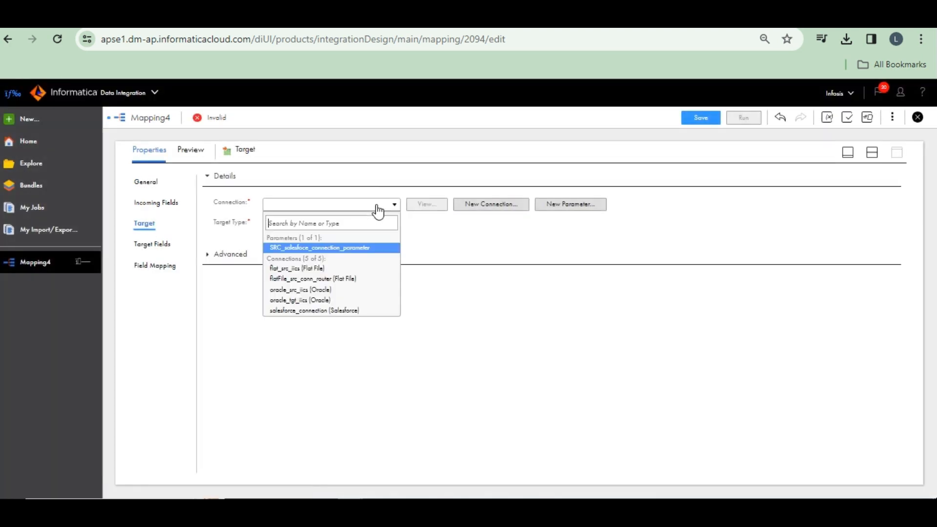
left_click(579, 201)
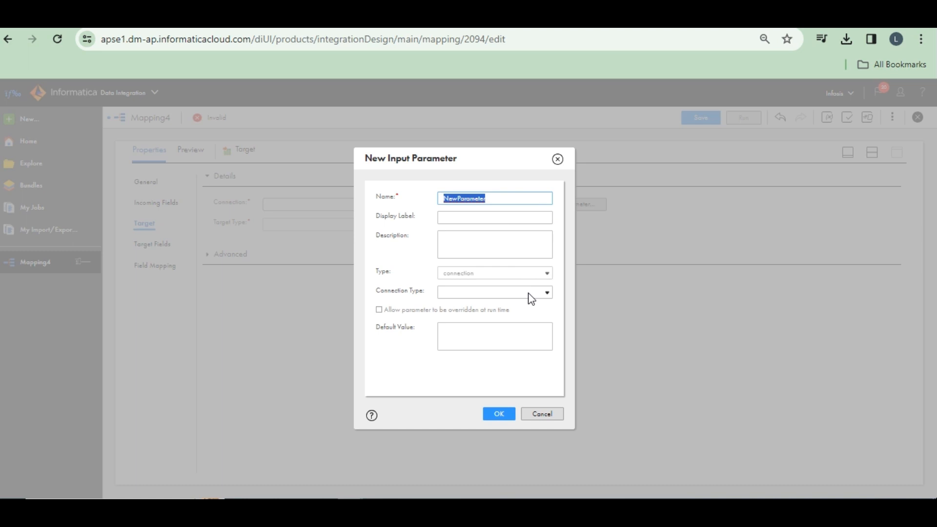
type("TGT_CSV_FILE_PARAMETER")
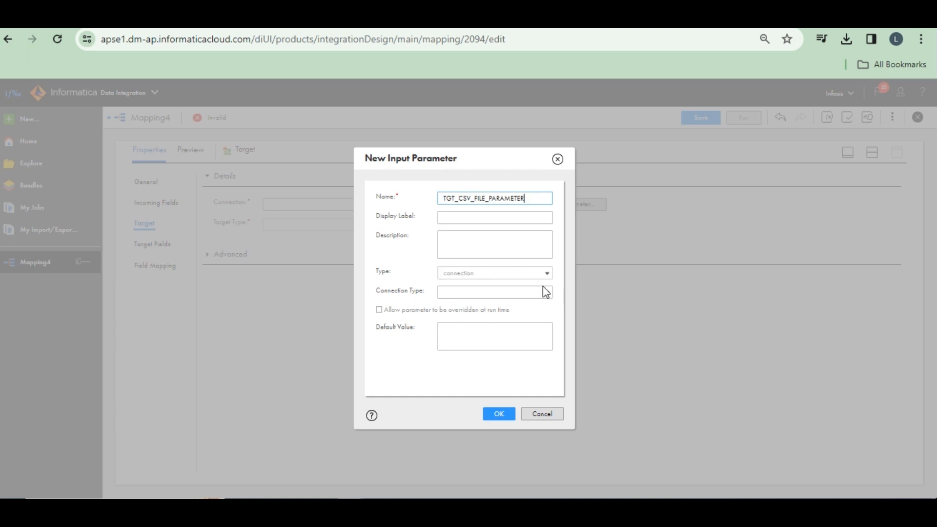
left_click(498, 417)
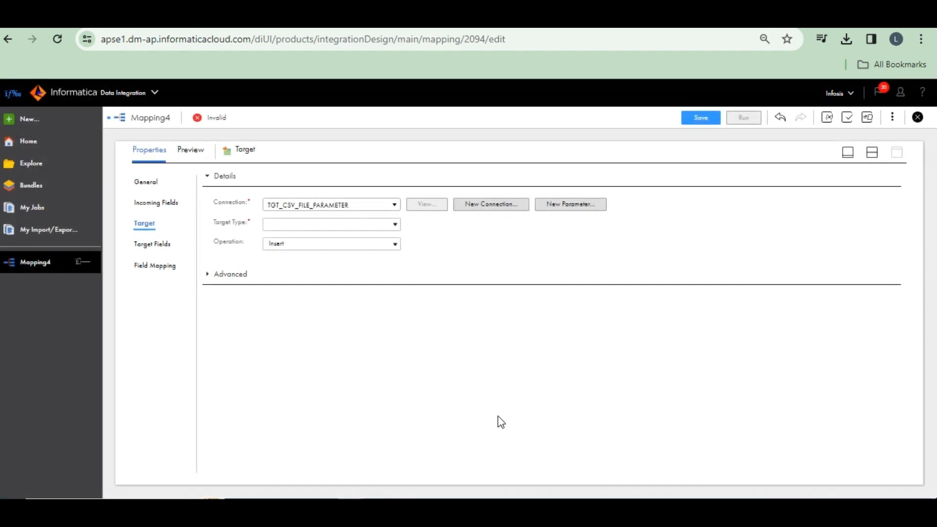
left_click(396, 224)
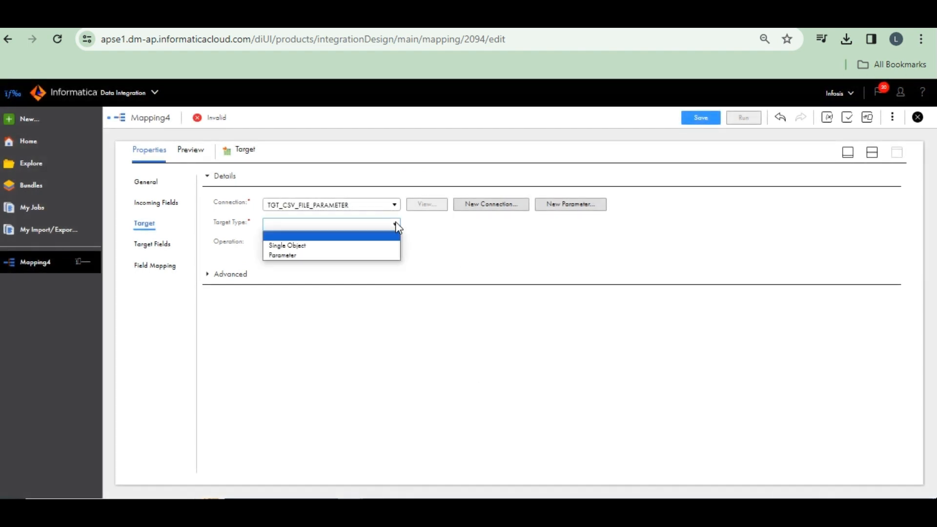
left_click(320, 254)
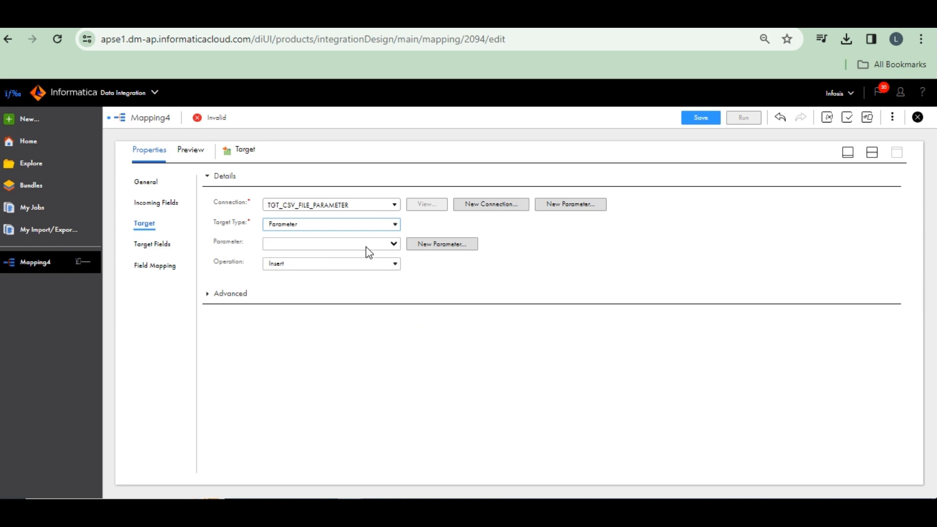
Create a data object input parameter named EXPENCIVE_PRODUCTS_FILE_PARAMETER for the upper target.
left_click(393, 245)
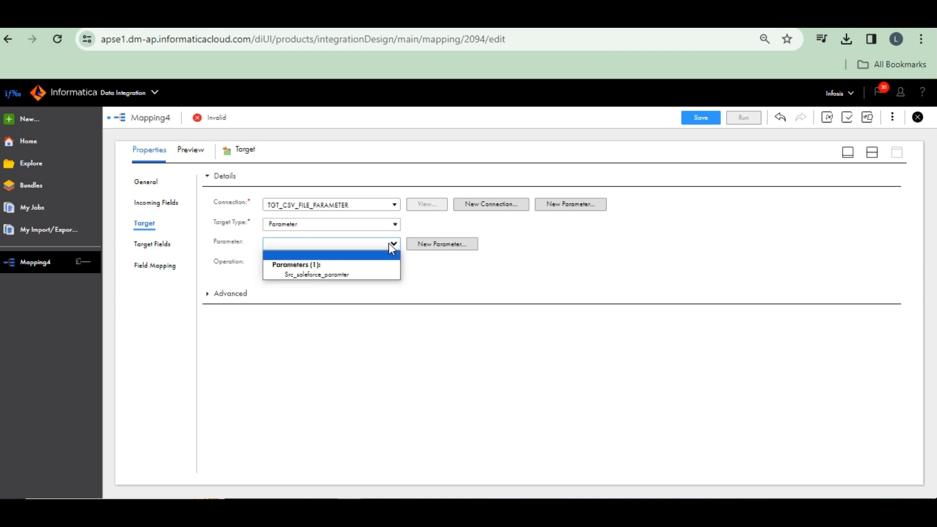
left_click(372, 247)
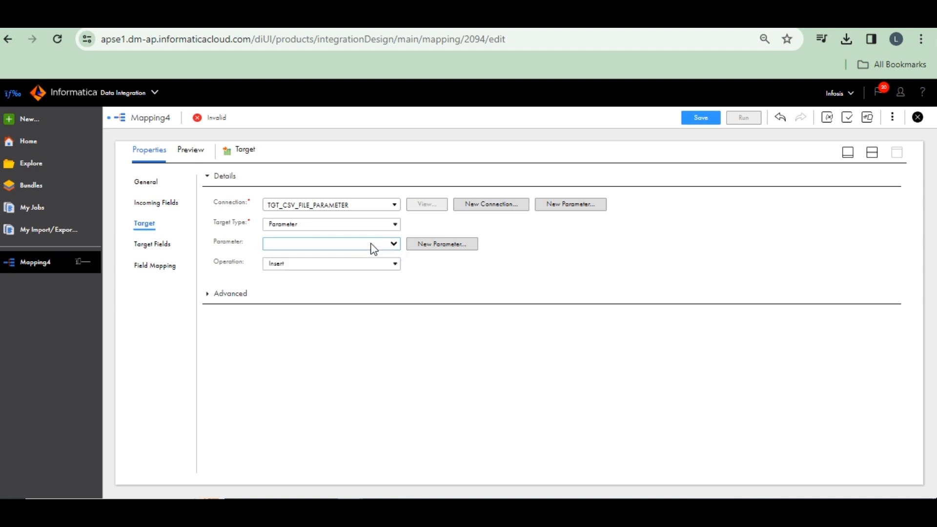
left_click(443, 245)
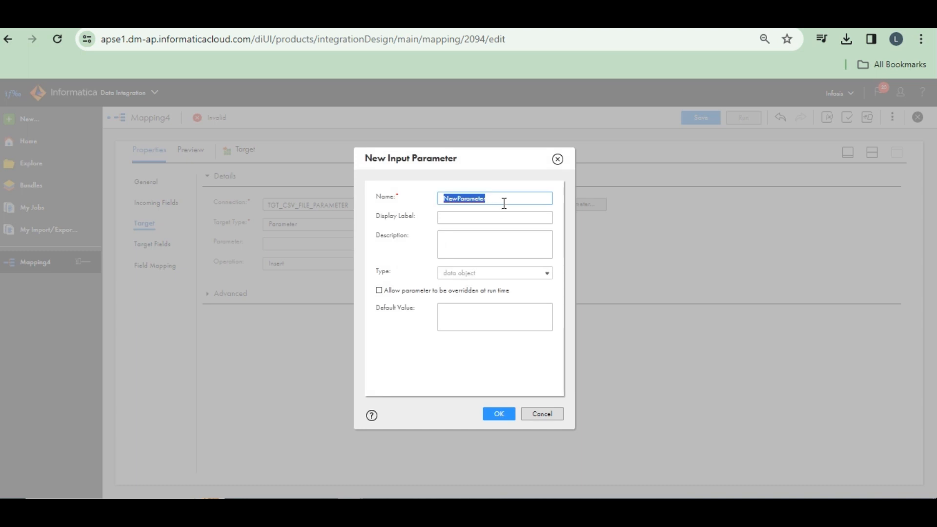
type("EXPEMCIVE")
key("BackSpace")
key("BackSpace")
type("ODUCTS_FILE_PA")
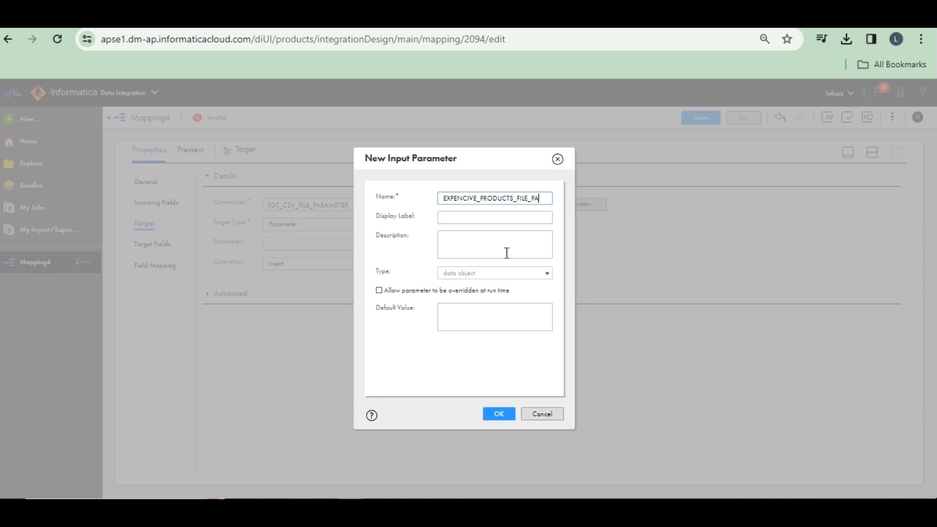
type("METER")
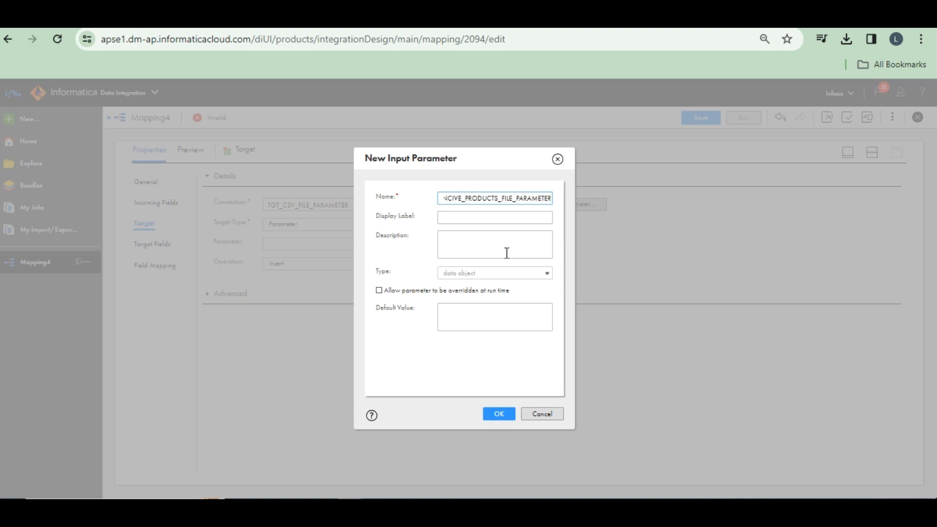
double_click(495, 195)
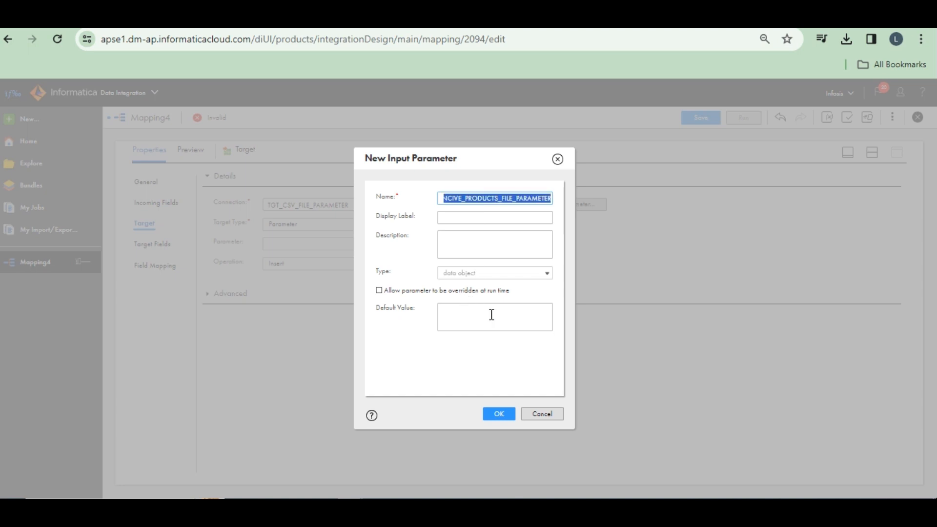
left_click(499, 414)
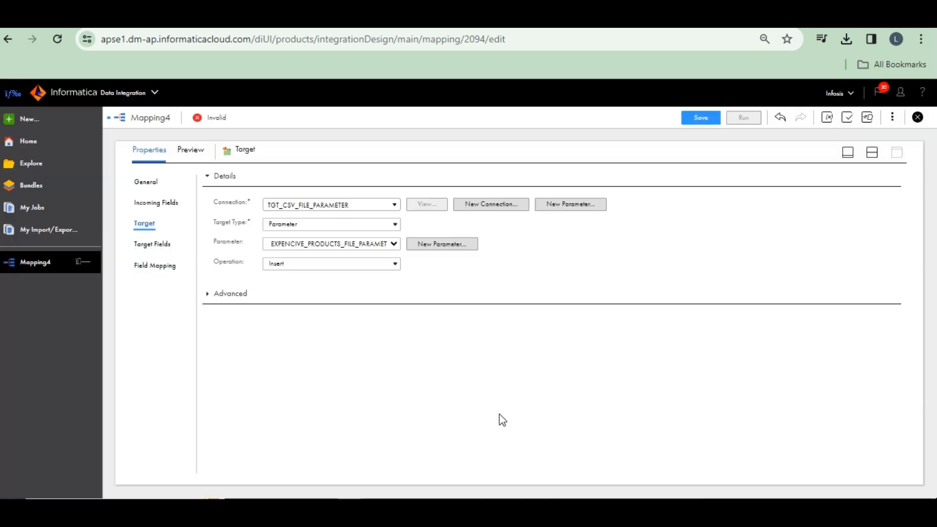
Set the upper target's field map options to Completely Parameterized.
left_click(150, 264)
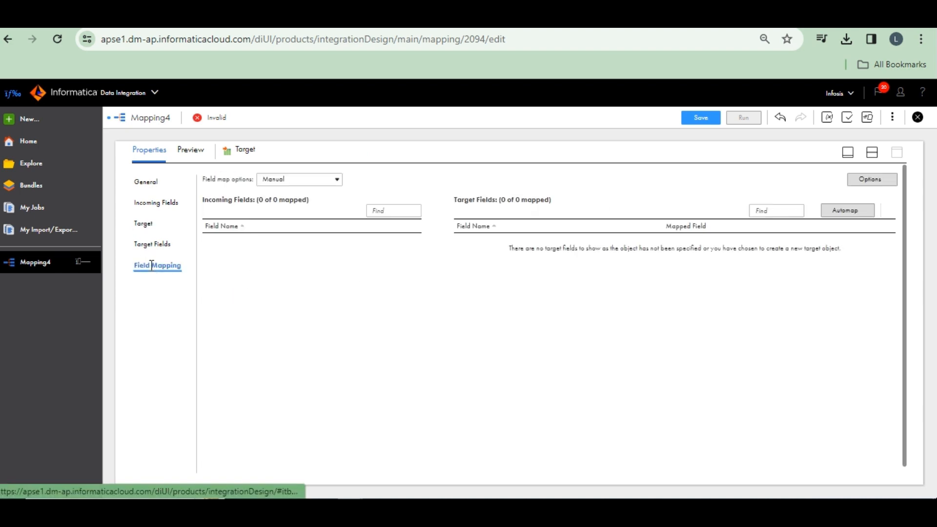
left_click(324, 182)
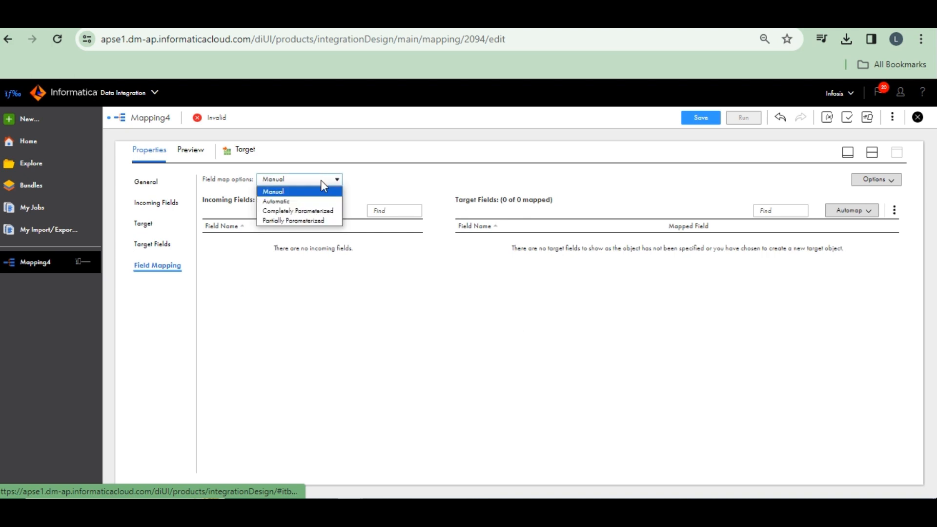
left_click(284, 211)
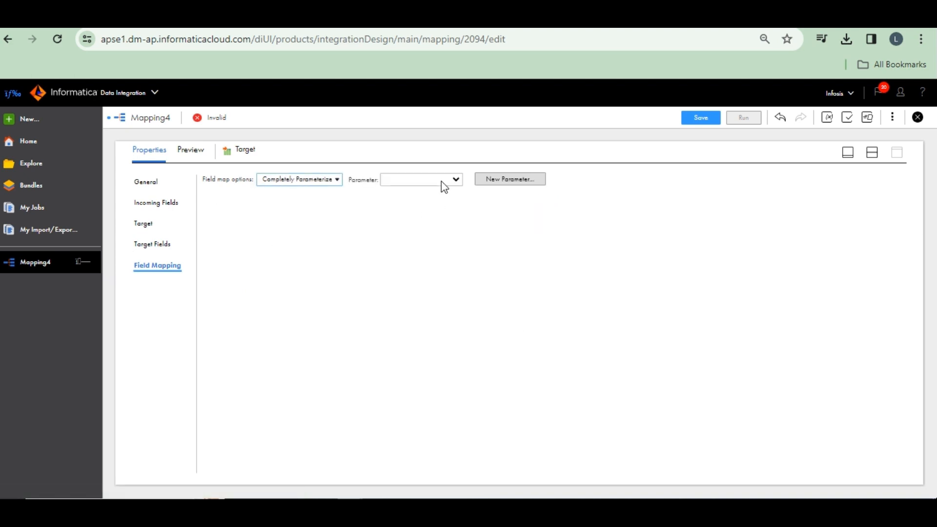
Create a field mapping input parameter named EXPENCIVE_PRODUCTS_FILED_PARAMETER for the upper target.
left_click(496, 180)
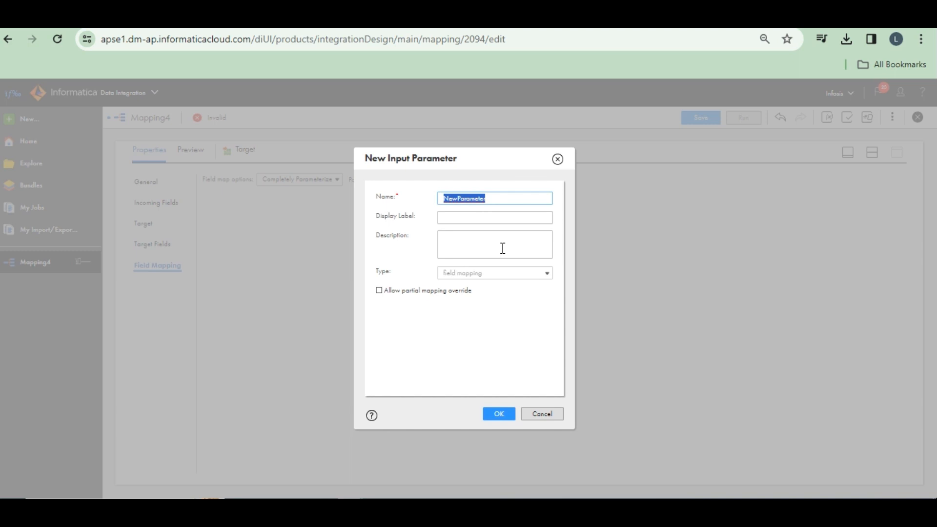
key("ctrl+v")
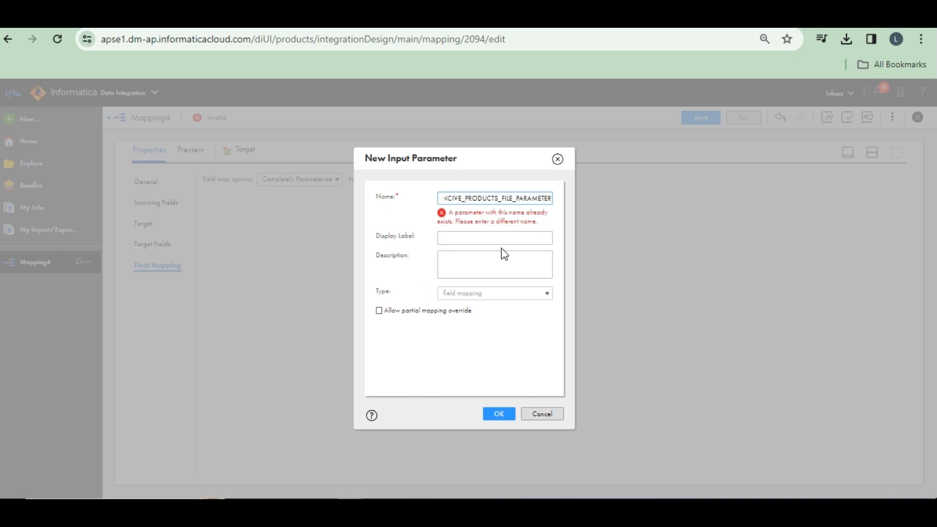
key("Left")
key("Left")
key("Left")
key("Left")
key("Left")
key("Left")
key("Left")
key("Left")
key("Left")
key("BackSpace")
key("BackSpace")
key("BackSpace")
key("BackSpace")
key("BackSpace")
type("FILE")
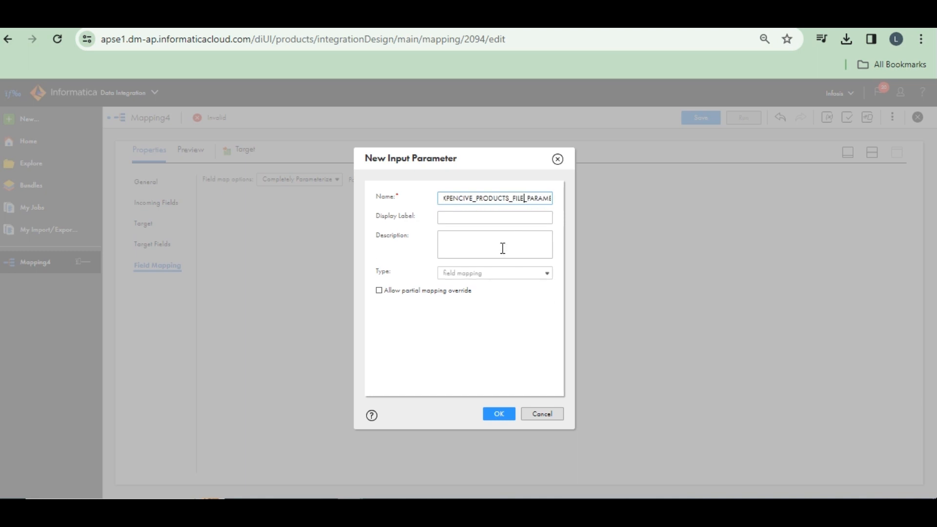
type("D")
left_click(504, 415)
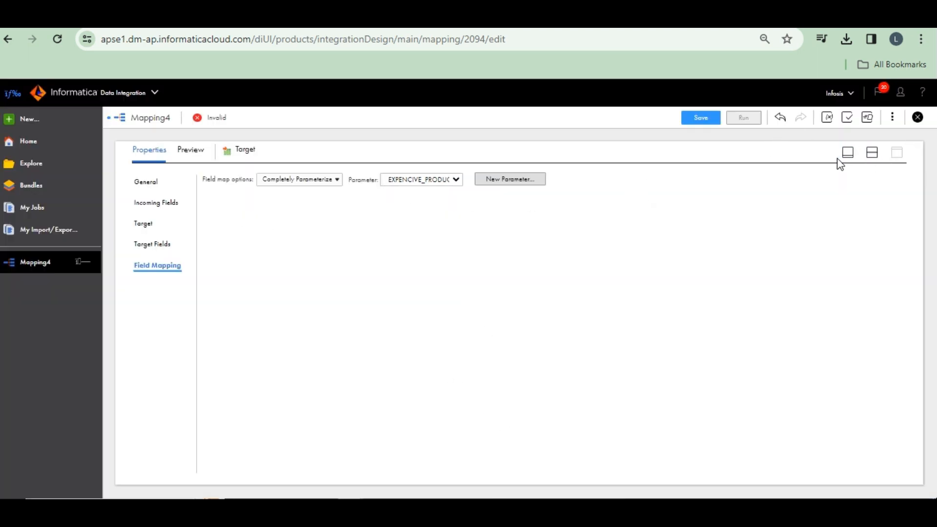
Select the lower target, Target1, and set its connection to TGT_CSV_FILE_PARAMETER and its target type to Parameter.
left_click(872, 153)
left_click(532, 266)
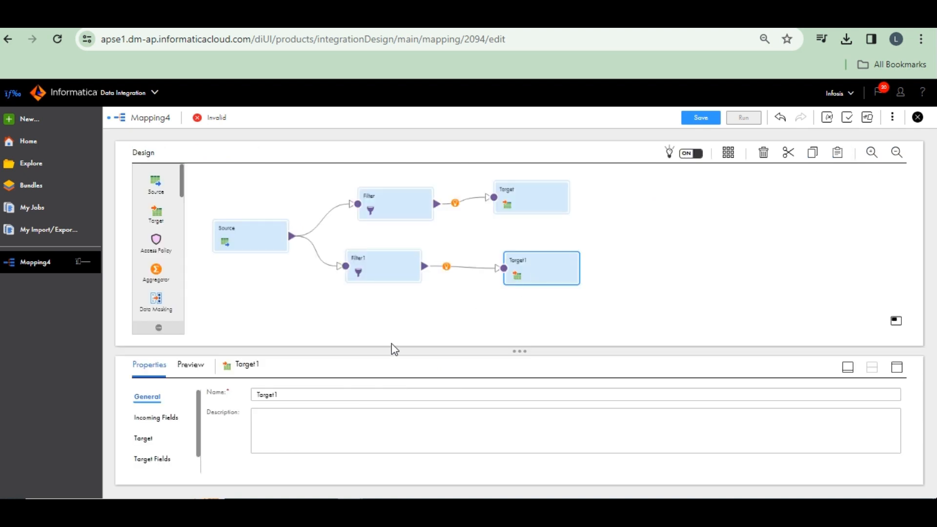
left_click(896, 369)
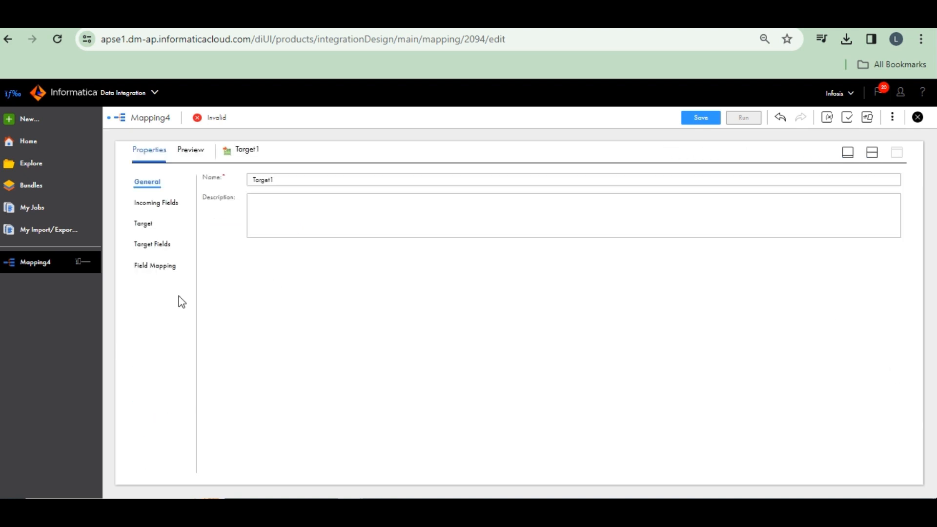
left_click(144, 225)
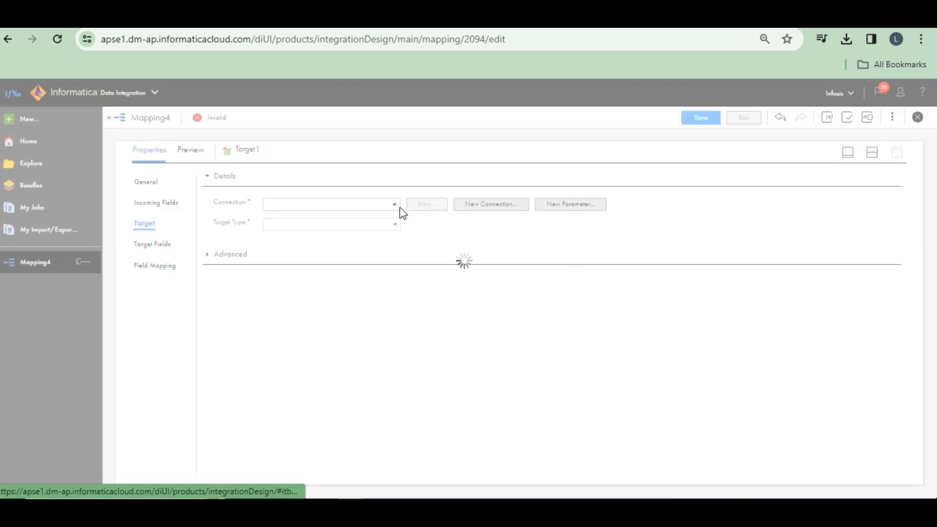
left_click(393, 205)
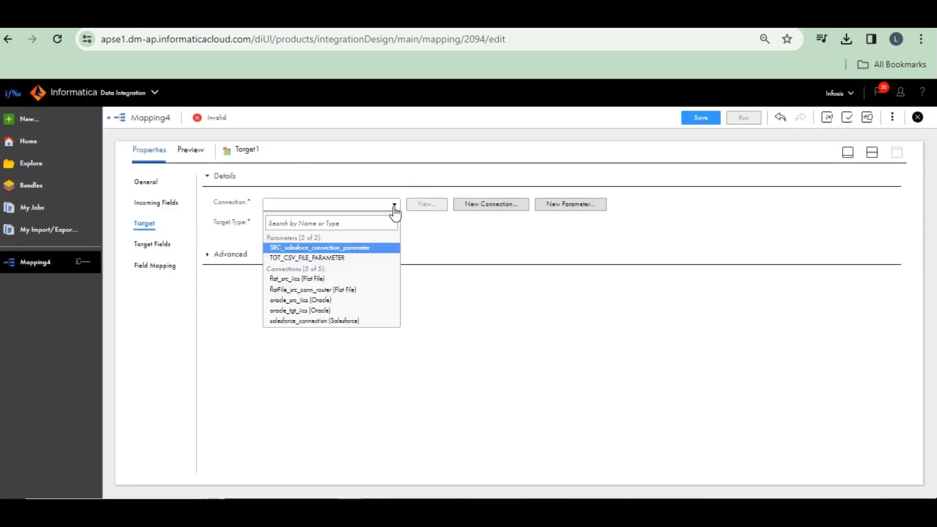
left_click(322, 257)
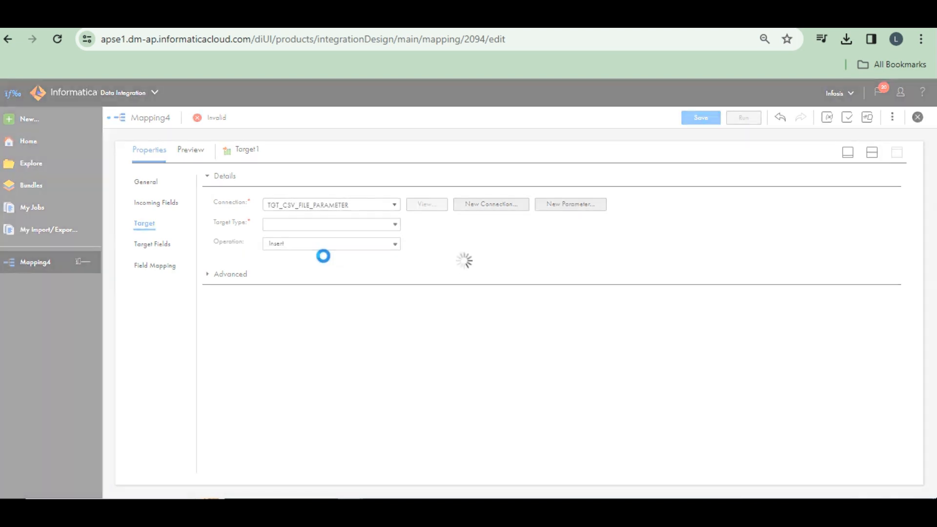
left_click(383, 226)
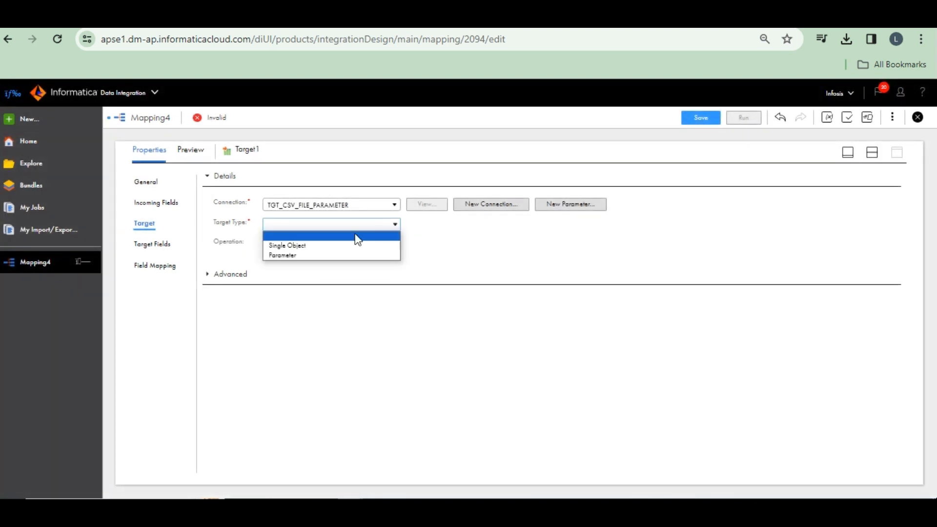
left_click(292, 255)
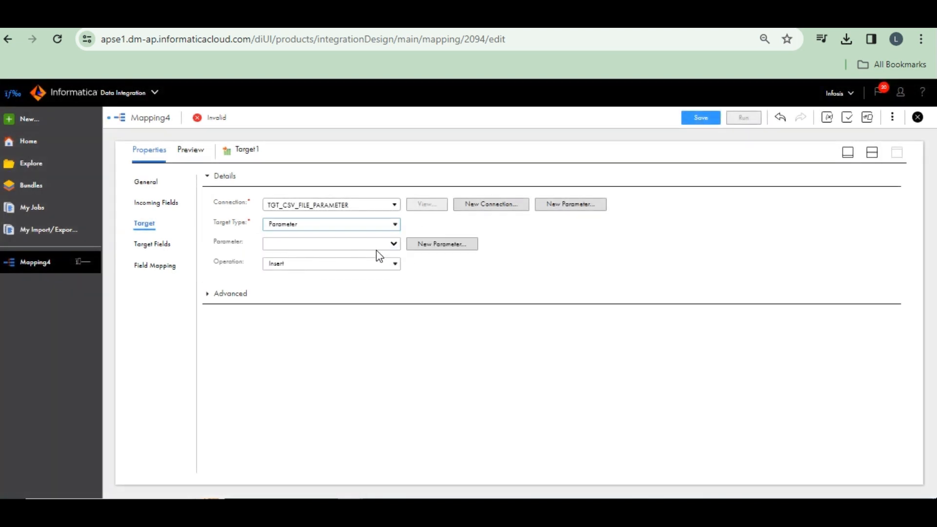
Create a data object input parameter named CHEAP_PRODUCTS_FILE_PARAMETER for the lower target.
left_click(434, 251)
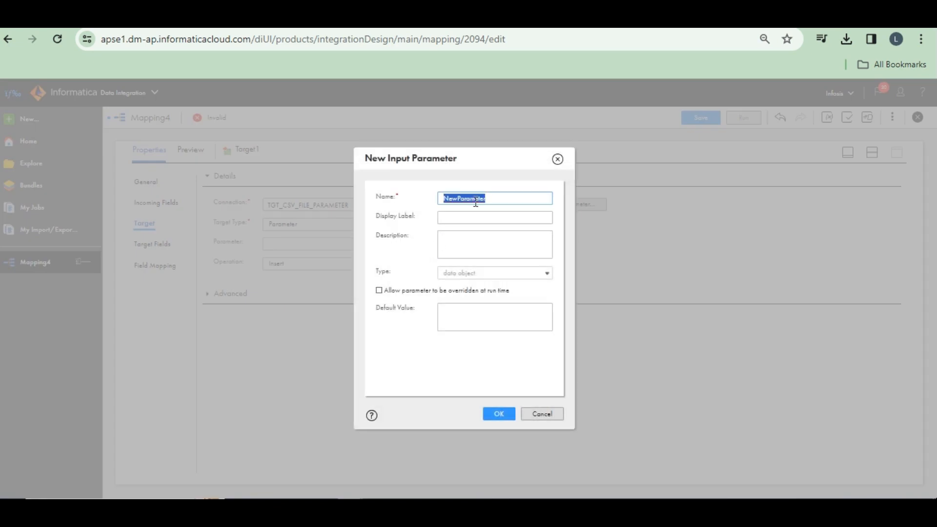
key("ctrl+v")
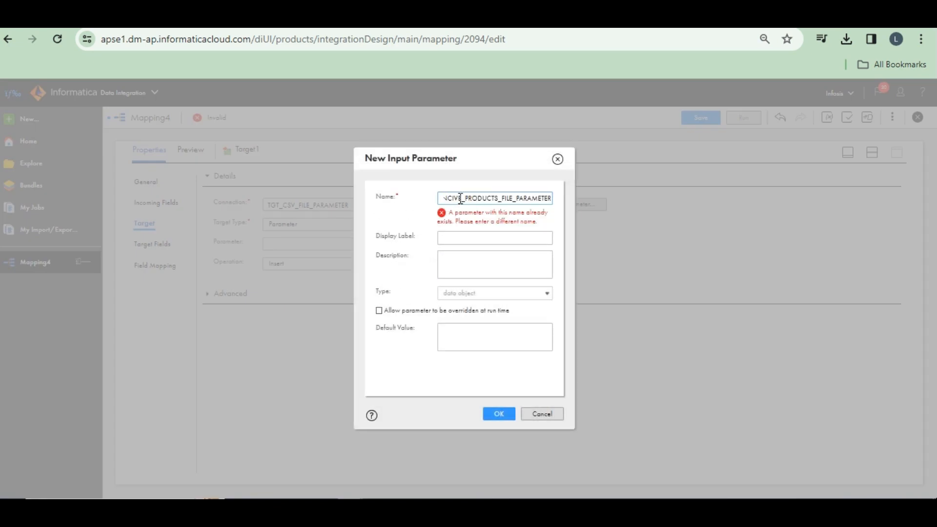
key("Left")
key("Left")
key("Left")
key("Left")
key("Left")
key("Left")
key("Left")
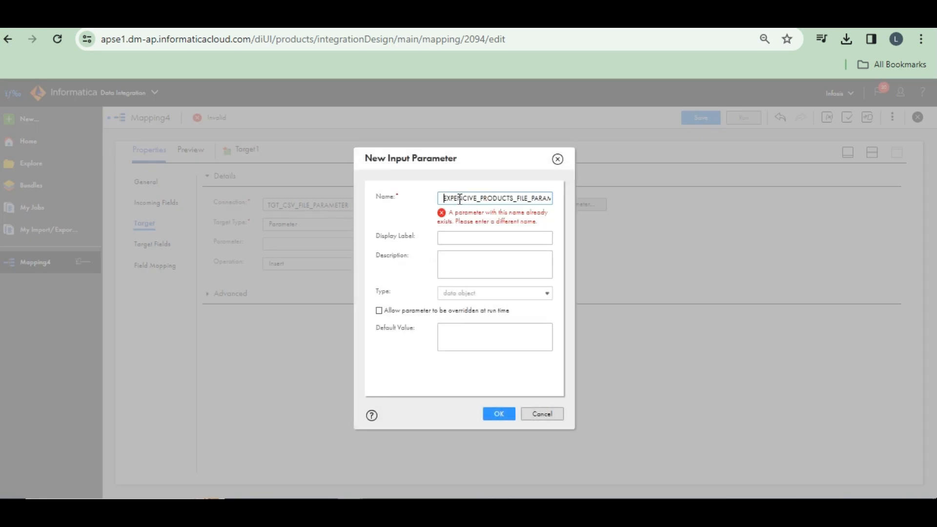
left_click_drag(478, 197, 428, 198)
type("CHEAP")
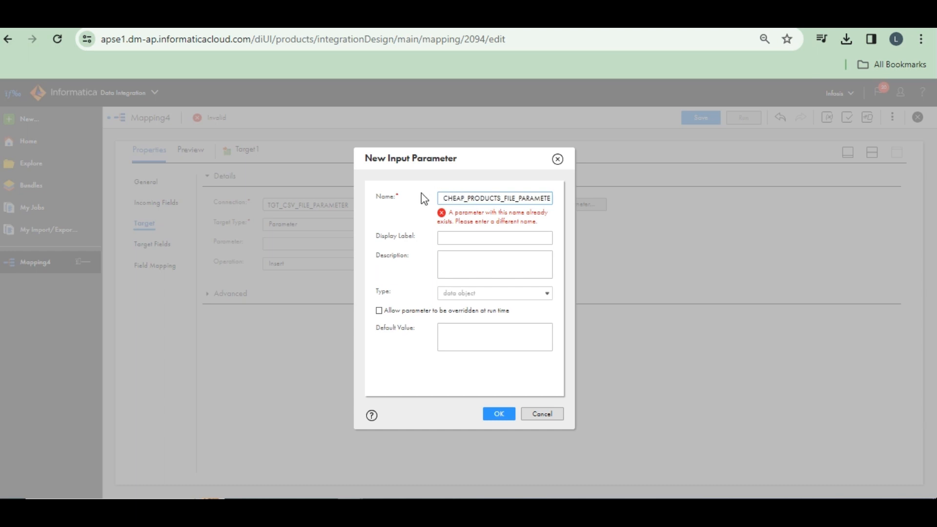
left_click(498, 414)
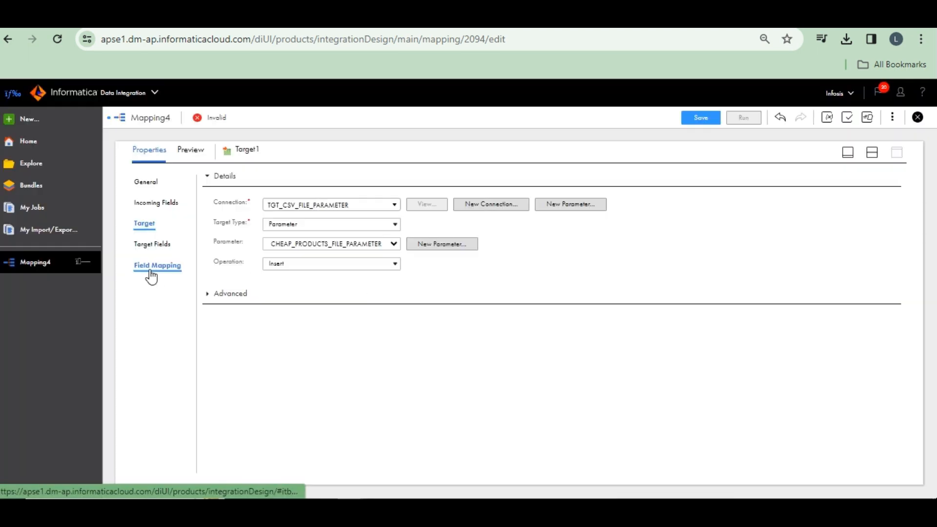
Set the lower target's field map options to Completely Parameterized.
left_click(149, 268)
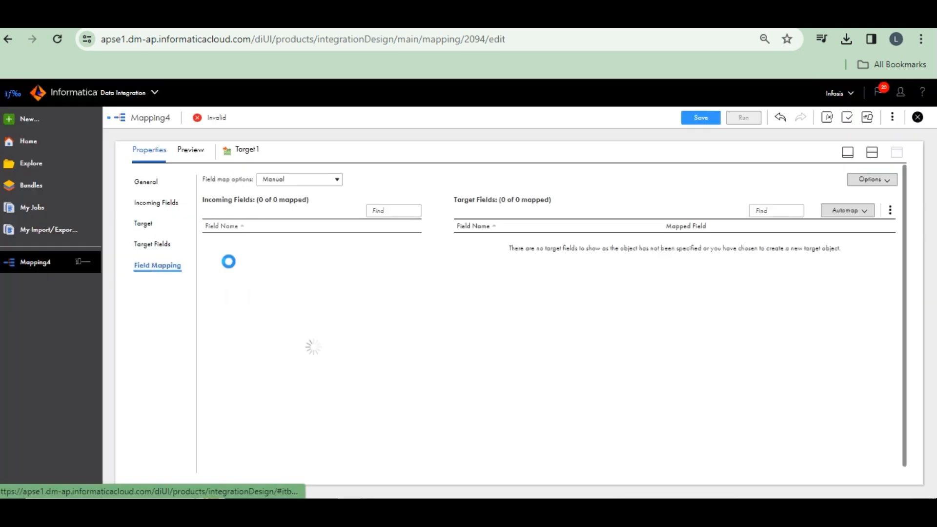
left_click(312, 179)
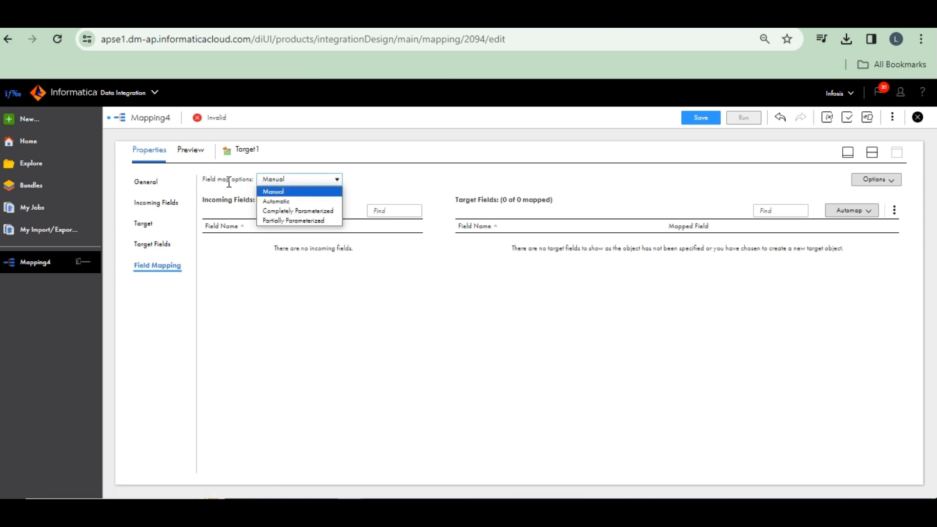
left_click(285, 211)
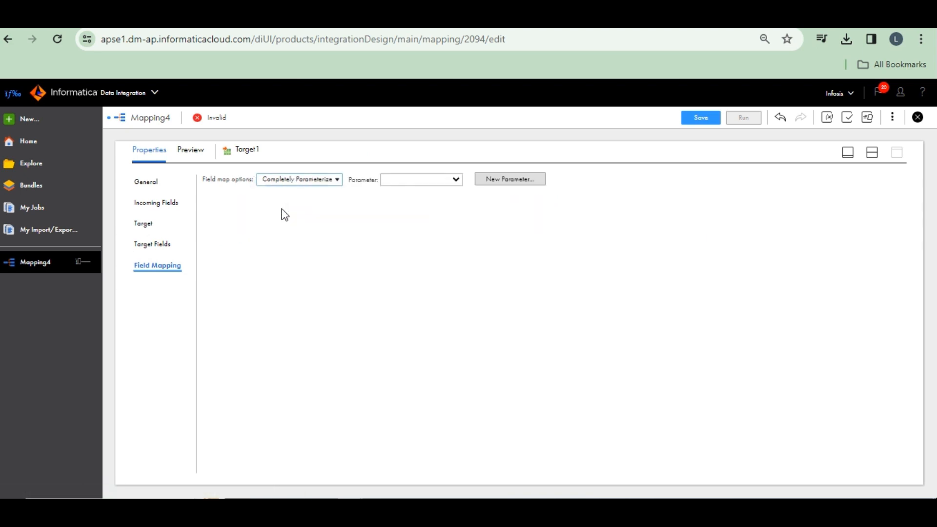
Create a field mapping input parameter named CHEAP_PRODUCTS_FIELD_PARAMETER for the lower target.
left_click(496, 181)
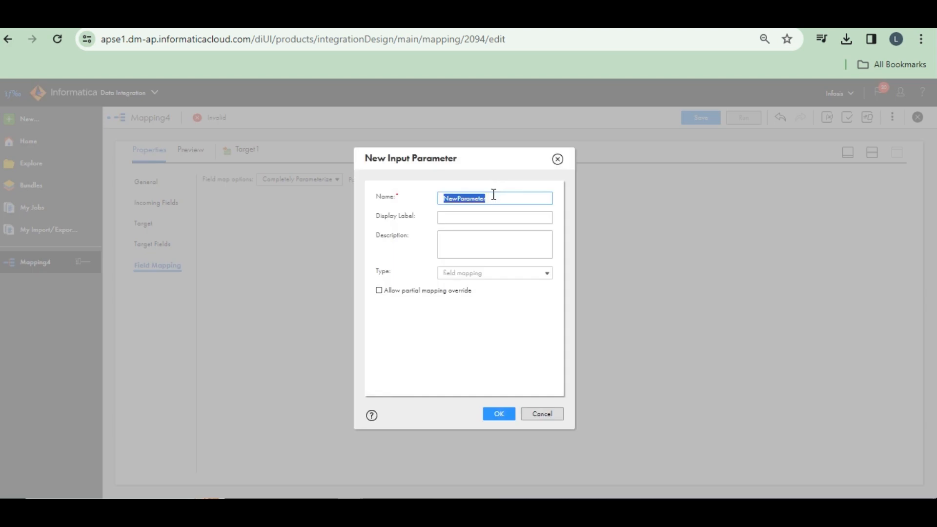
key("ctrl+v")
left_click(513, 199)
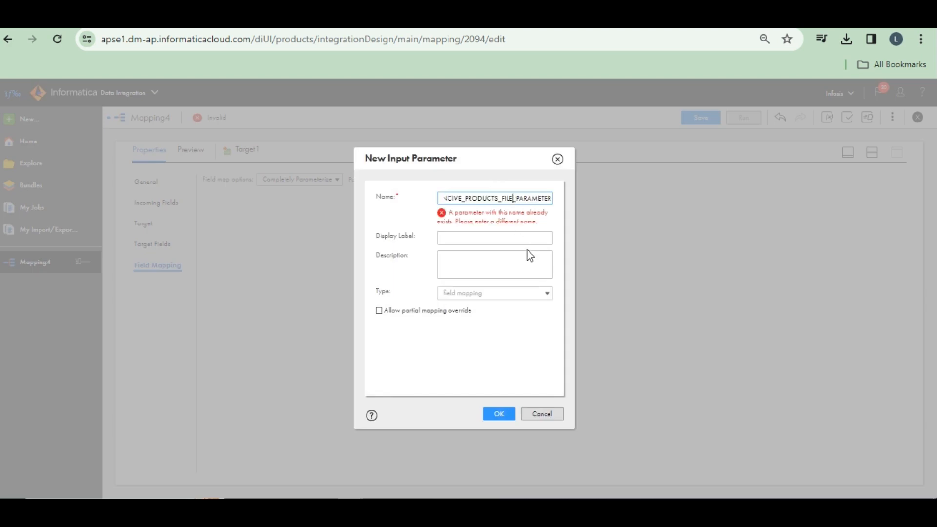
key("BackSpace")
key("BackSpace")
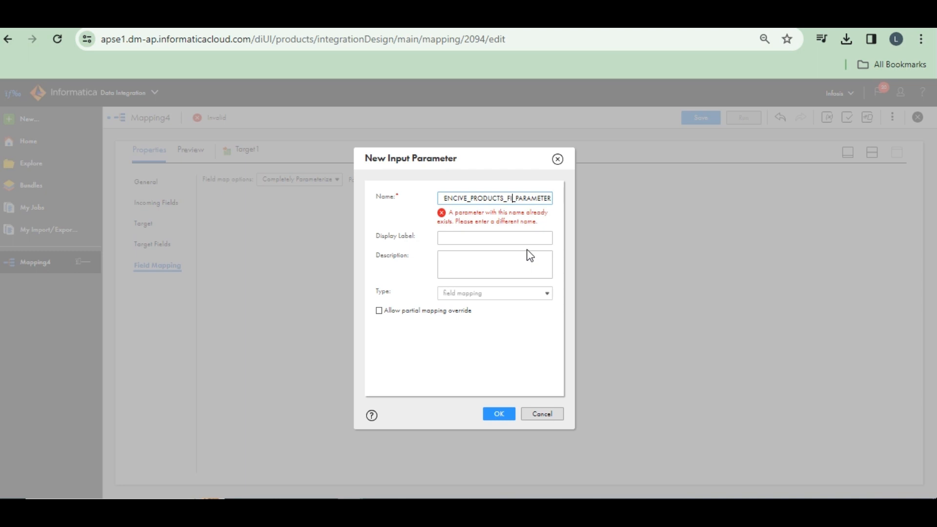
type("ELD")
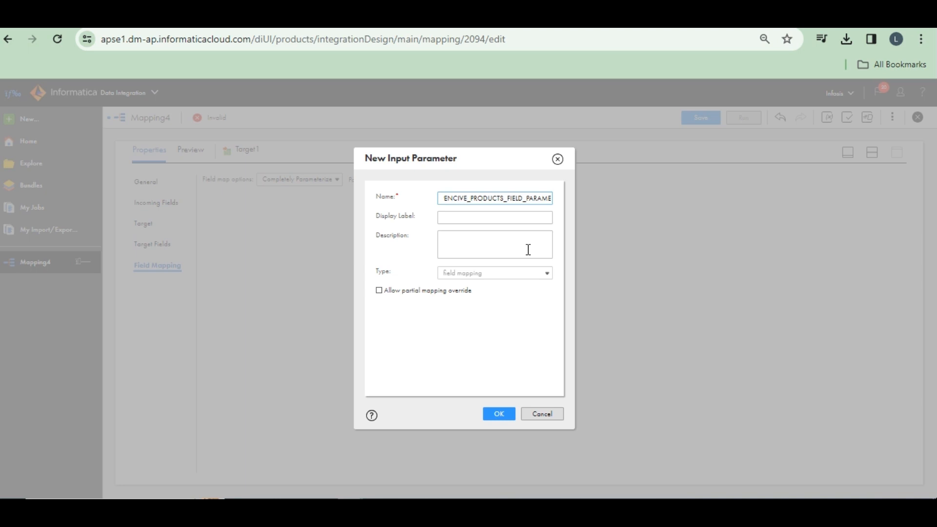
key("BackSpace")
key("BackSpace")
key("BackSpace")
key("BackSpace")
key("BackSpace")
key("BackSpace")
key("BackSpace")
key("BackSpace")
key("BackSpace")
type("CHEA")
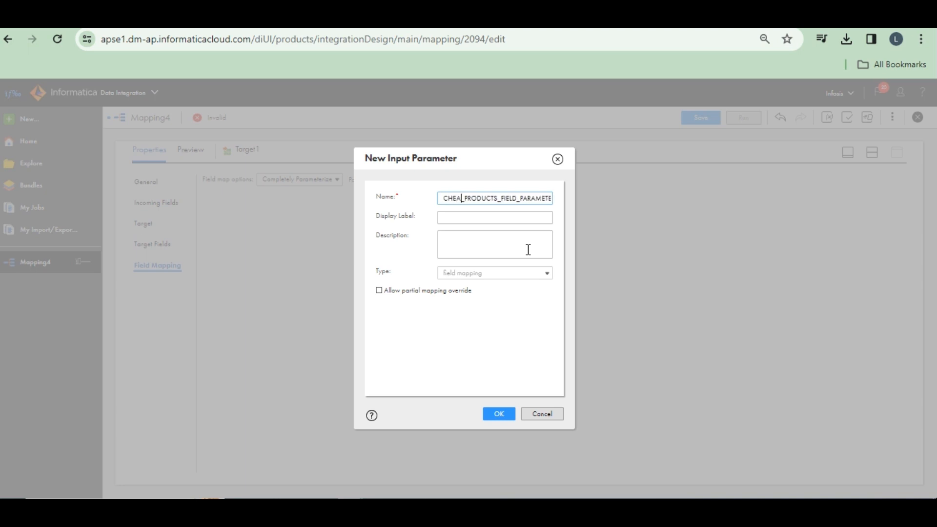
type("P")
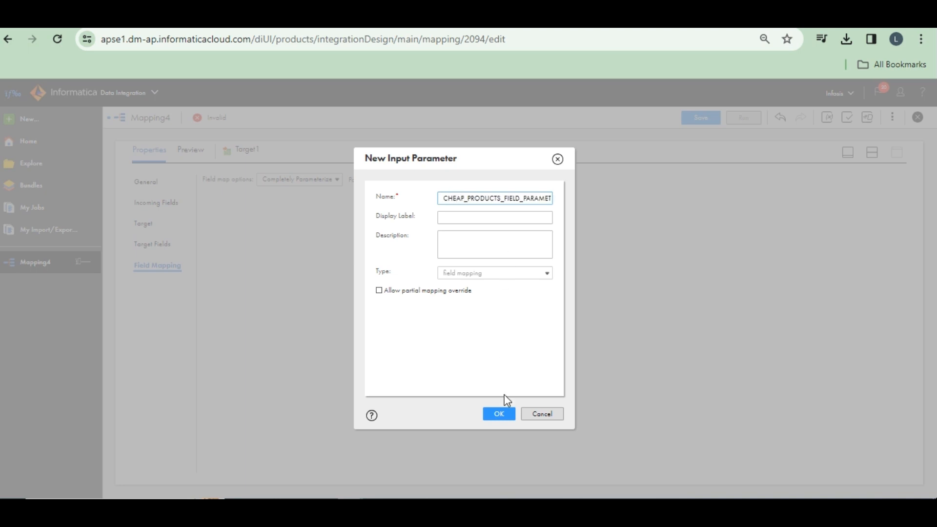
left_click(500, 415)
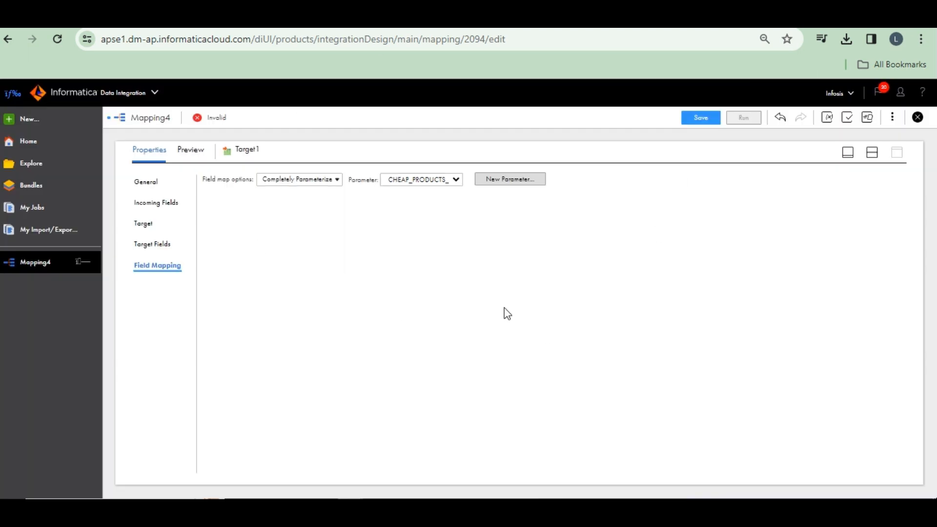
Review the lower target's target fields and target details, and save the mapping.
left_click(161, 242)
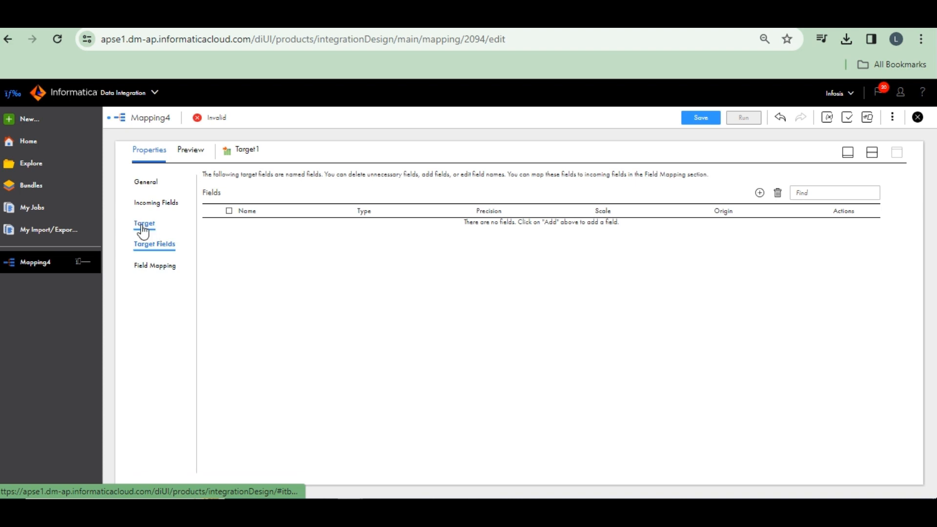
left_click(143, 226)
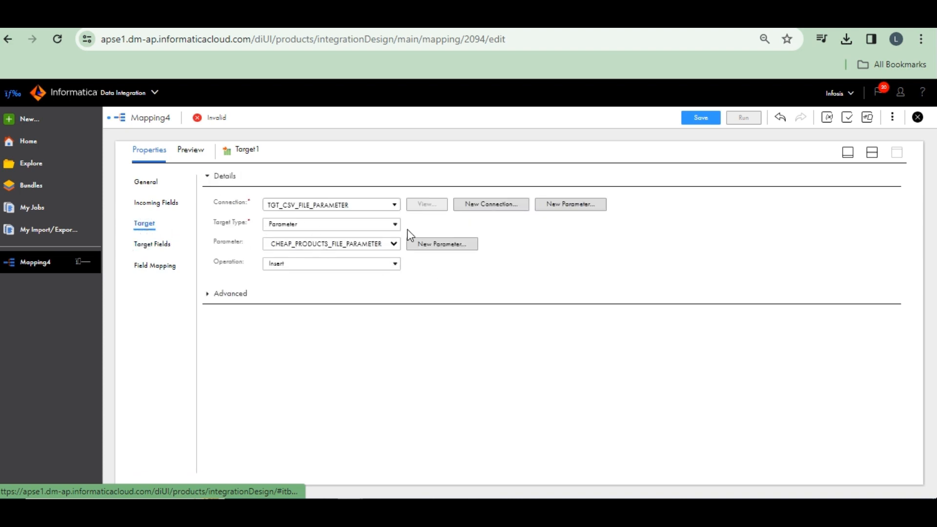
left_click(292, 226)
left_click(292, 226)
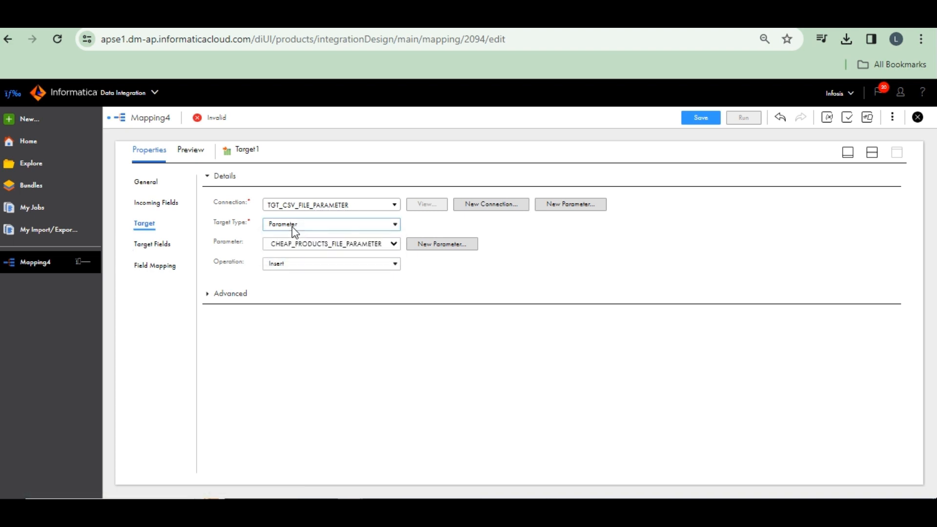
left_click(208, 295)
left_click(207, 295)
left_click(695, 118)
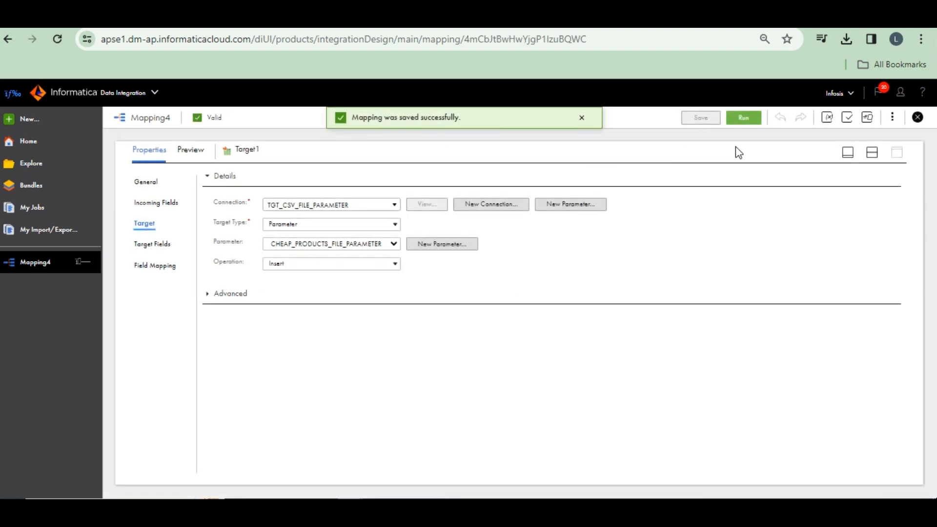
Examine the list of input parameters defined for the mapping and close it.
left_click(892, 119)
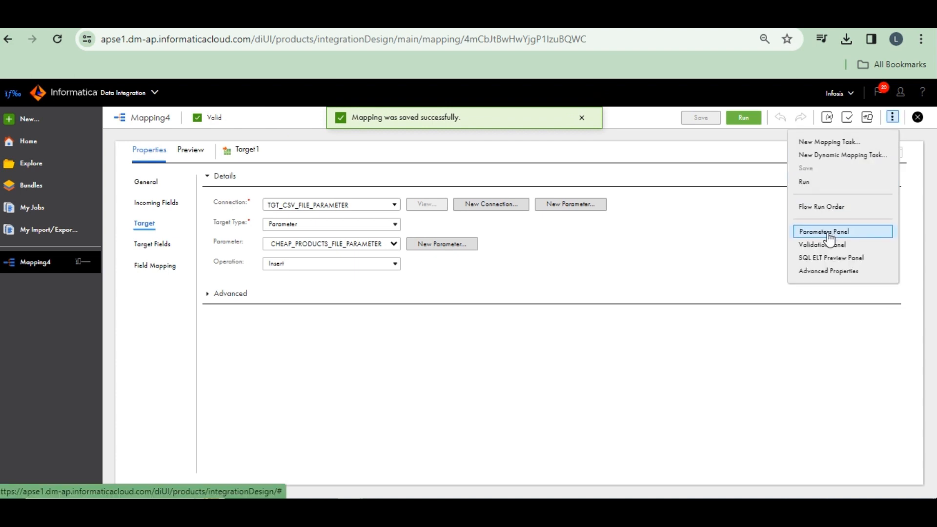
left_click(829, 235)
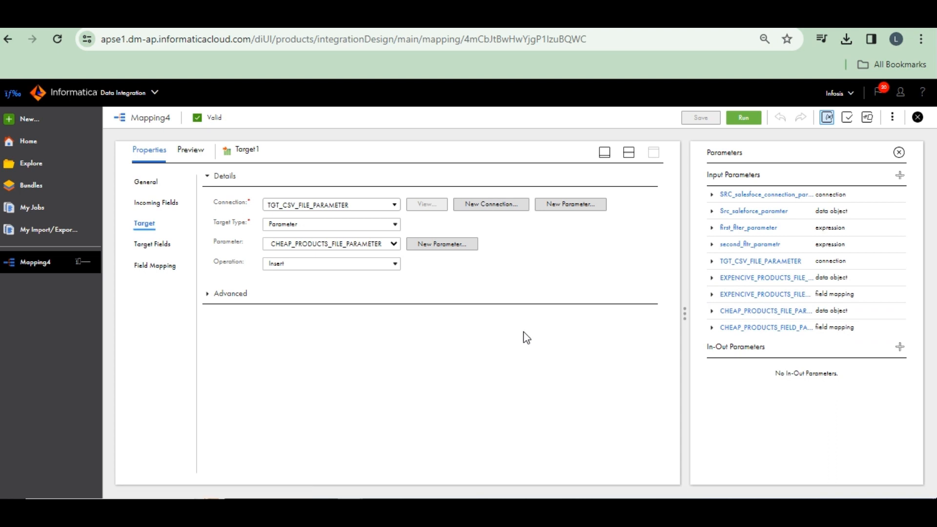
left_click(899, 154)
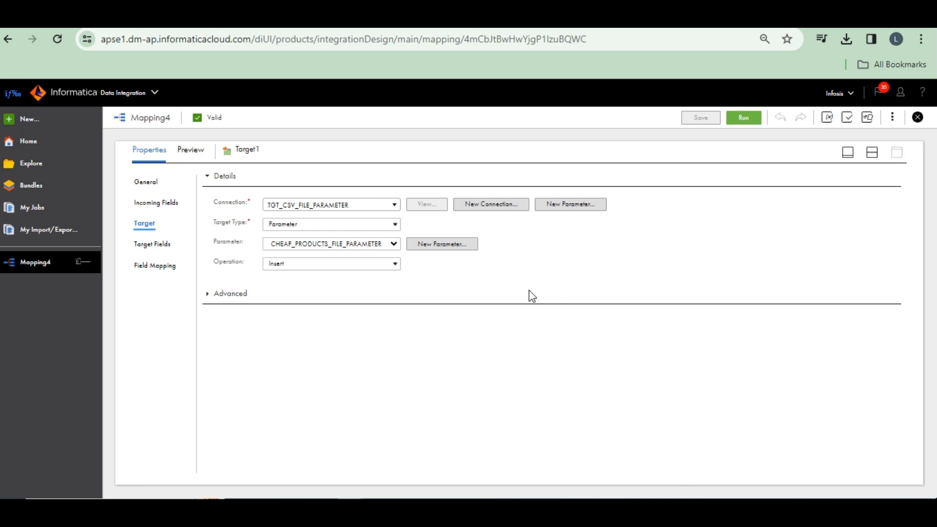
Start running Mapping4, set the source parameter connection to salesforce_connection and open the source object selection.
left_click(754, 120)
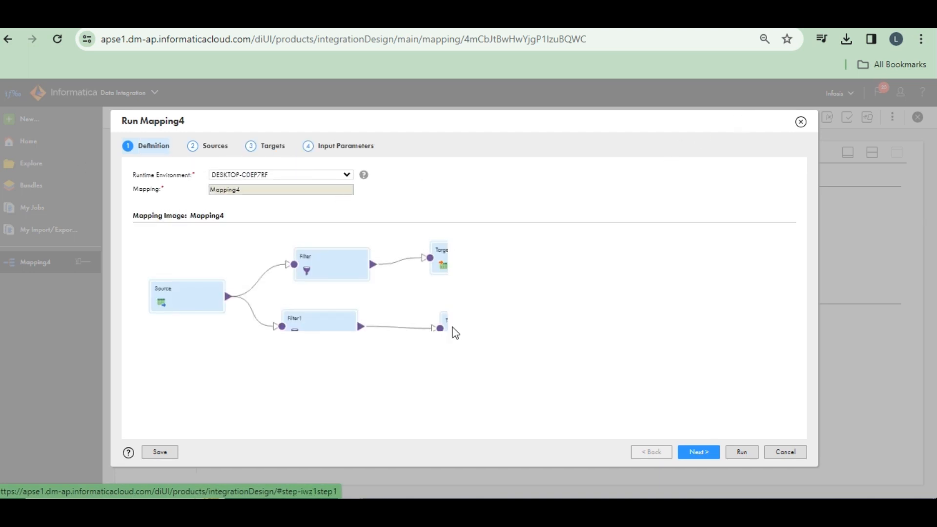
left_click(699, 452)
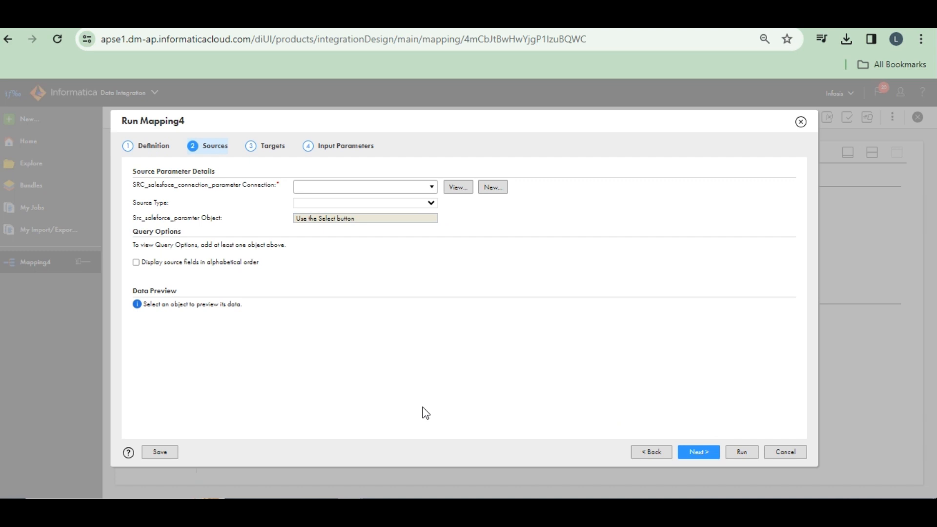
left_click(424, 190)
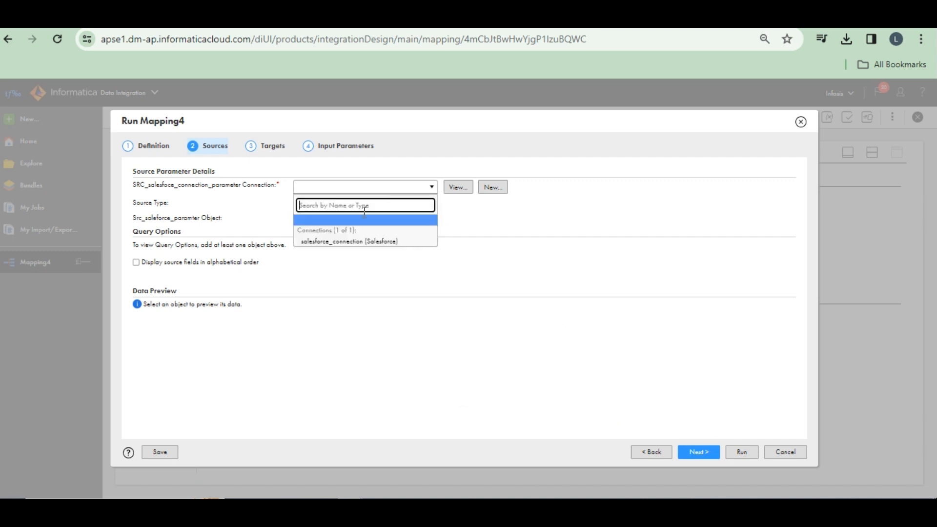
left_click(333, 244)
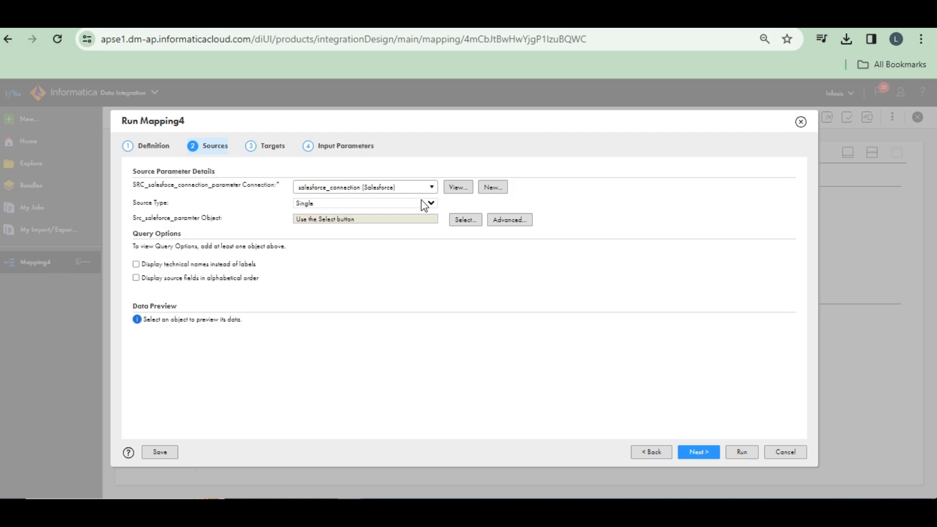
left_click(464, 223)
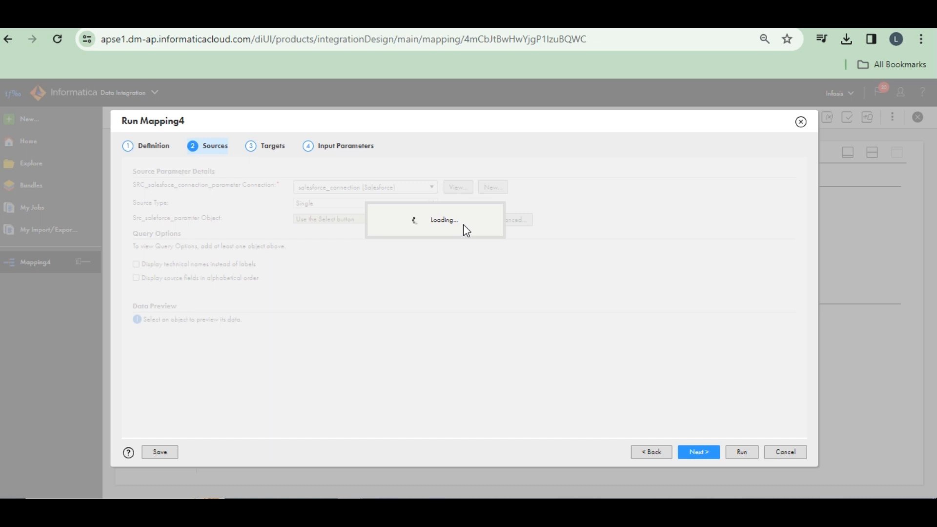
Switch to Salesforce, check the Products home page with its price books, and return to the Informatica run dialog.
left_click(428, 498)
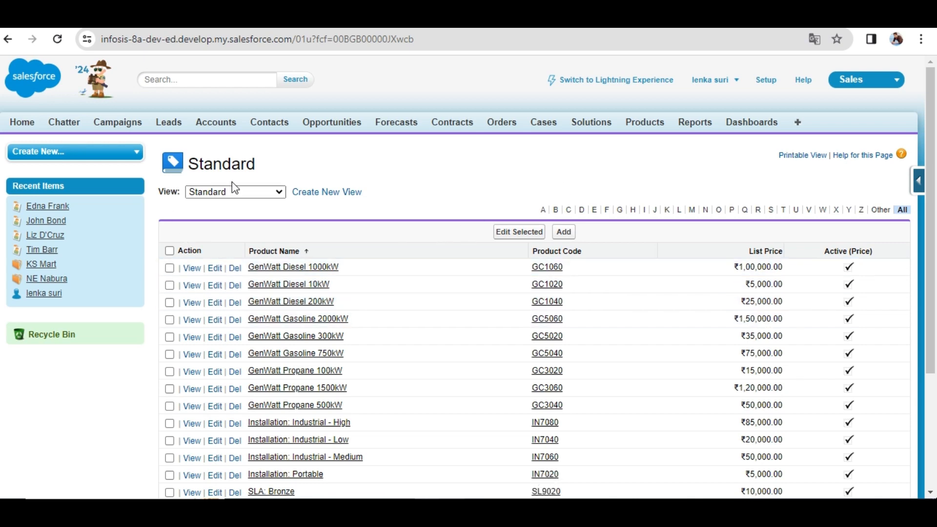
left_click(7, 39)
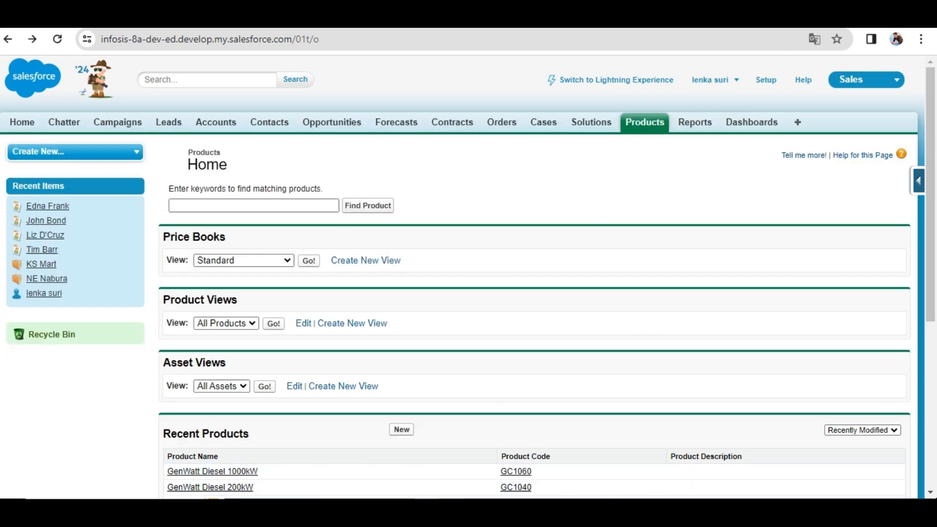
left_click(297, 461)
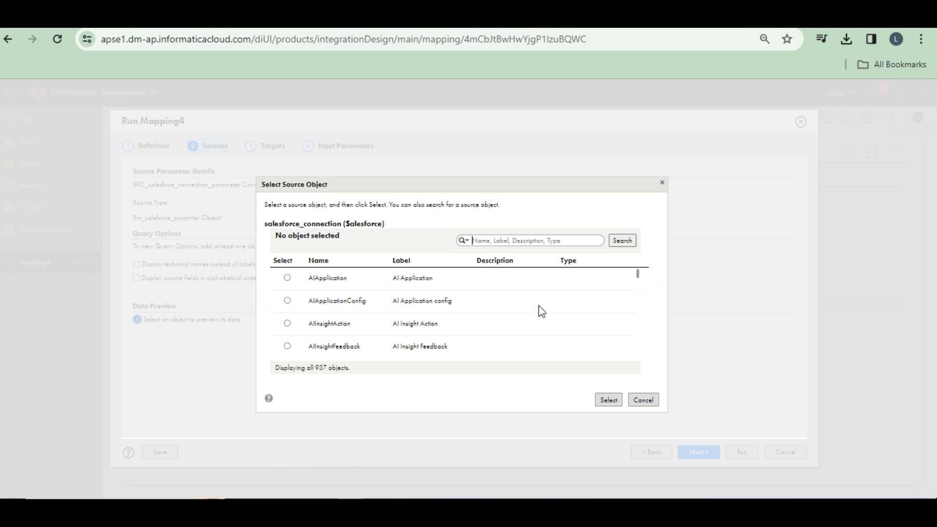
Search the source objects for PRICE, select PricebookEntry as the source object, and examine the list prices in the data preview.
scroll(339, 314, "down", 15)
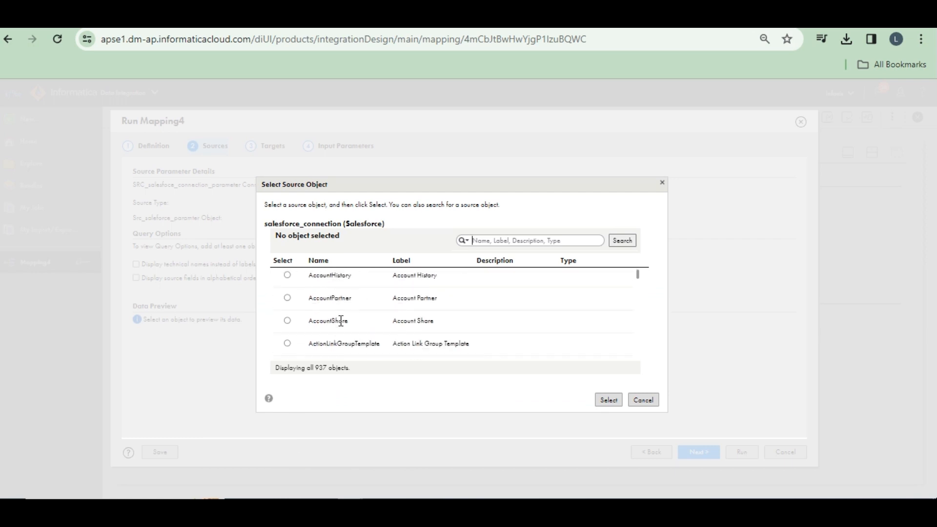
scroll(340, 322, "down", 15)
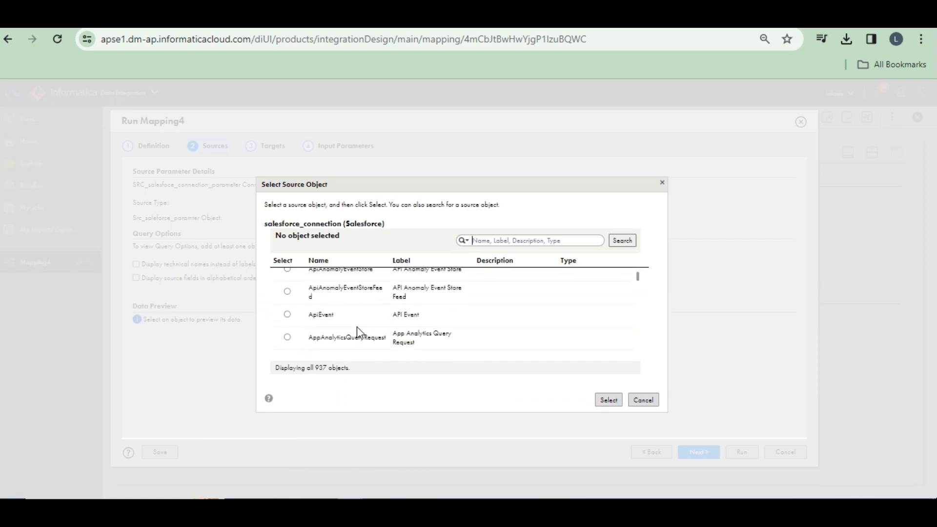
scroll(369, 321, "down", 2)
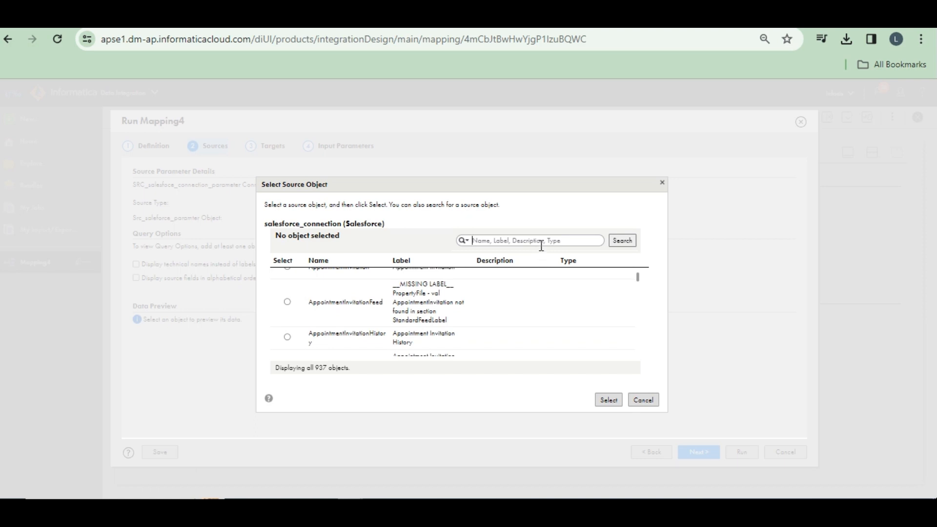
left_click(541, 242)
type("F")
key("Return")
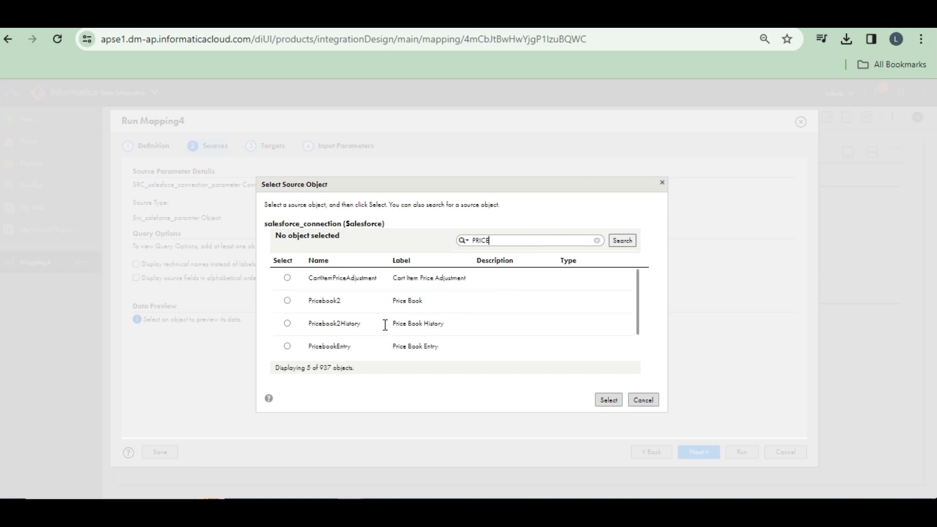
left_click(302, 347)
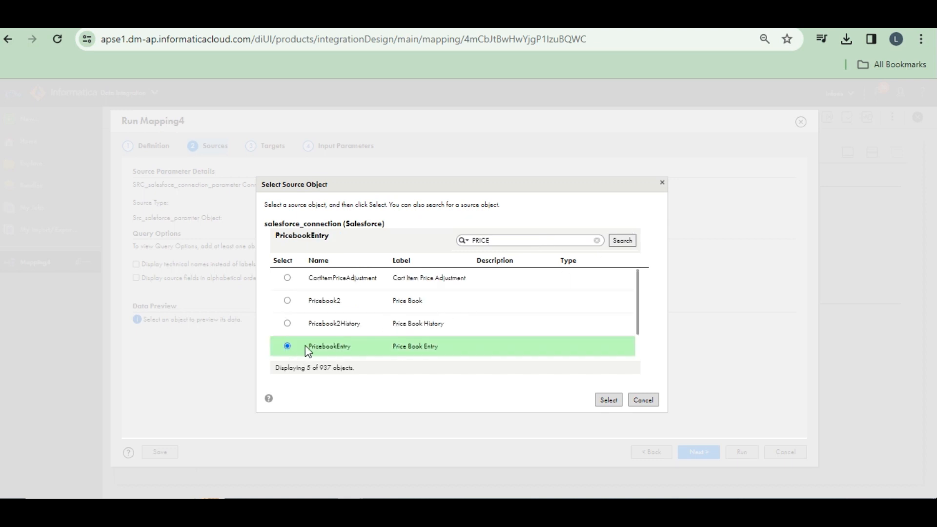
left_click(607, 400)
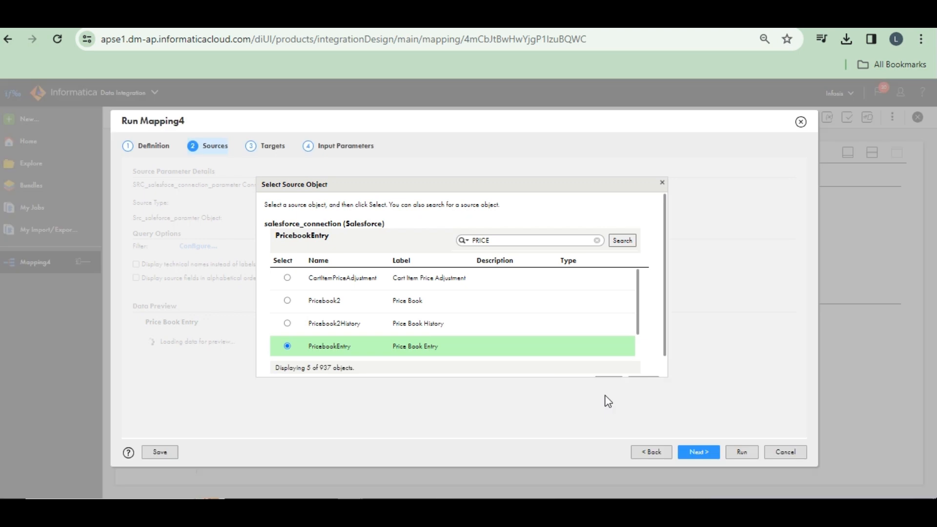
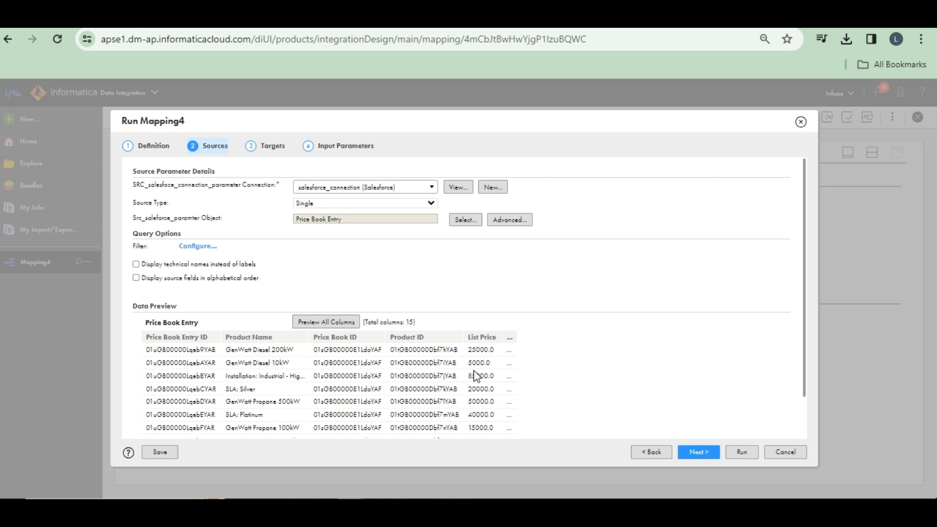
left_click_drag(484, 402, 472, 349)
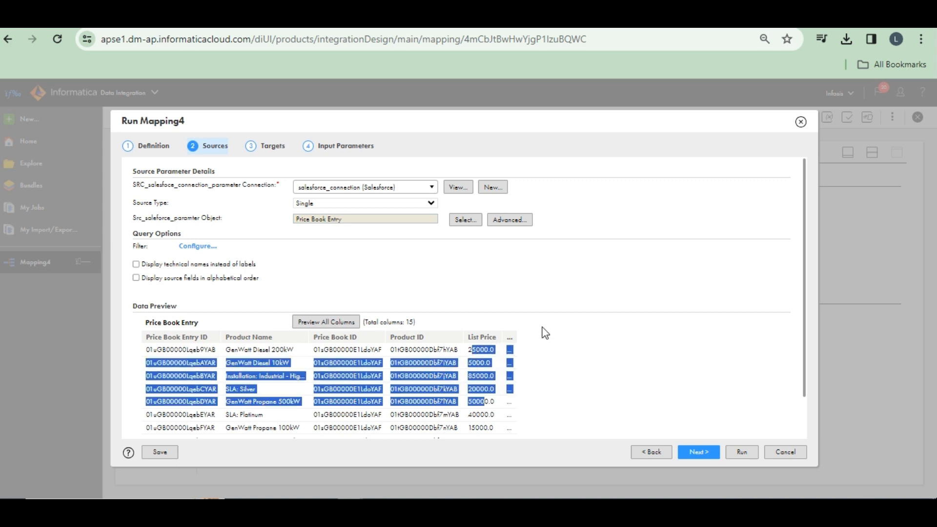
left_click(634, 331)
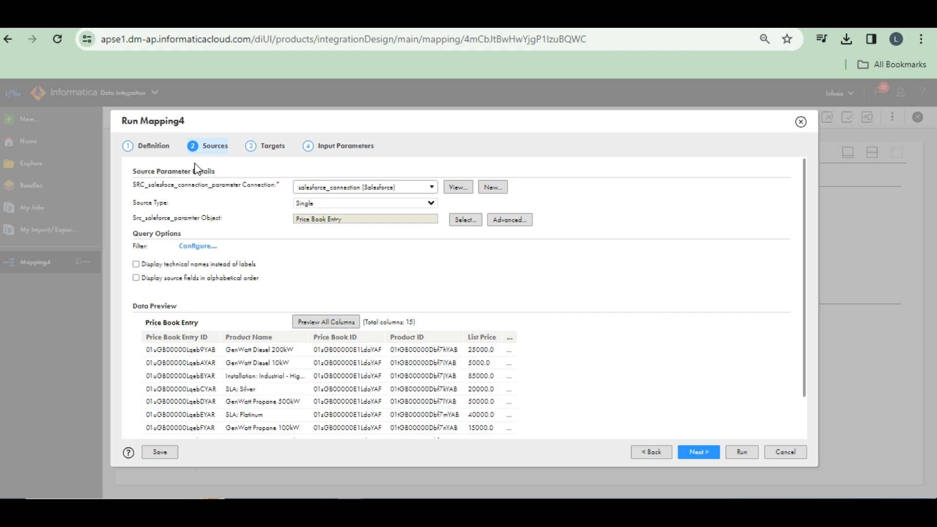
Continue to the run's target settings and choose a flat file connection for TGT_CSV_FILE_PARAMETER.
left_click(699, 450)
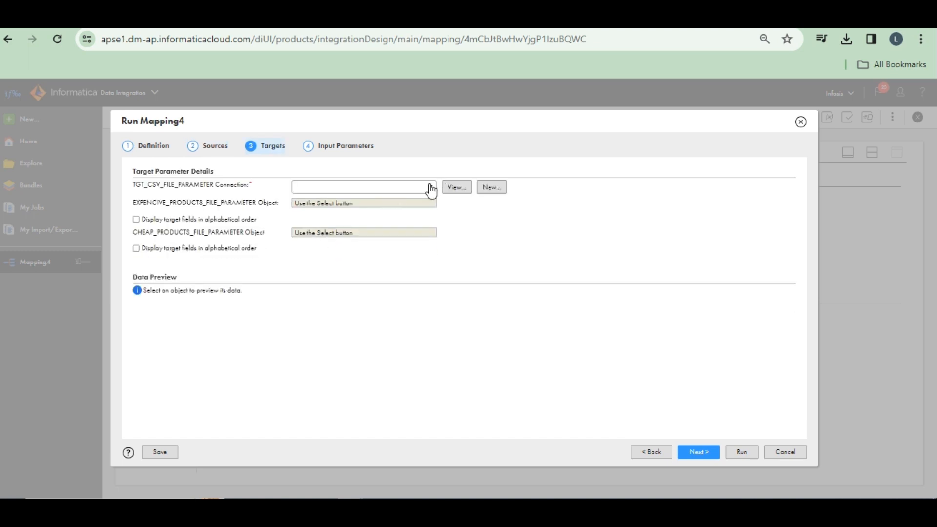
left_click(432, 188)
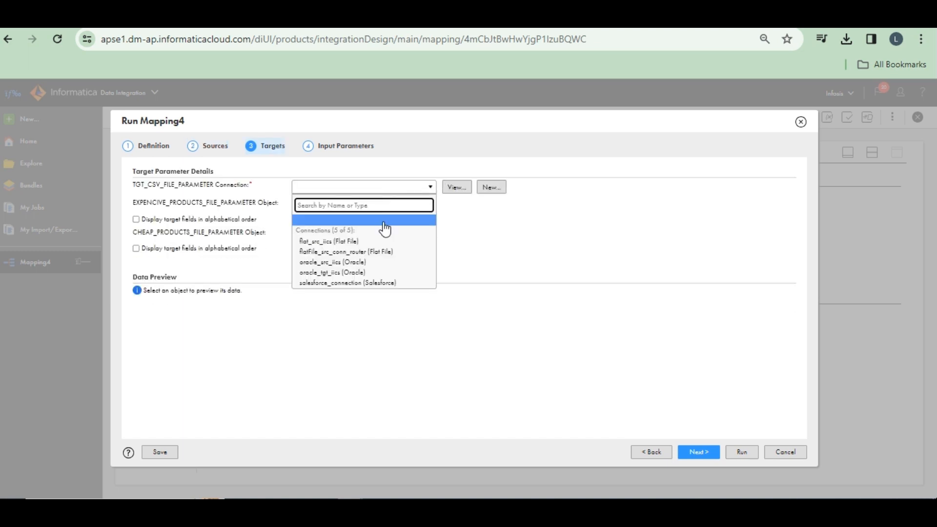
left_click(380, 259)
Switch to the SrcFile_1 folder, inspect the column headers of the Expensive_Products file, and return to the Informatica run dialog.
mouse_move(332, 494)
left_click(255, 433)
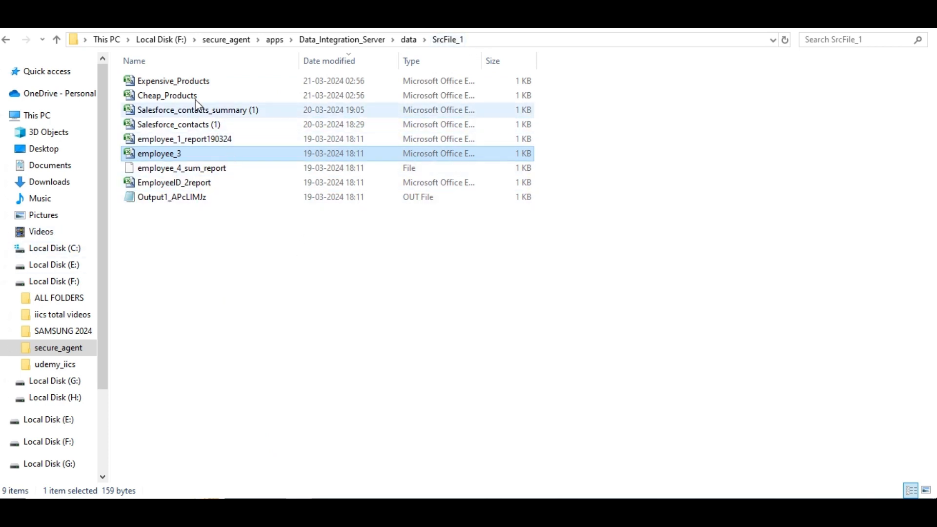
left_click(182, 83)
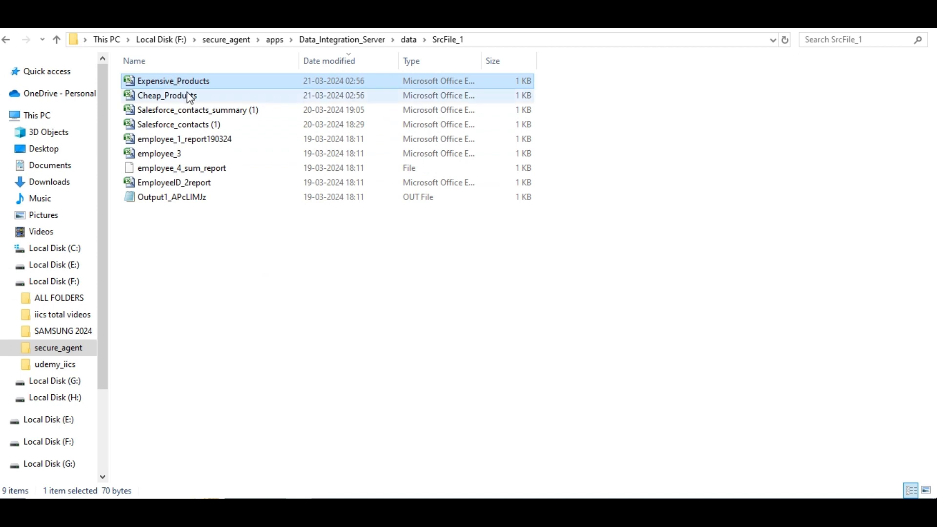
left_click(188, 95)
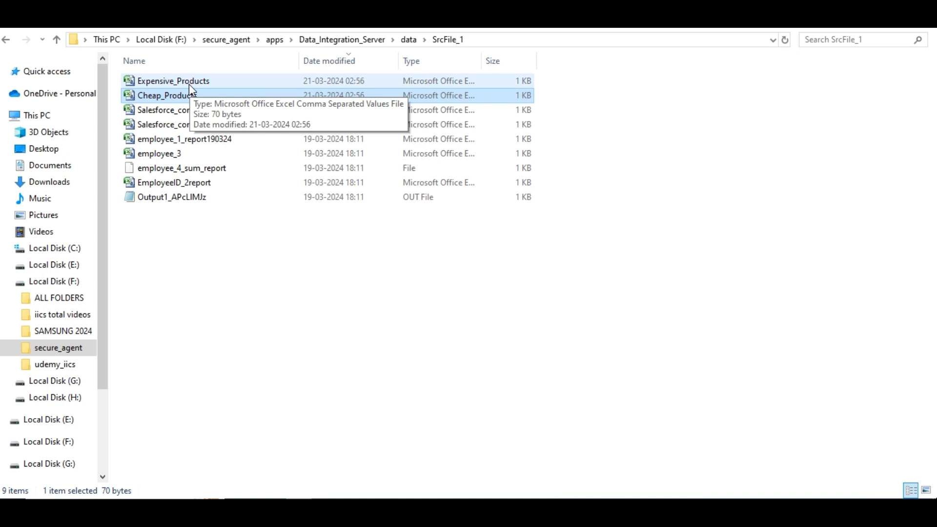
double_click(189, 84)
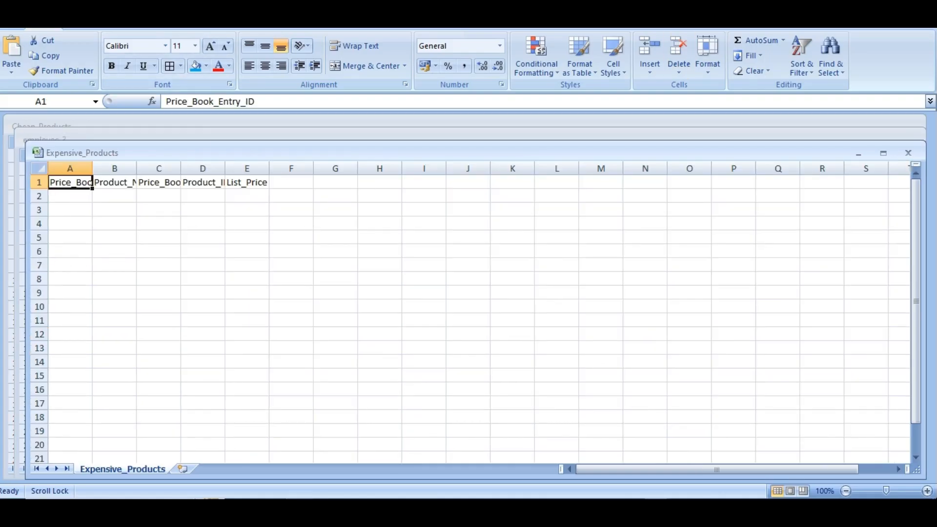
key("ctrl+w")
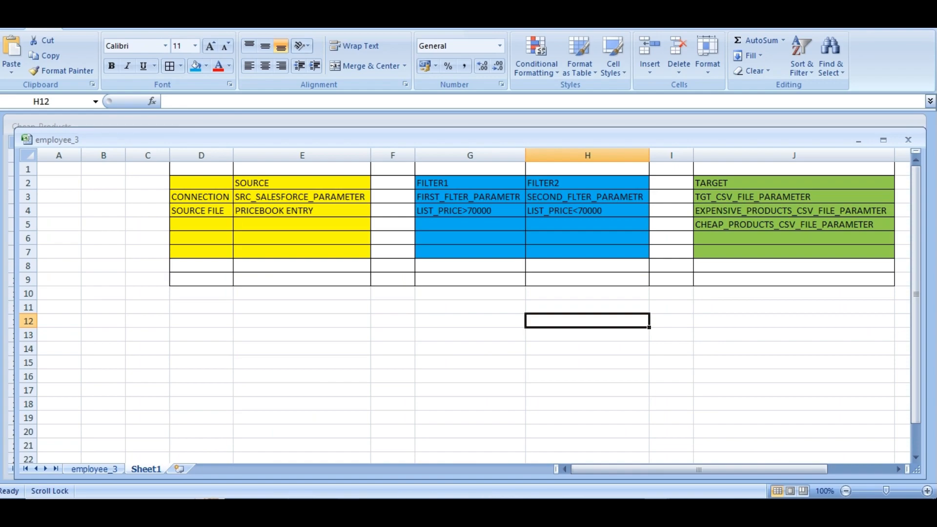
left_click(271, 441)
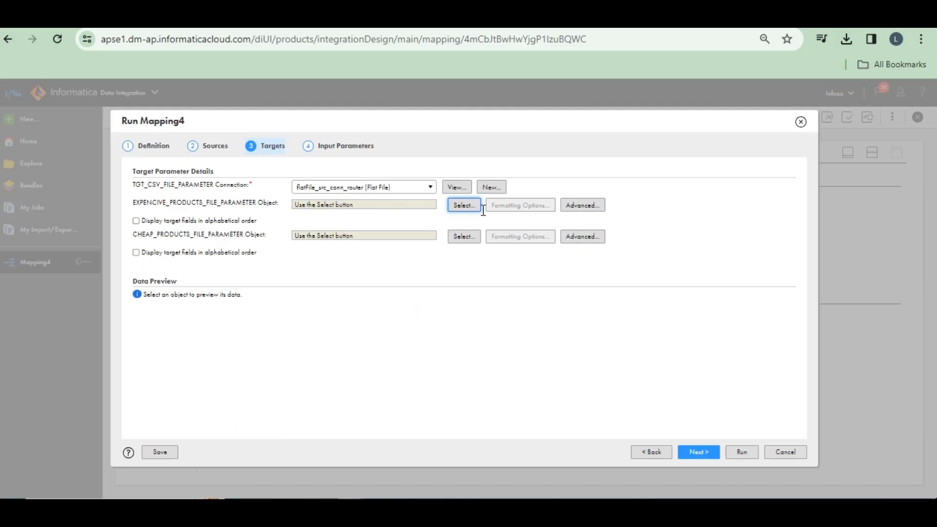
Select Expensive_Products.csv as the target object for EXPENCIVE_PRODUCTS_FILE_PARAMETER.
left_click(459, 213)
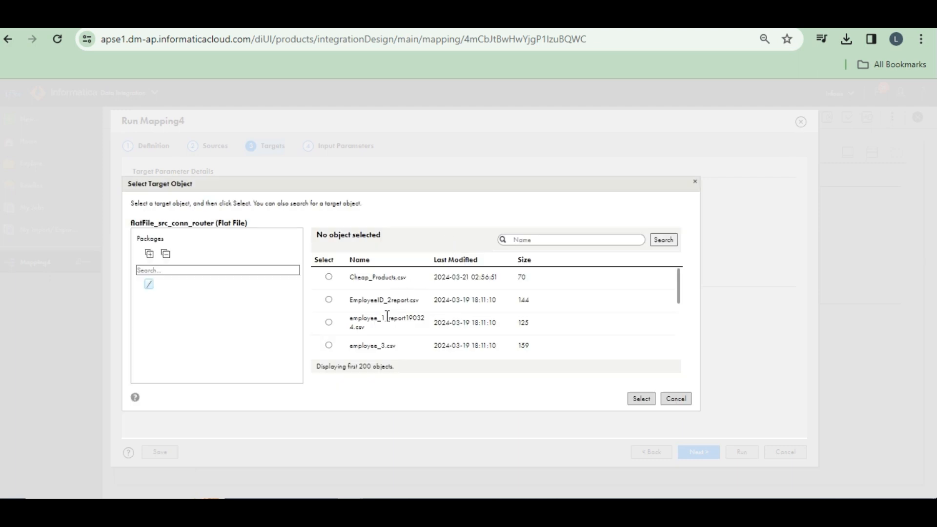
scroll(387, 318, "down", 2)
scroll(387, 318, "down", 2)
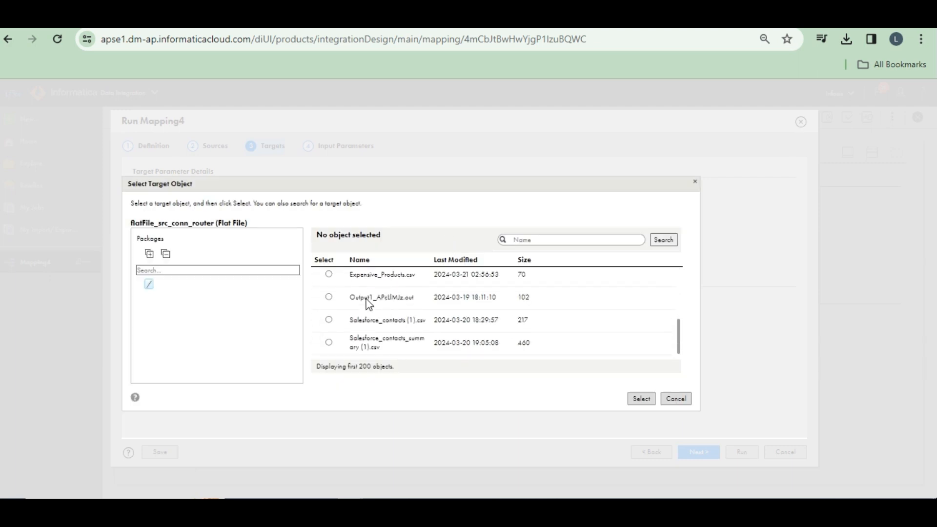
left_click(329, 274)
left_click(651, 401)
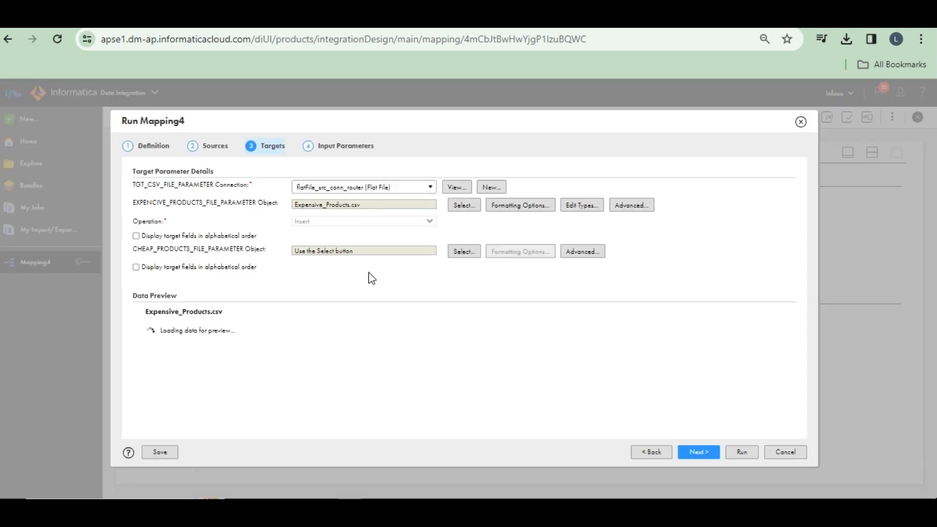
Select Cheap_Products.csv as the target object for CHEAP_PRODUCTS_FILE_PARAMETER and continue to the input parameters.
left_click(460, 253)
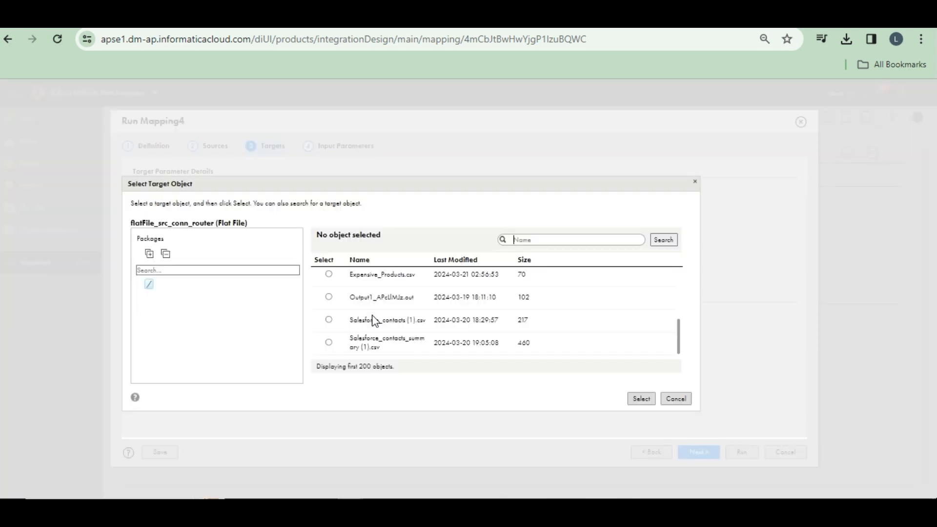
scroll(374, 321, "up", 5)
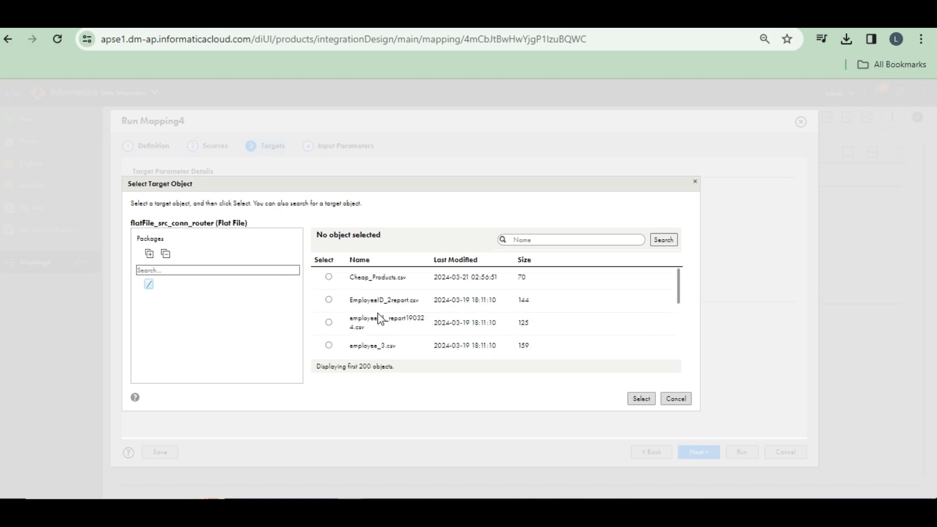
left_click(330, 277)
left_click(642, 399)
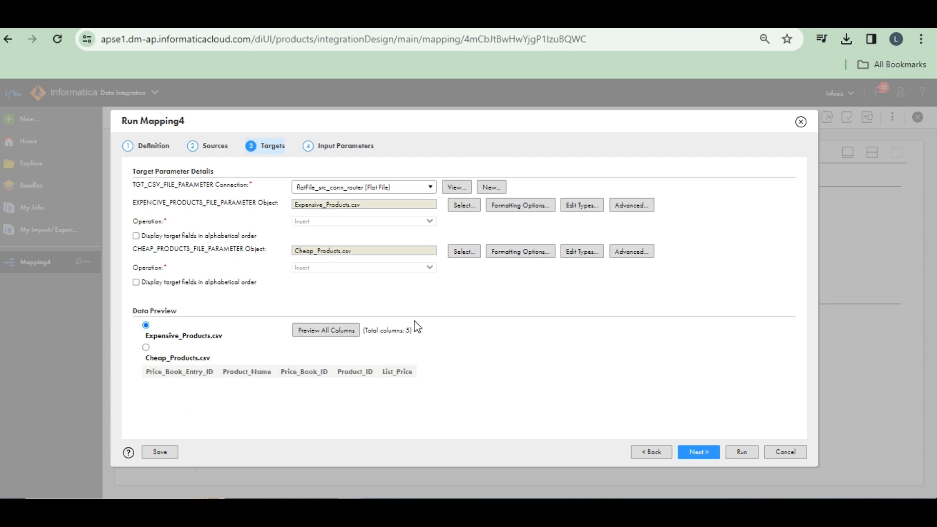
left_click(698, 452)
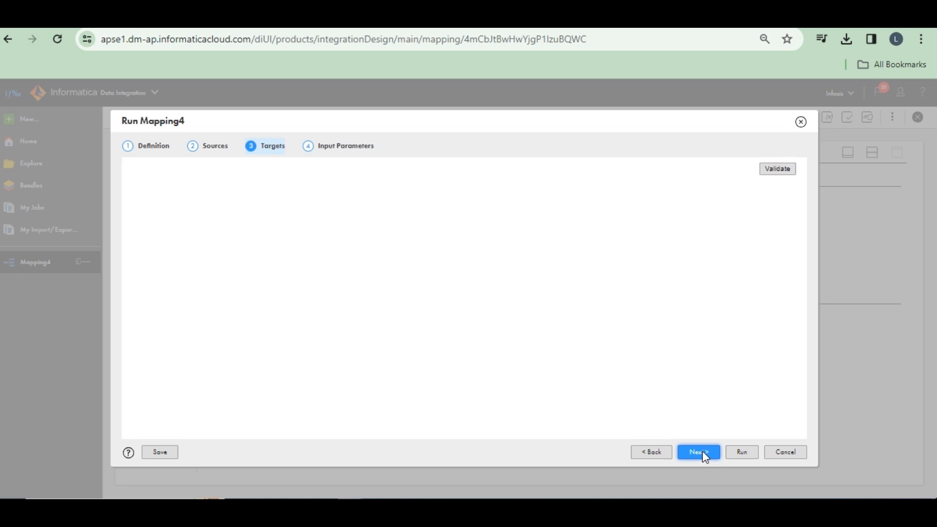
left_click(698, 452)
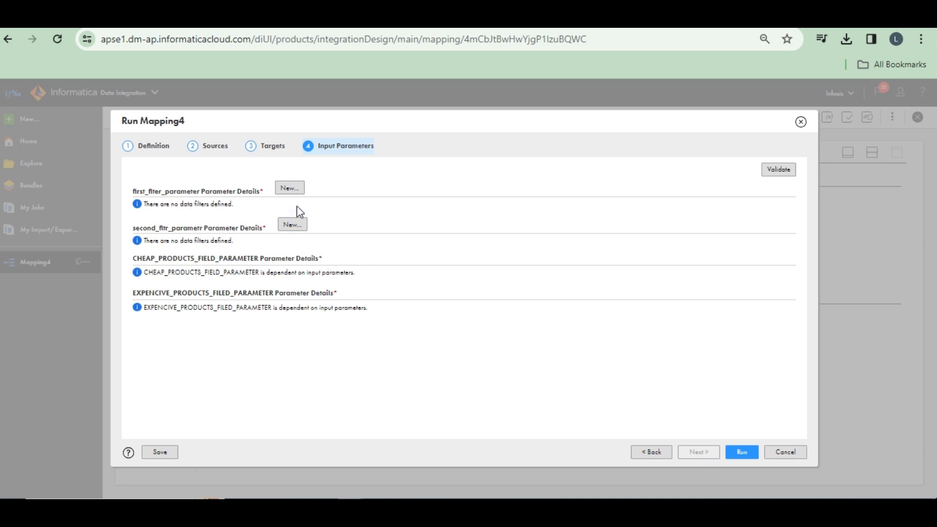
Define the first filter parameter as List Price Greater Than 70000 and validate the parameters.
left_click(287, 190)
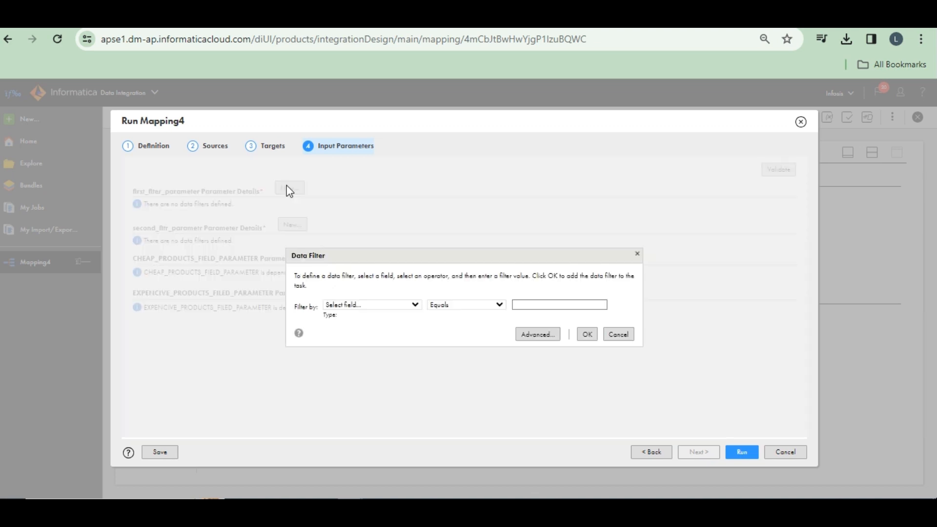
left_click(407, 306)
left_click(350, 364)
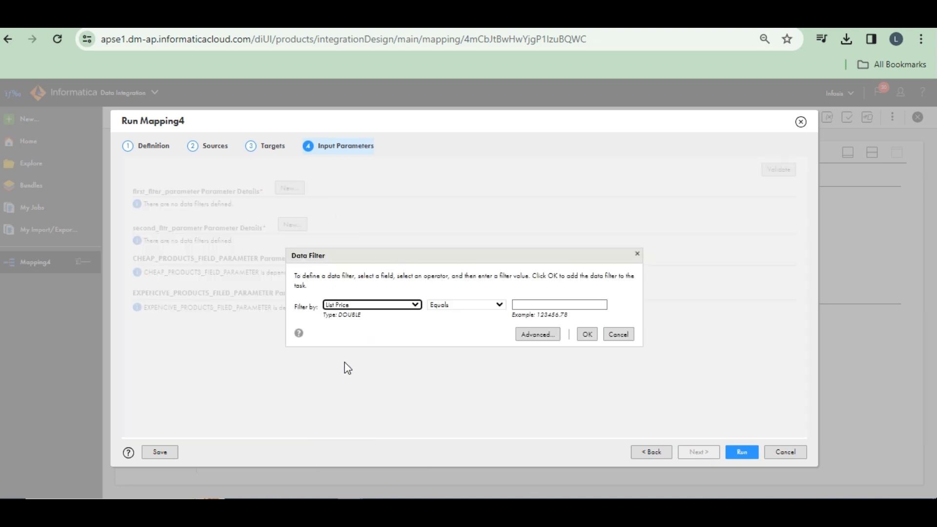
left_click(476, 305)
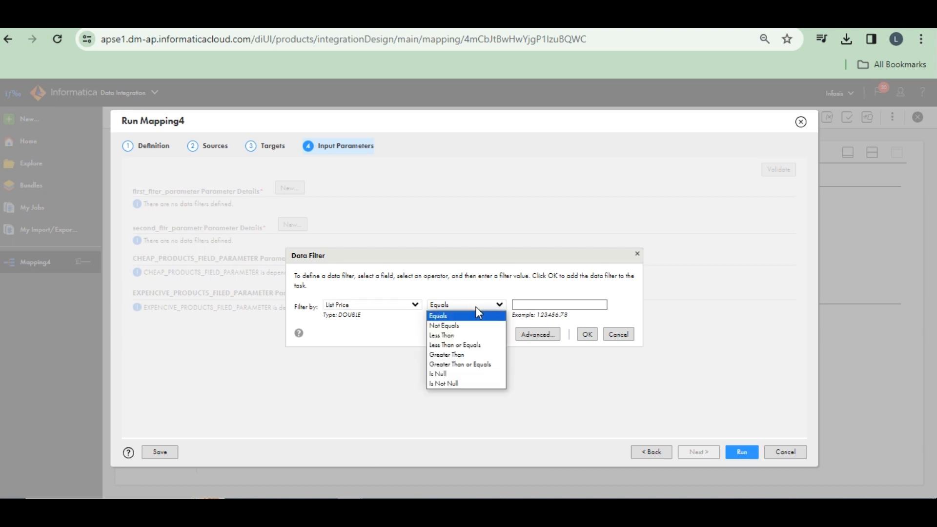
left_click(453, 354)
left_click(541, 305)
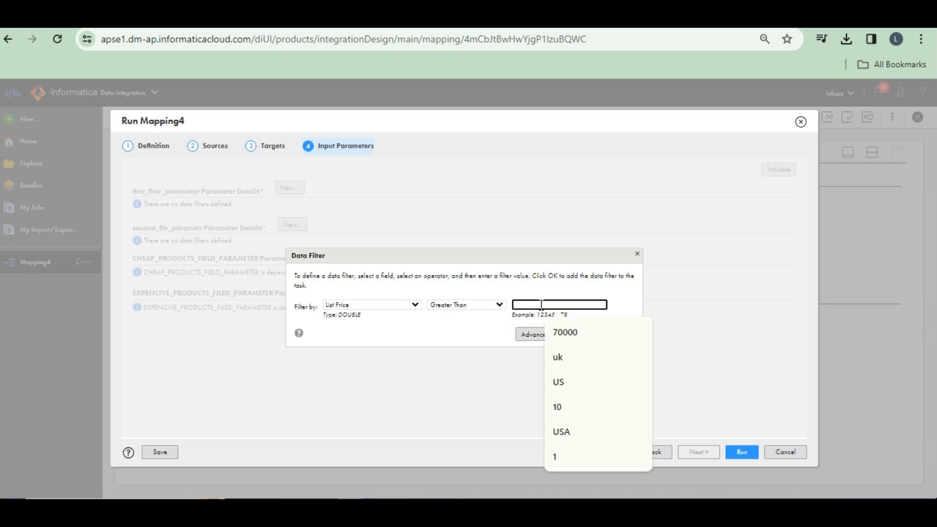
left_click(582, 326)
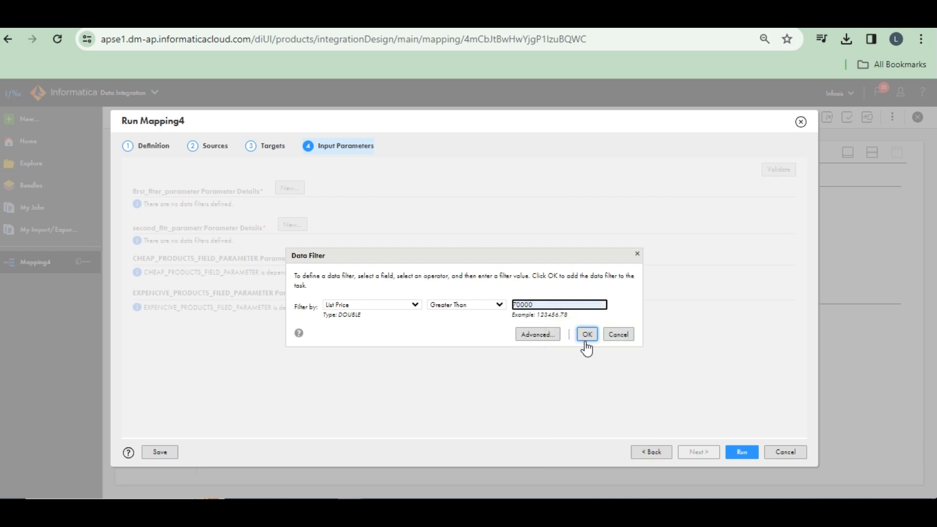
left_click(588, 335)
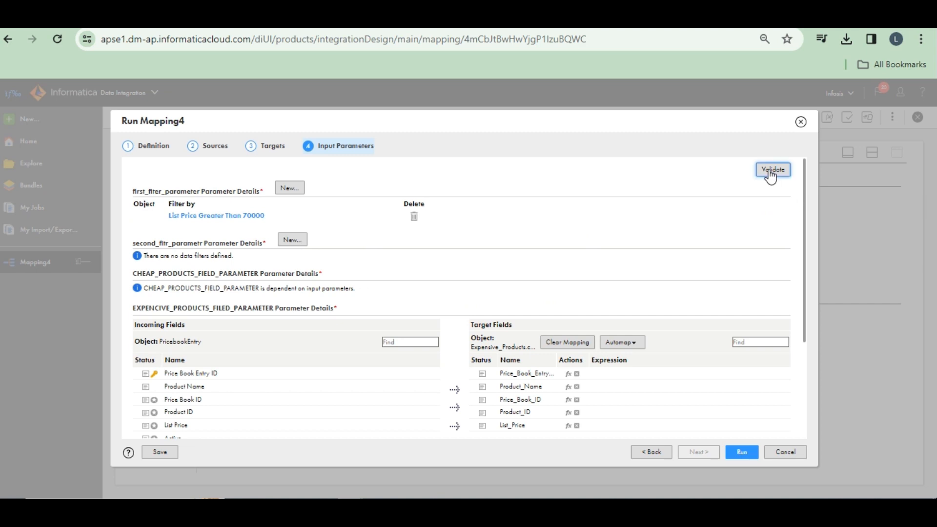
left_click(771, 170)
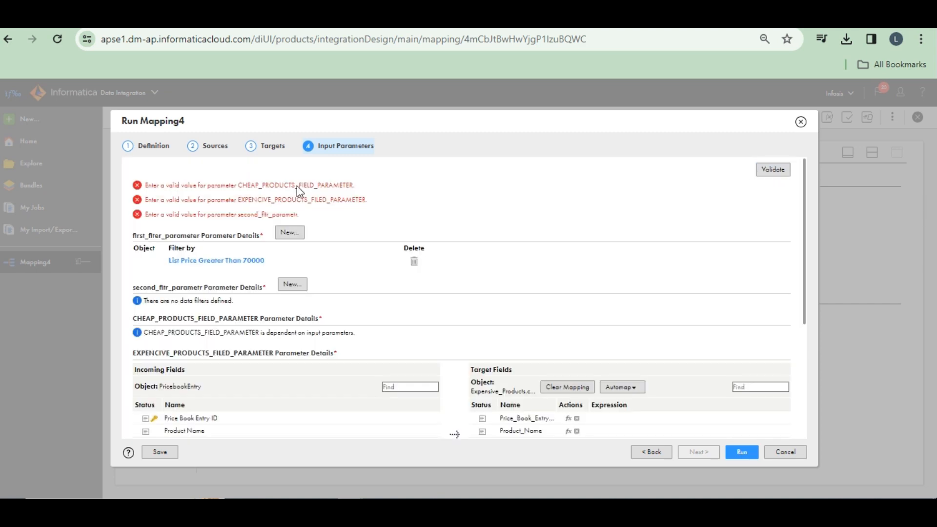
Define the second filter parameter as List Price Less Than 70000.
left_click(293, 285)
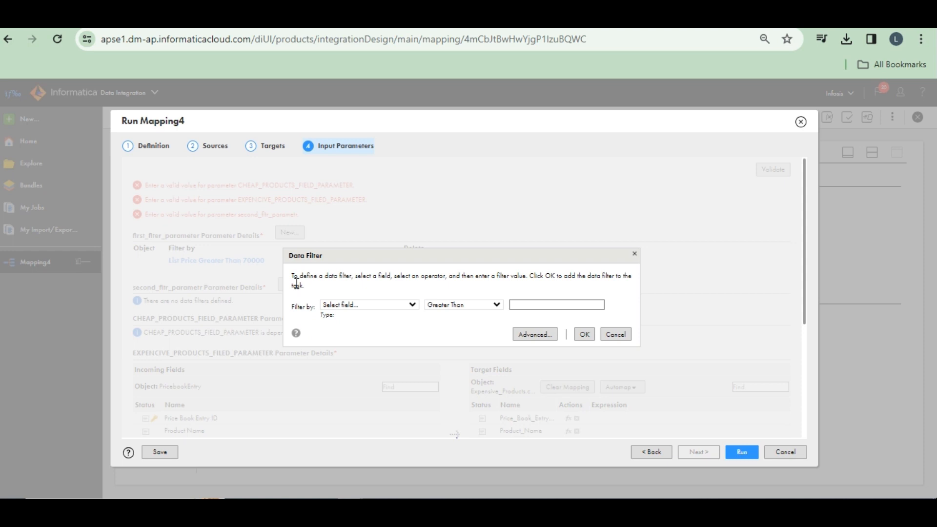
left_click(412, 305)
left_click(336, 362)
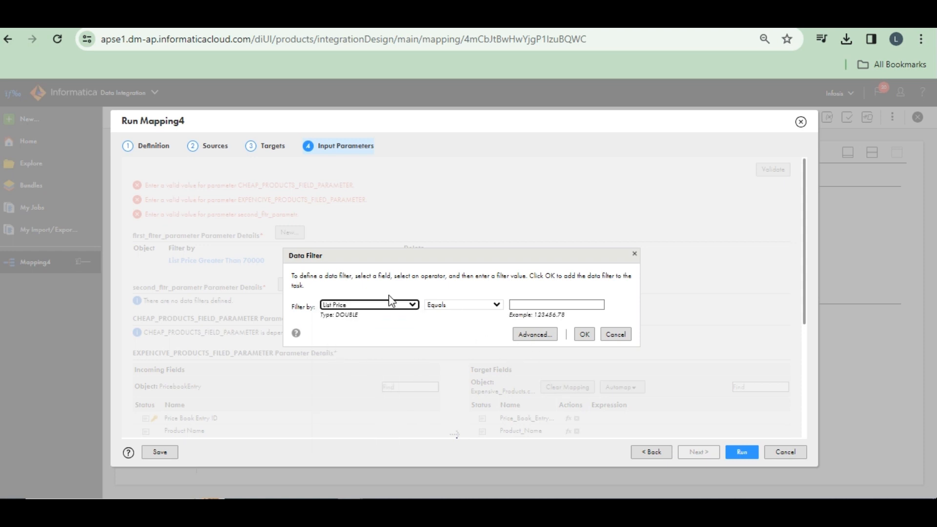
left_click(539, 301)
left_click(561, 334)
left_click(495, 306)
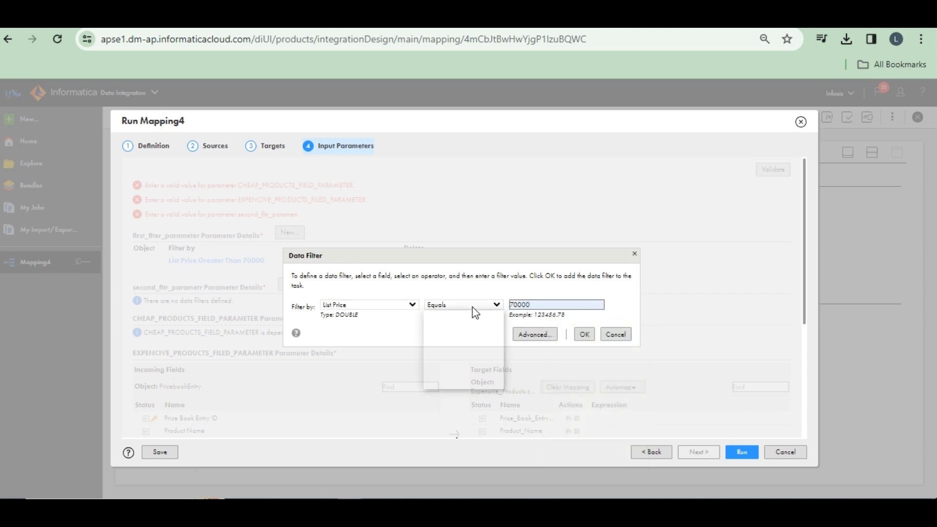
left_click(454, 340)
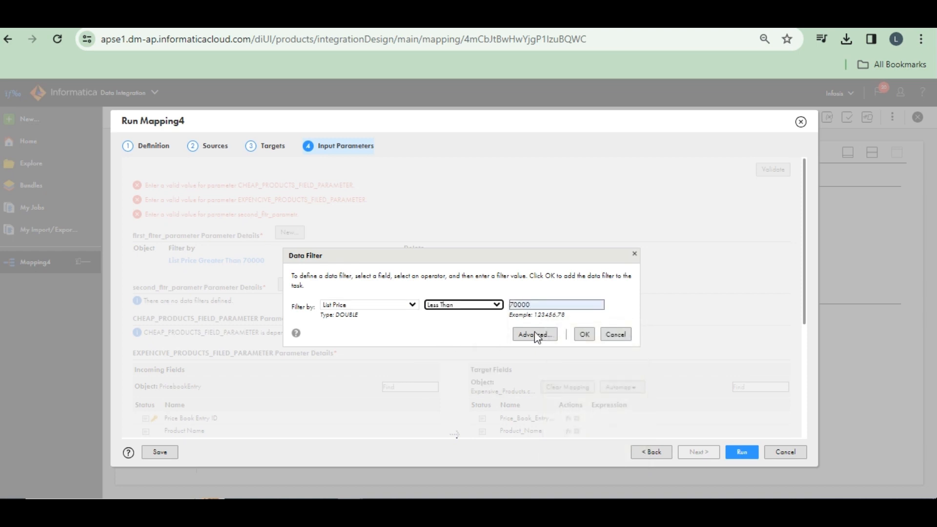
left_click(585, 335)
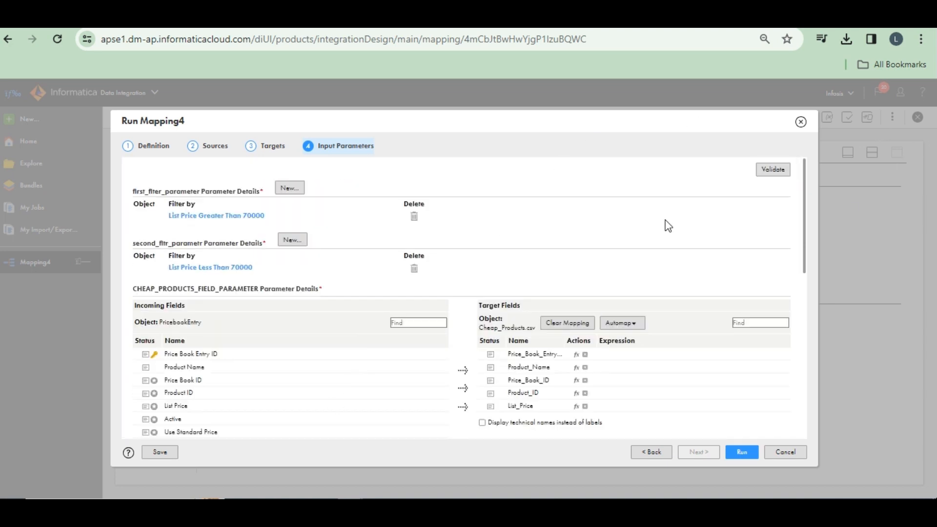
Validate the parameters again and check which ones still need a valid value.
left_click(769, 170)
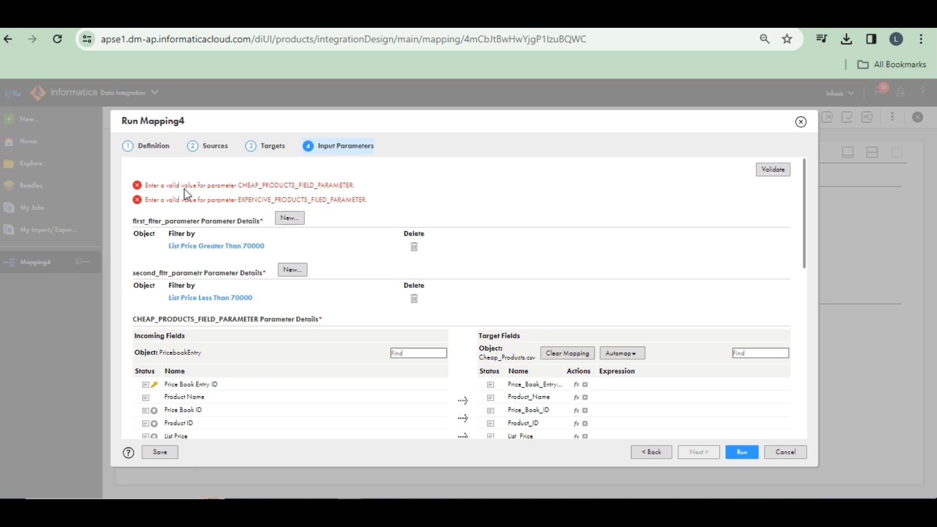
left_click_drag(157, 187, 356, 186)
scroll(345, 288, "down", 3)
scroll(318, 282, "up", 3)
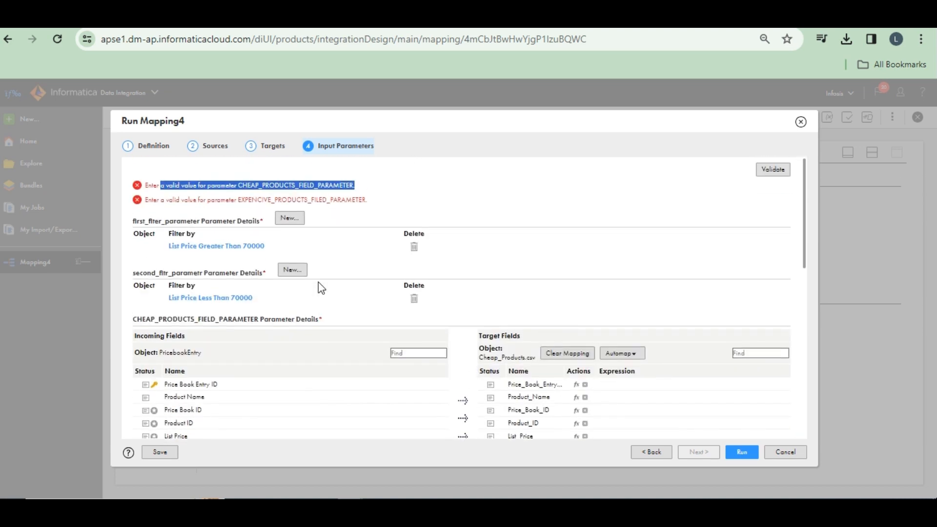
Smart-map the PricebookEntry fields to the Cheap_Products.csv target fields for CHEAP_PRODUCTS_FIELD_PARAMETER.
scroll(318, 289, "down", 3)
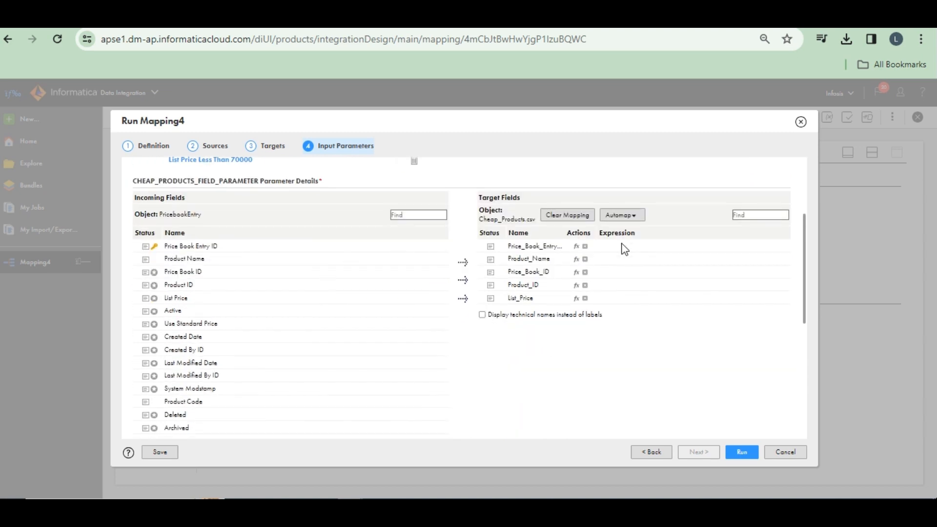
left_click(633, 216)
left_click(633, 218)
left_click(625, 244)
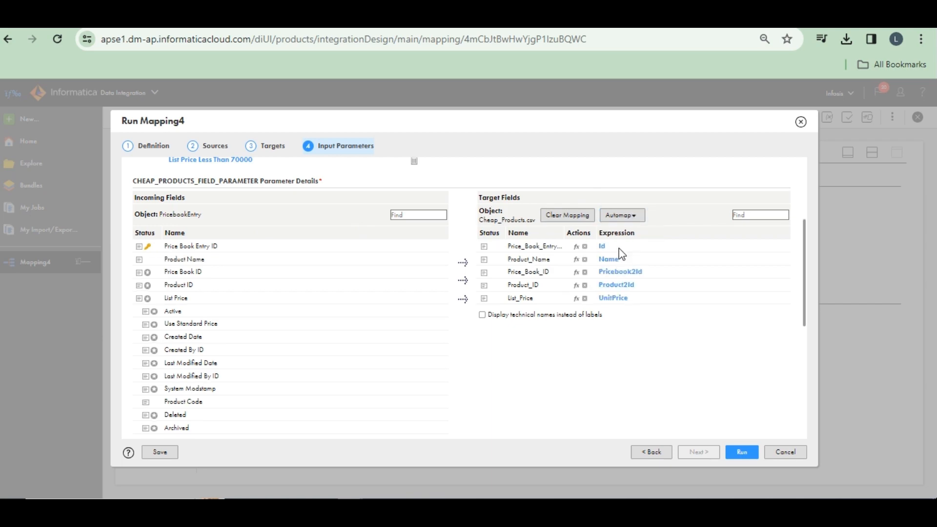
Smart-map the PricebookEntry fields to the Expensive_Products.csv target for EXPENCIVE_PRODUCTS_FILED_PARAMETER and validate all parameters.
scroll(619, 330, "down", 3)
scroll(401, 274, "up", 4)
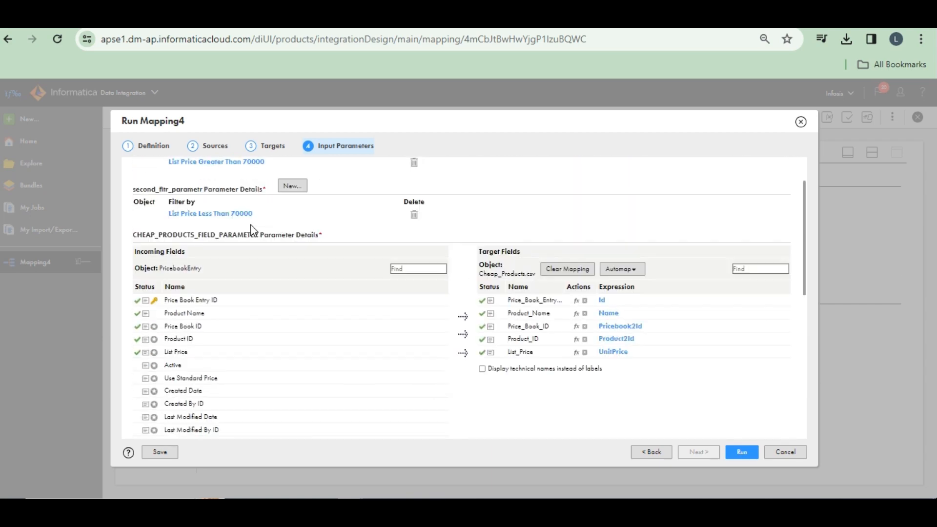
scroll(332, 266, "down", 6)
left_click(622, 199)
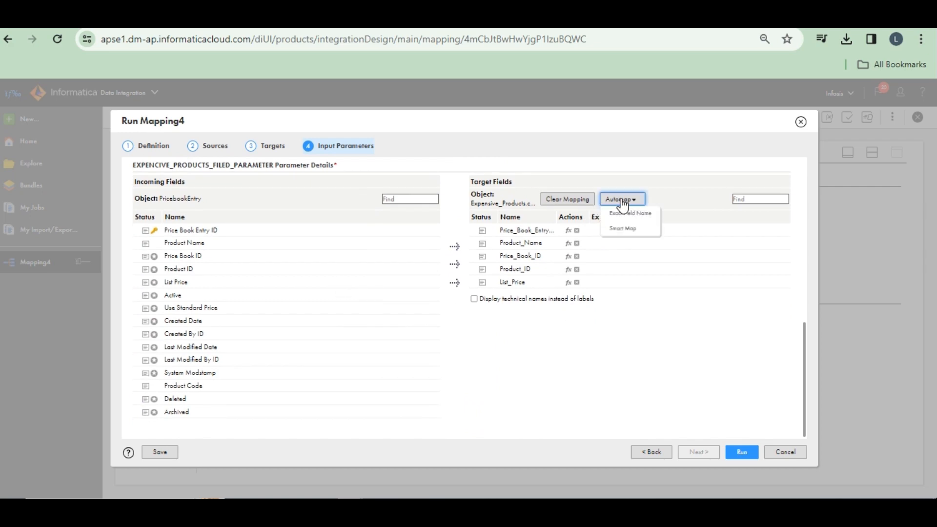
left_click(622, 200)
left_click(622, 201)
left_click(628, 230)
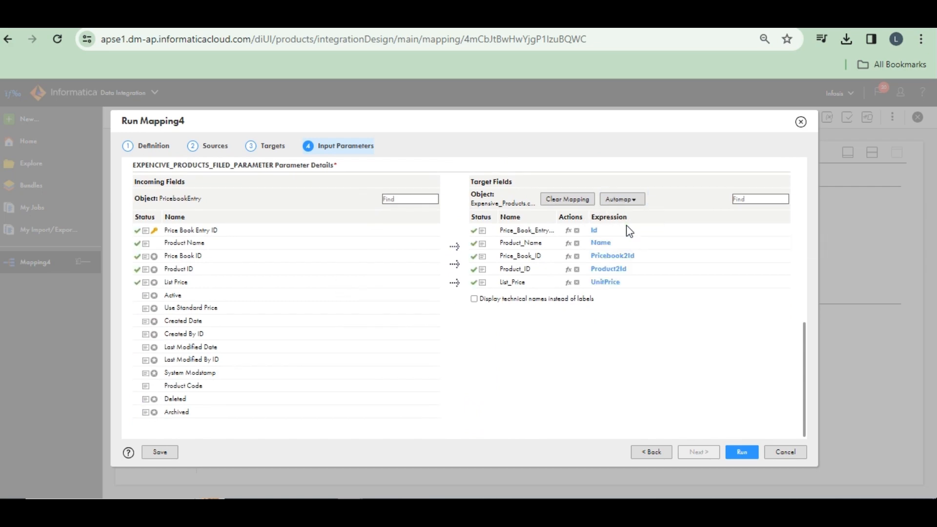
scroll(652, 268, "up", 5)
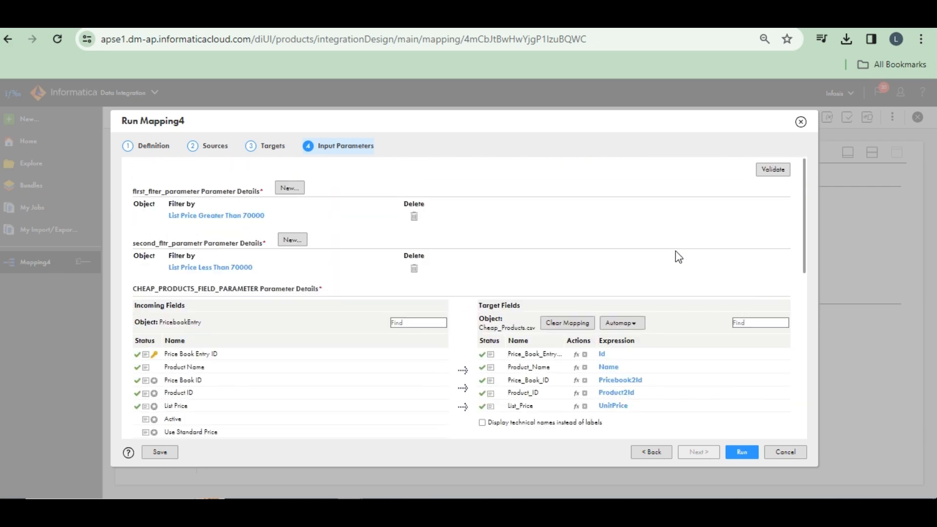
left_click(771, 172)
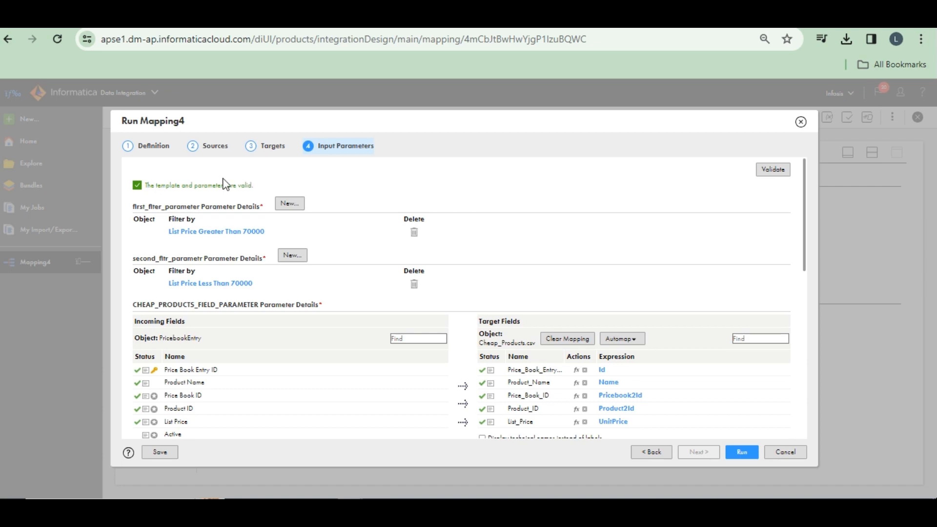
Review the filter conditions and both target field mappings in the Mapping4 input parameters.
scroll(313, 209, "down", 3)
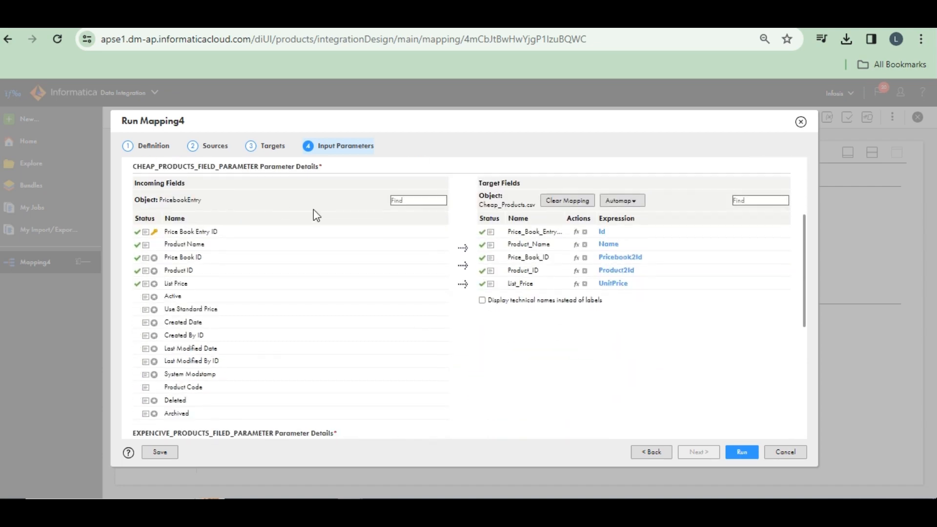
scroll(382, 291, "up", 3)
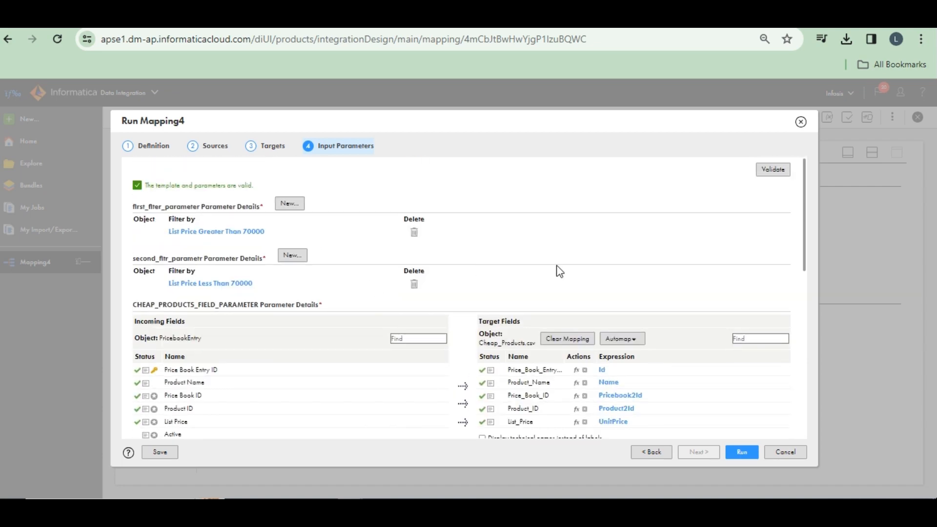
scroll(660, 389, "down", 4)
scroll(687, 307, "down", 3)
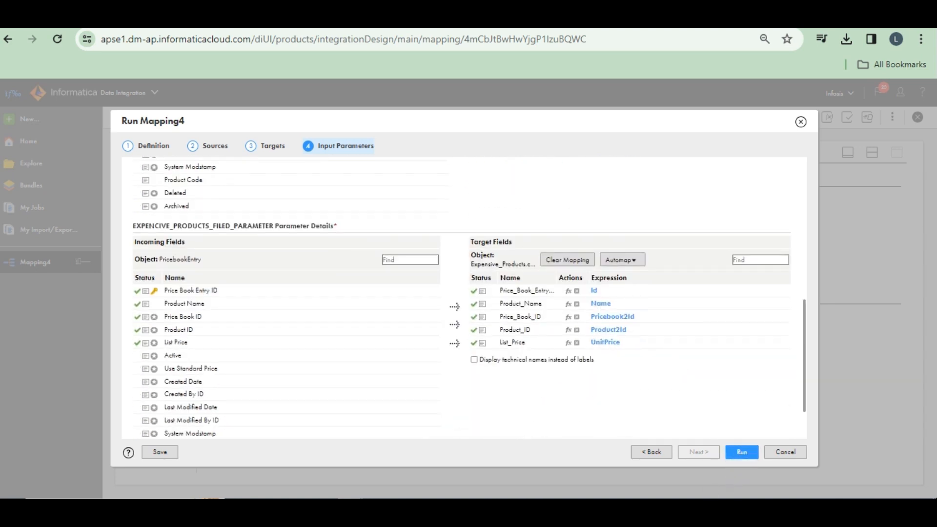
Switch to Excel and close Cheap_Products.csv without saving its changes.
mouse_move(657, 508)
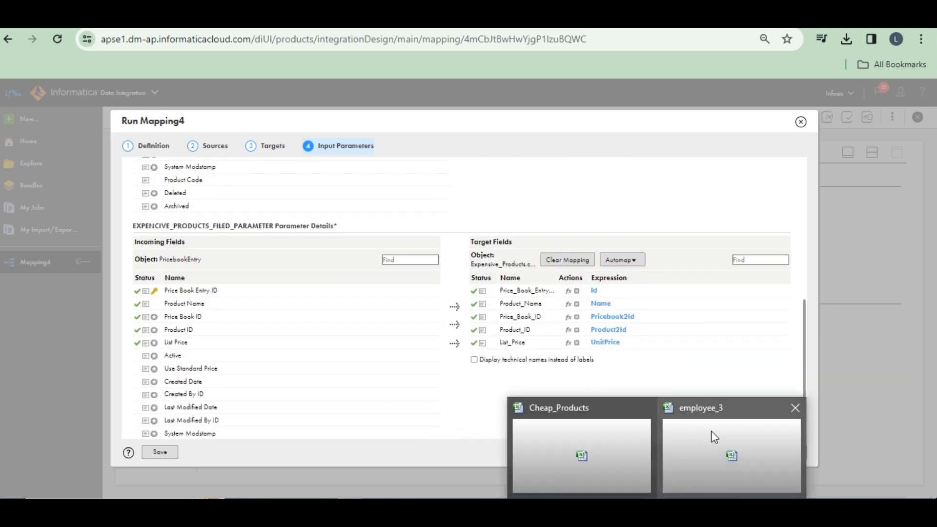
left_click(642, 408)
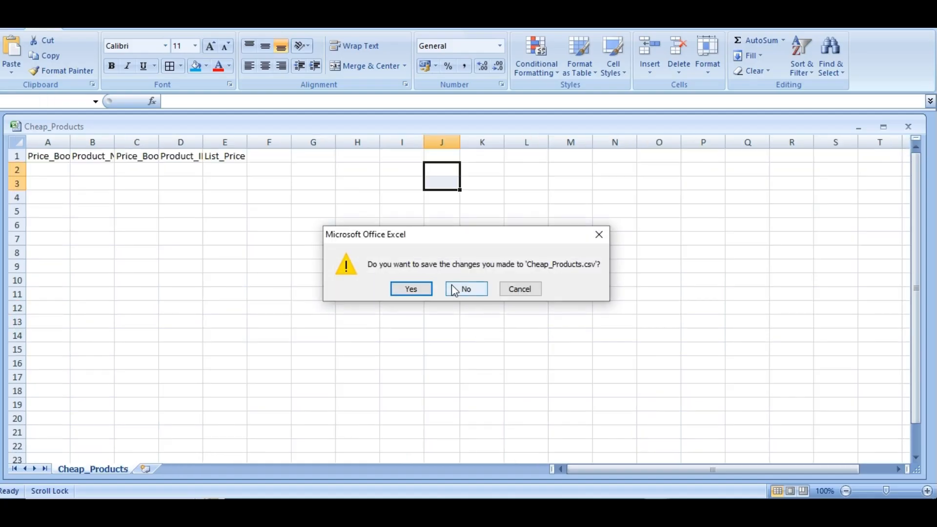
left_click(452, 288)
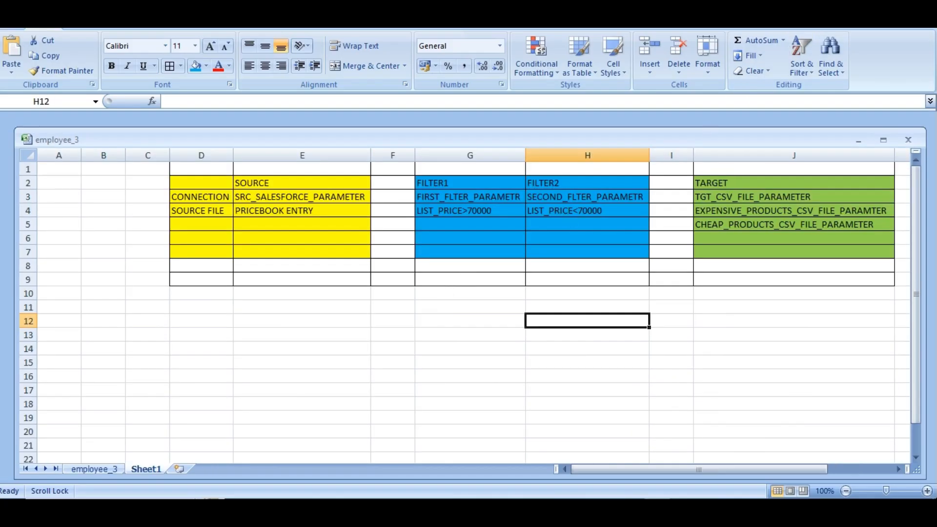
Inspect the Expensive_Products and Cheap_Products files from the SrcFile_1 folder before the run, closing each one after viewing.
left_click(657, 508)
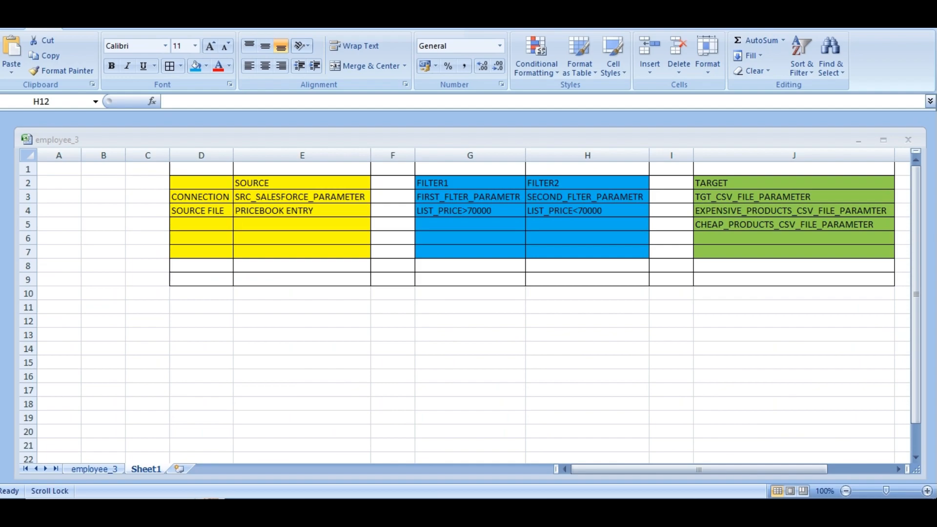
left_click(299, 508)
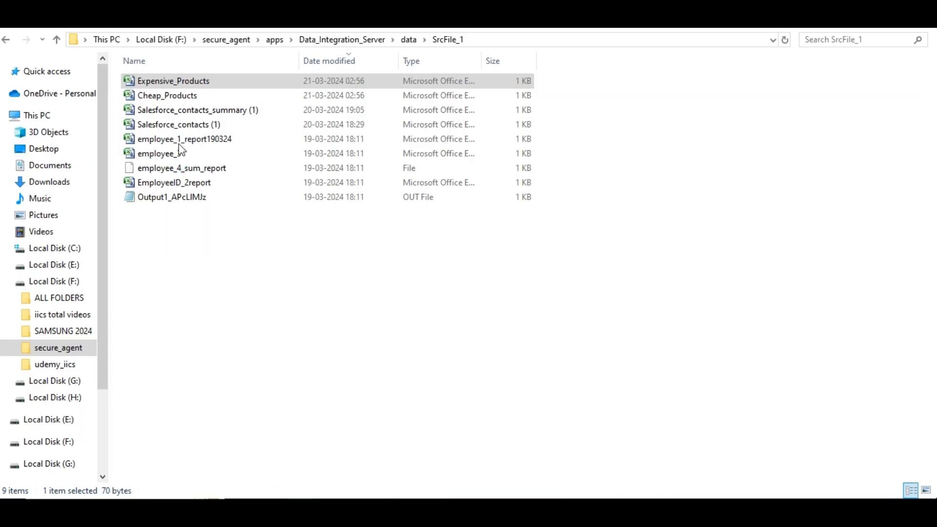
key("alt+Tab")
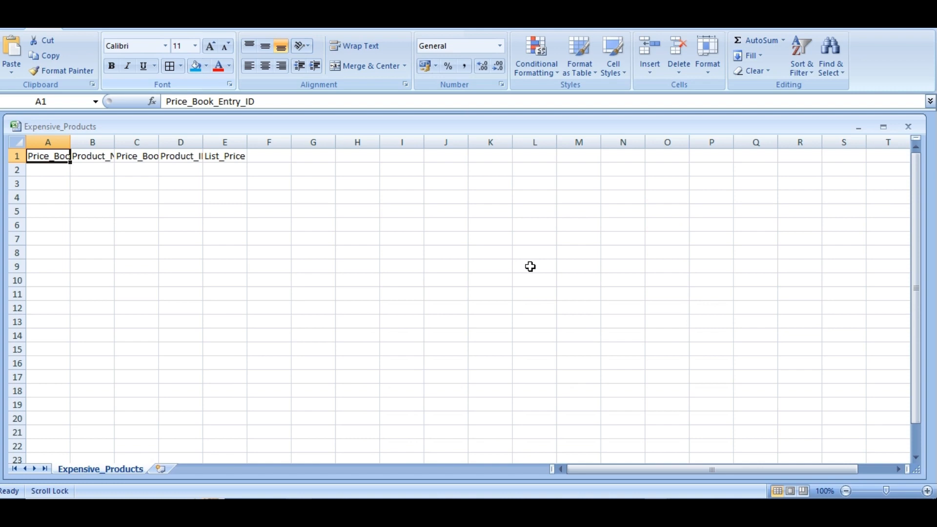
left_click(924, 5)
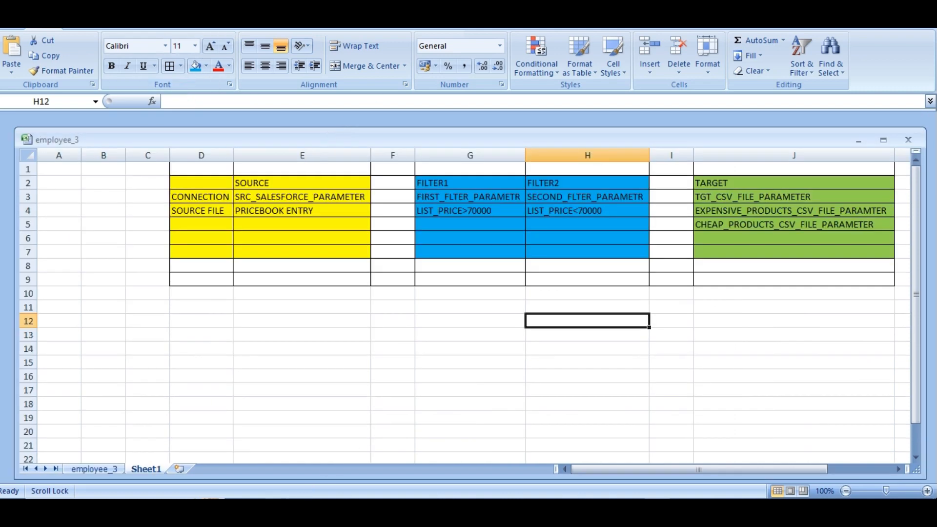
key("alt+Tab")
left_click(187, 98)
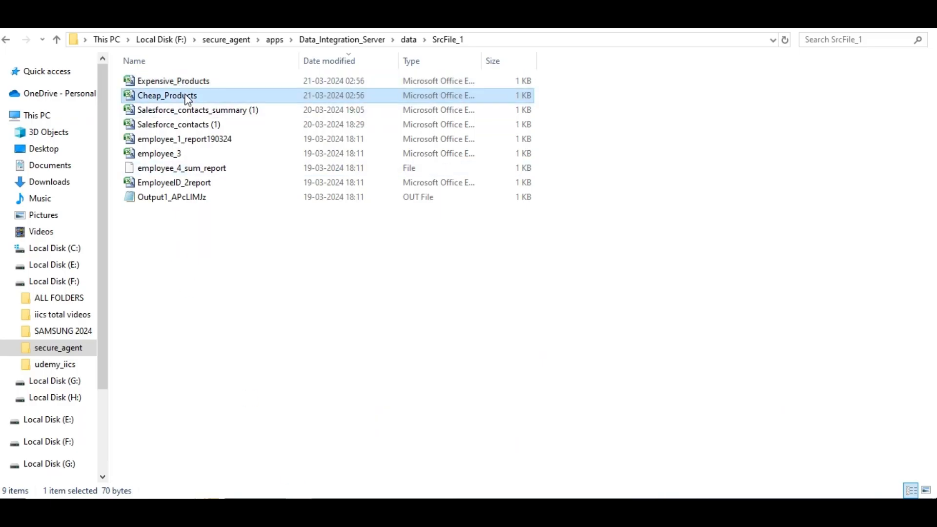
double_click(187, 98)
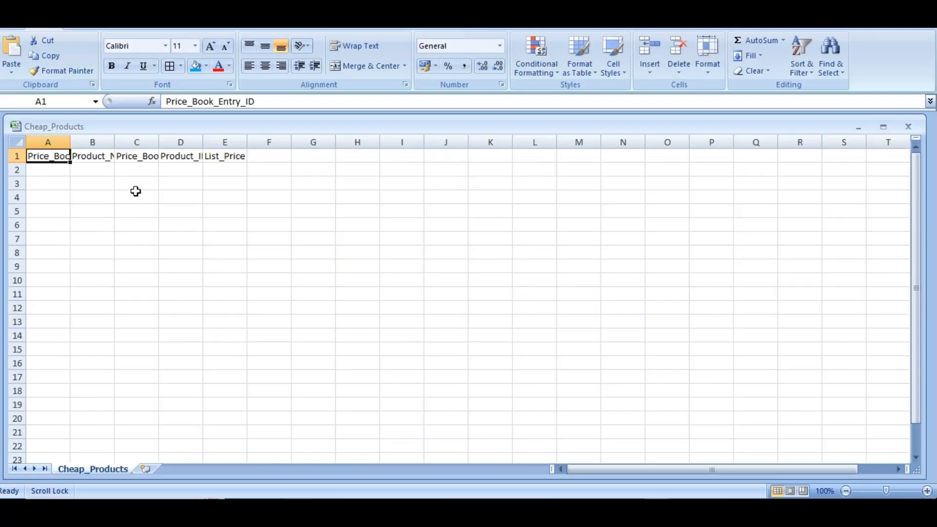
key("ctrl+w")
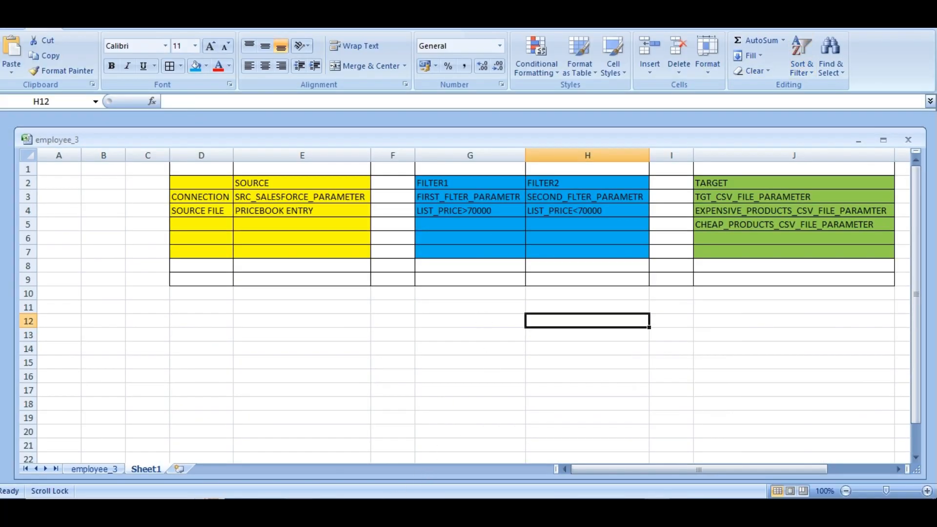
Return to Informatica in the browser and run Mapping4 with the validated input parameters.
left_click(349, 508)
left_click(317, 481)
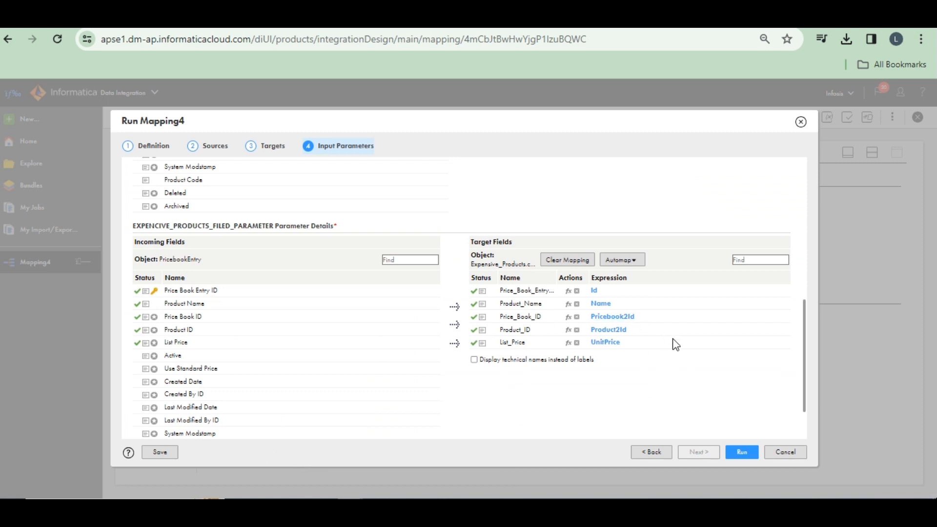
scroll(743, 435, "down", 1)
scroll(711, 382, "up", 2)
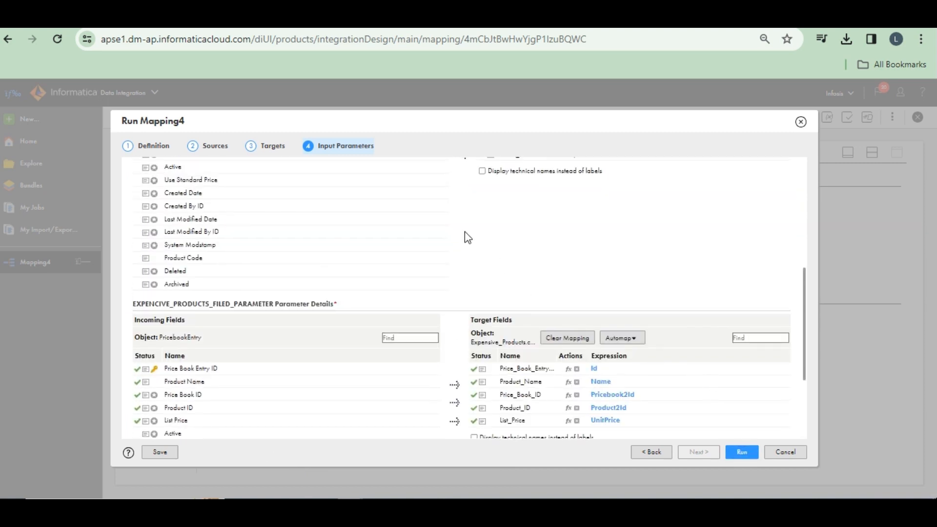
scroll(613, 395, "down", 2)
left_click(740, 452)
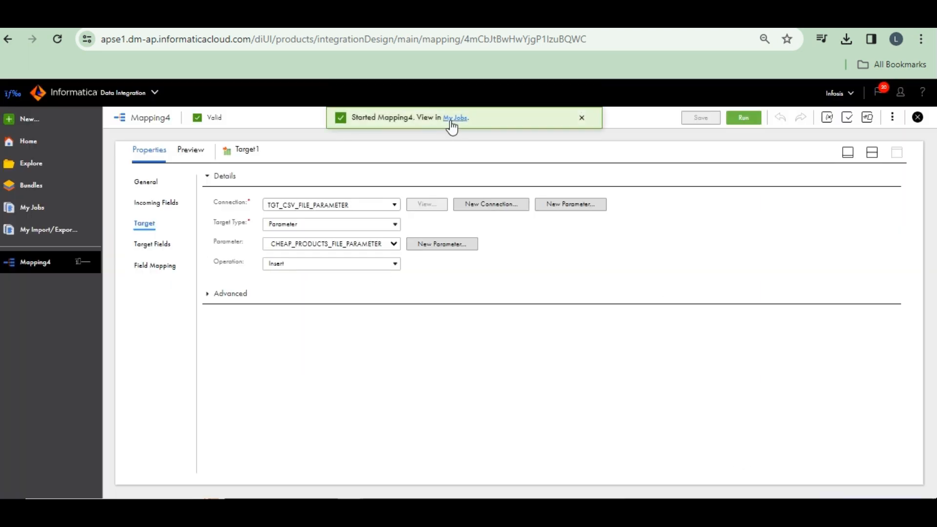
Open the job list for Mapping4 and refresh it repeatedly until the run finishes.
left_click(453, 118)
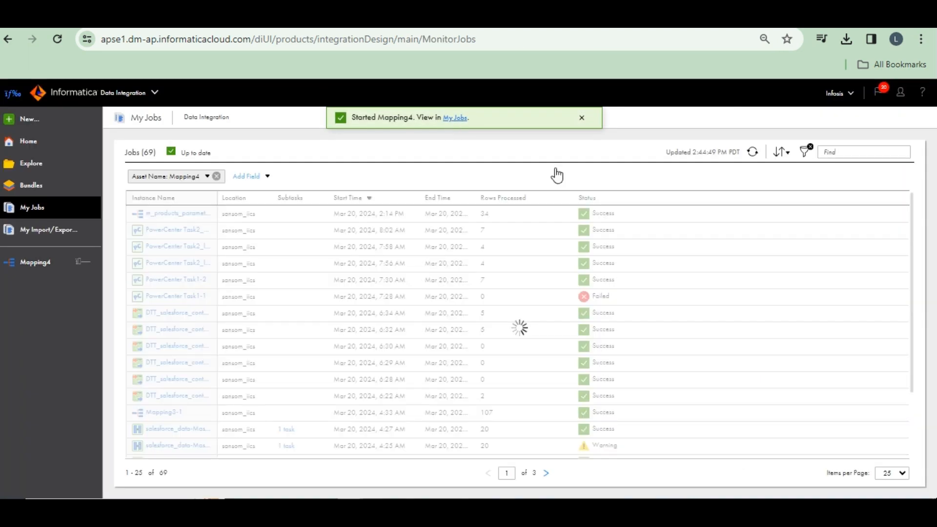
left_click(753, 152)
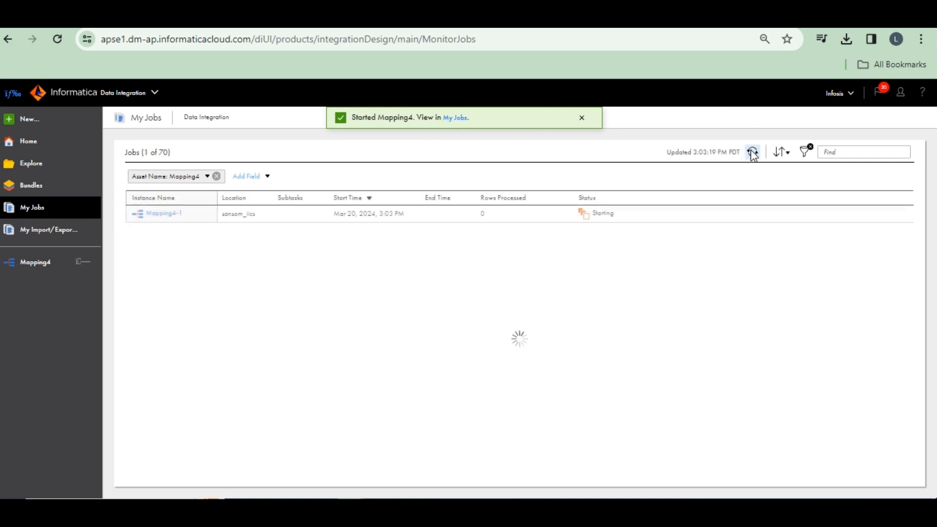
left_click(752, 151)
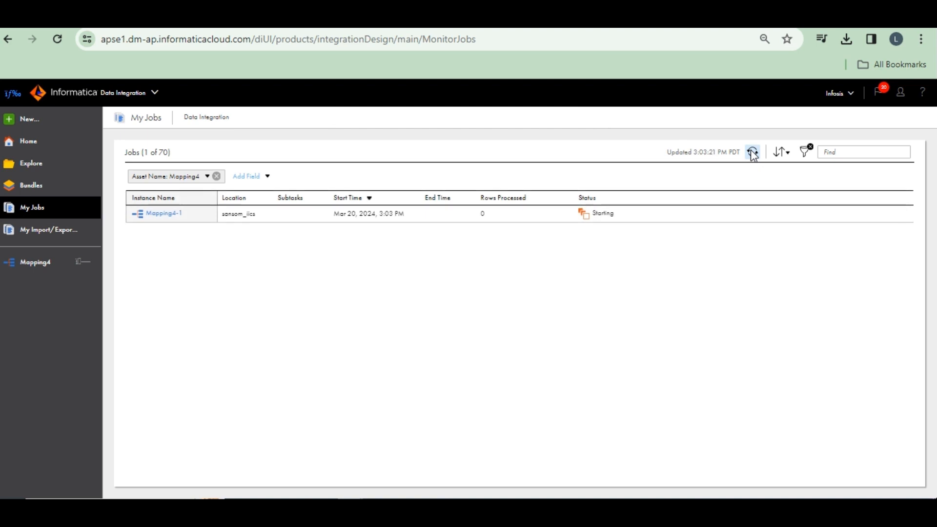
left_click(753, 151)
left_click(749, 155)
left_click(751, 153)
left_click(755, 154)
left_click(754, 155)
left_click(754, 155)
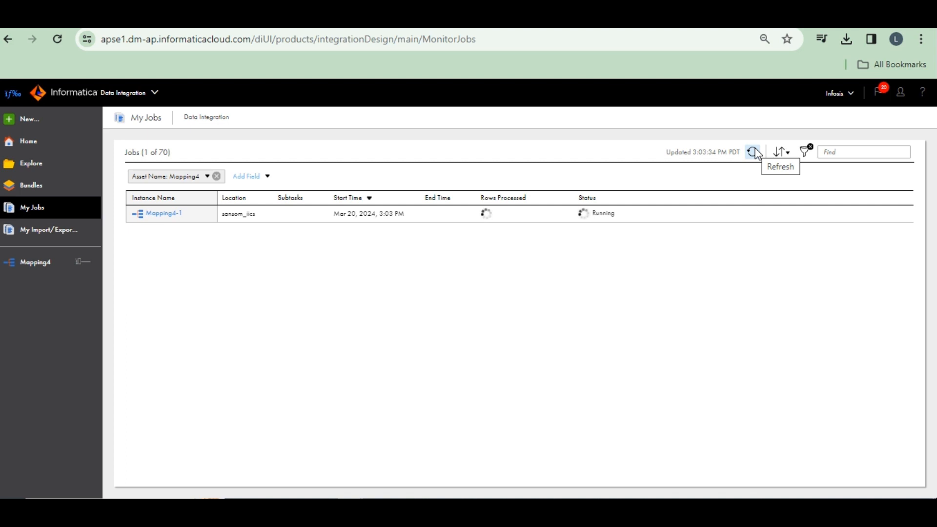
left_click(754, 155)
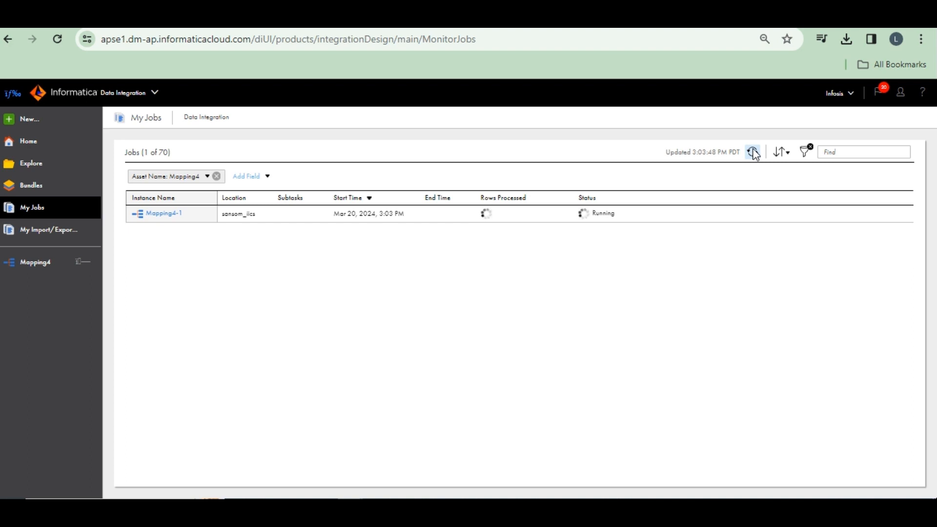
left_click(755, 155)
left_click(753, 151)
left_click(754, 155)
left_click(754, 155)
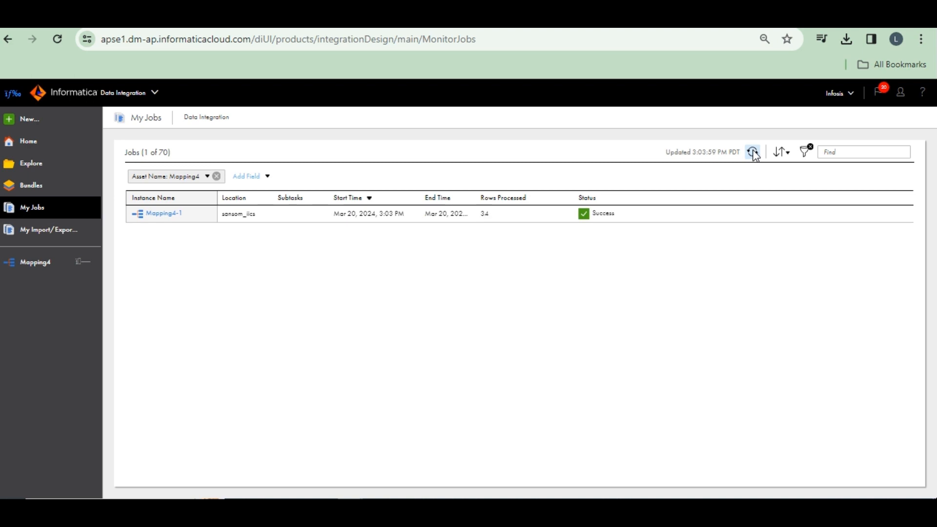
left_click(753, 154)
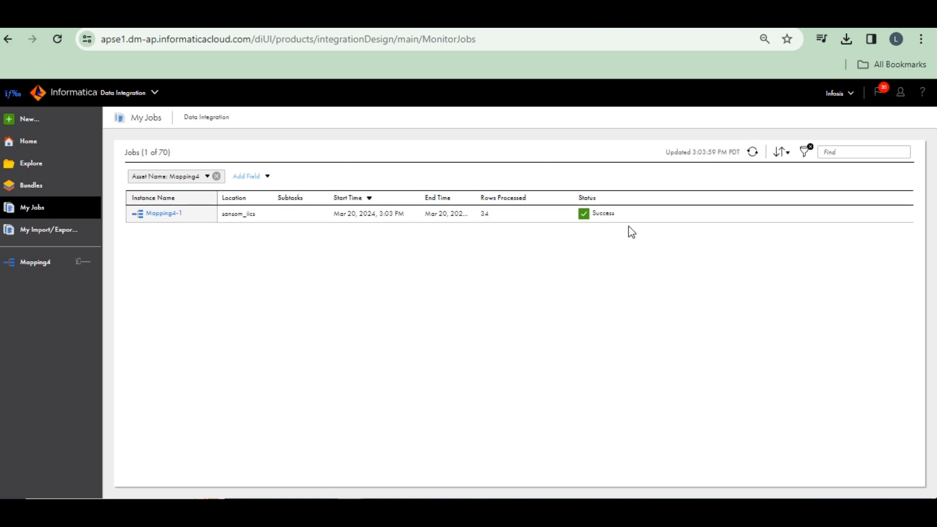
Open the Mapping4-1 job details and check the success rows for the source and both CSV targets.
left_click(164, 215)
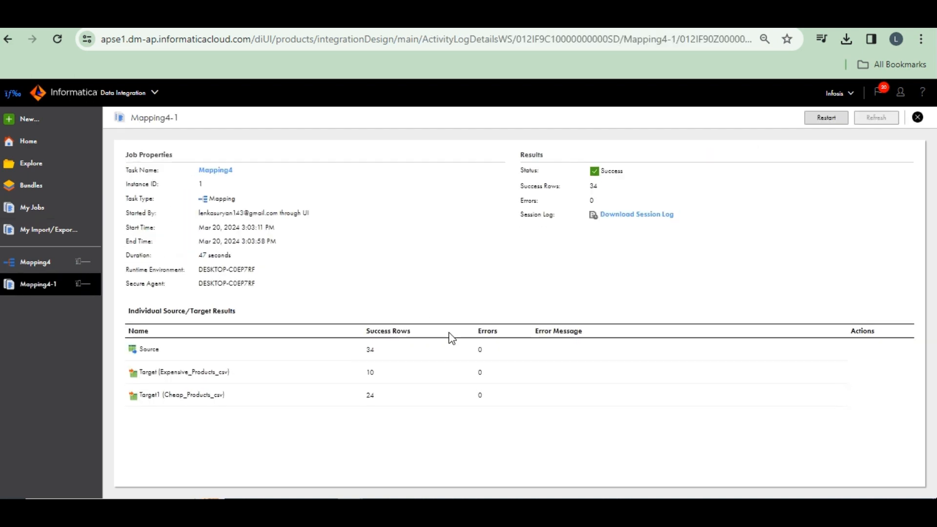
double_click(369, 372)
left_click_drag(231, 372, 156, 373)
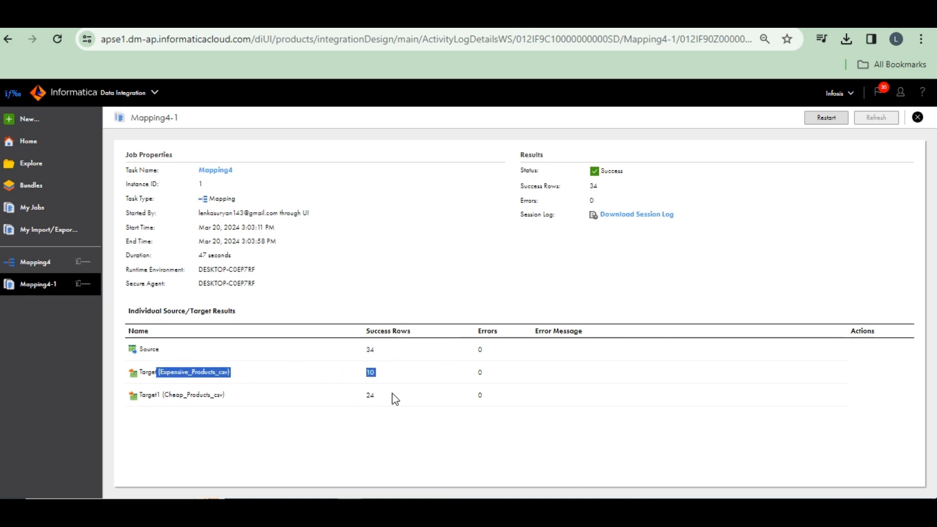
double_click(370, 395)
double_click(371, 350)
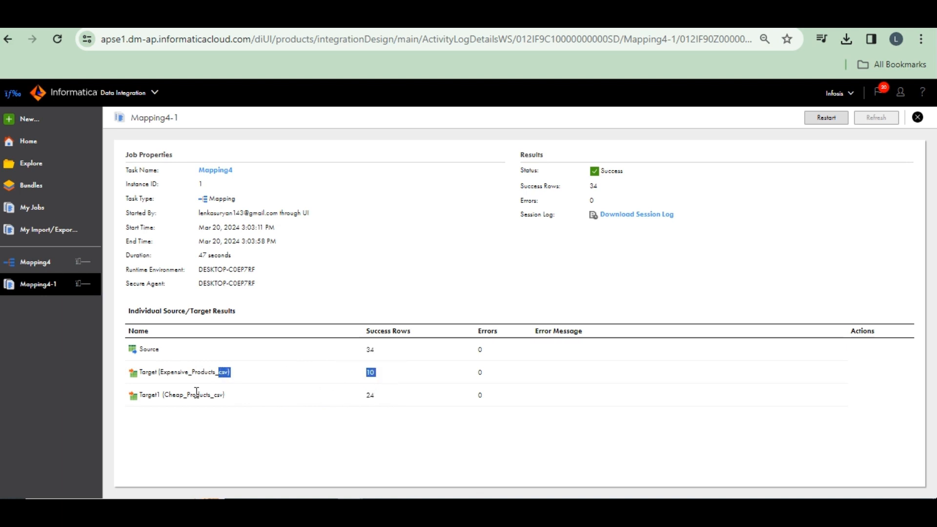
left_click(403, 396)
left_click_drag(403, 397, 265, 397)
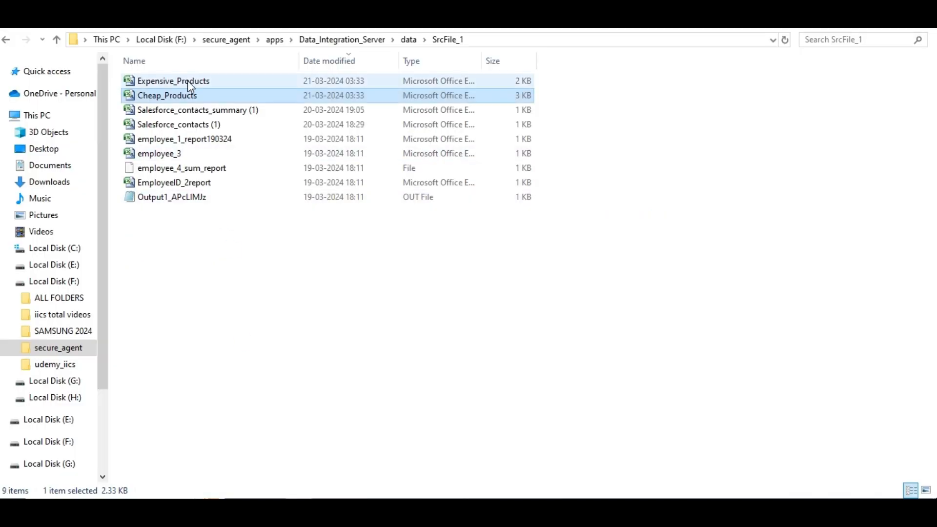
Open the Expensive_Products and Cheap_Products output files from SrcFile_1 and check their List_Price values.
left_click(188, 81)
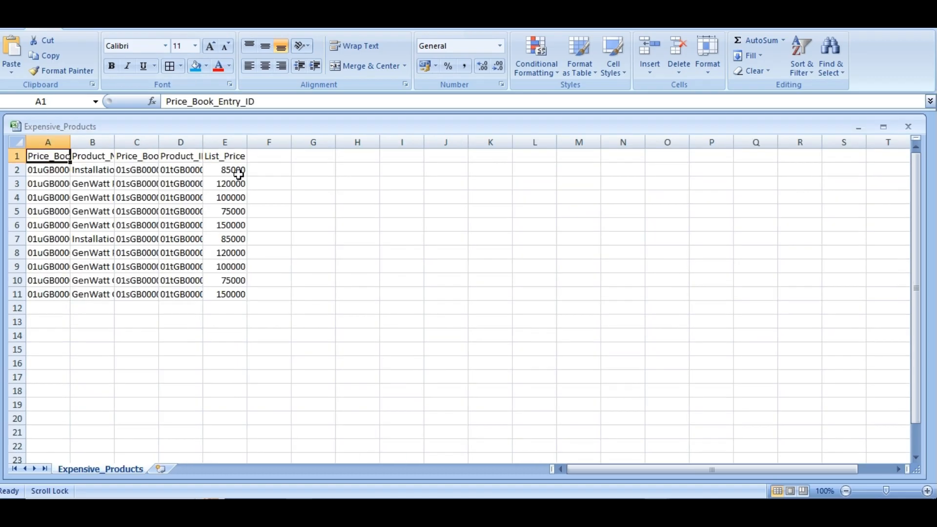
left_click_drag(236, 171, 414, 227)
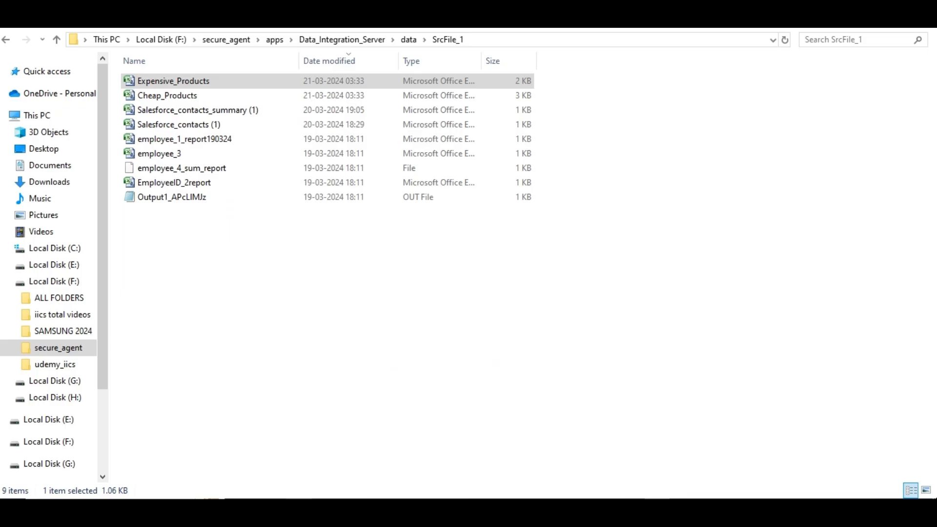
left_click(178, 96)
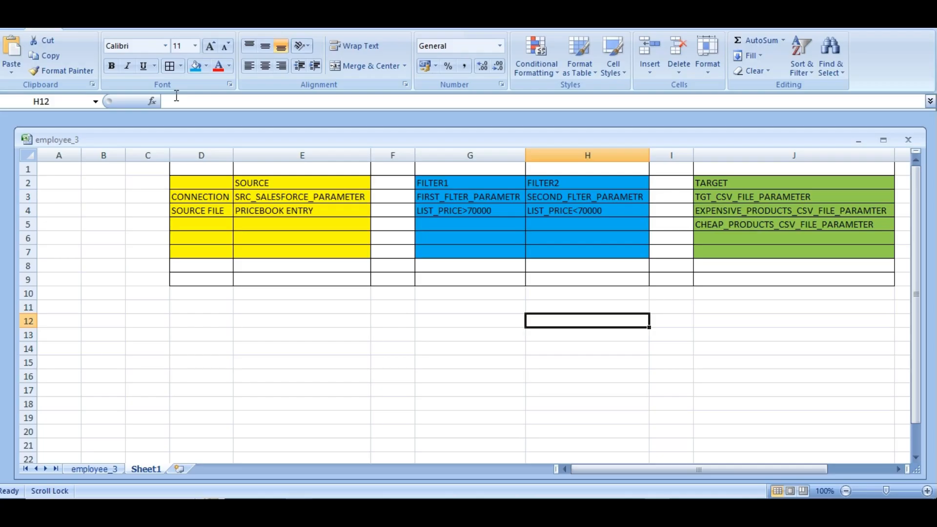
left_click_drag(236, 168, 290, 434)
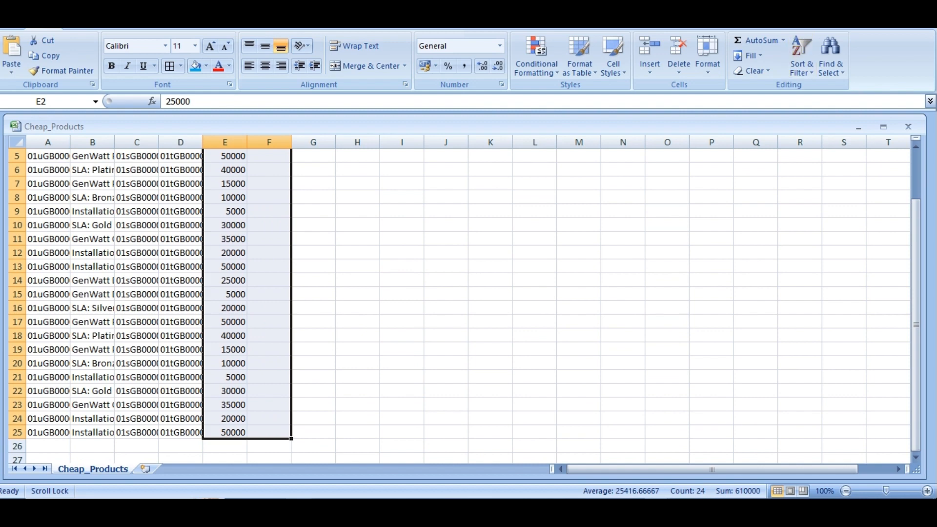
scroll(244, 390, "up", 2)
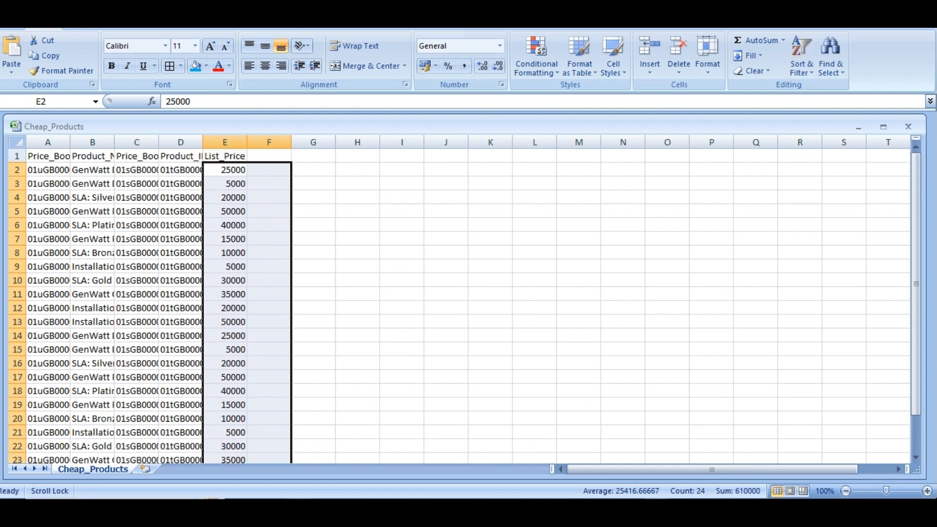
Switch back to Informatica in the browser and reopen Mapping4 in the mapping designer.
key("alt+Tab")
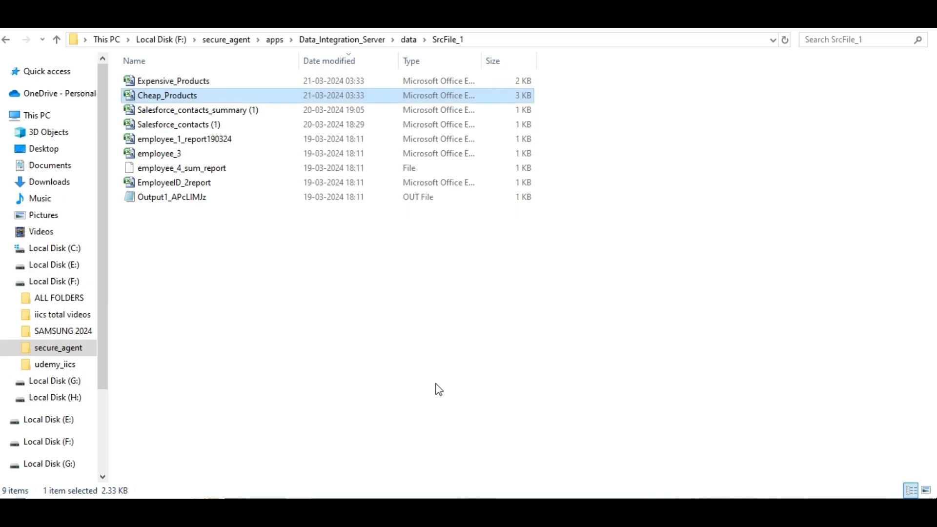
left_click(300, 464)
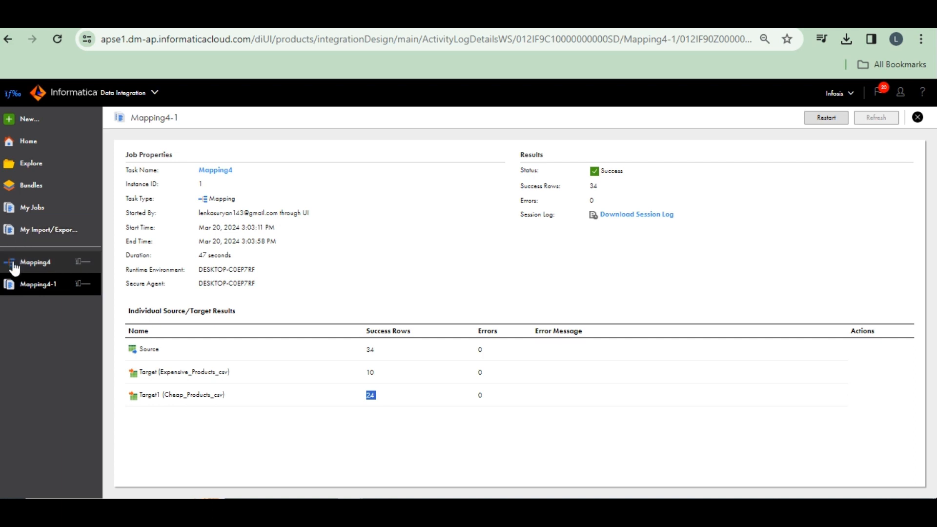
left_click(38, 267)
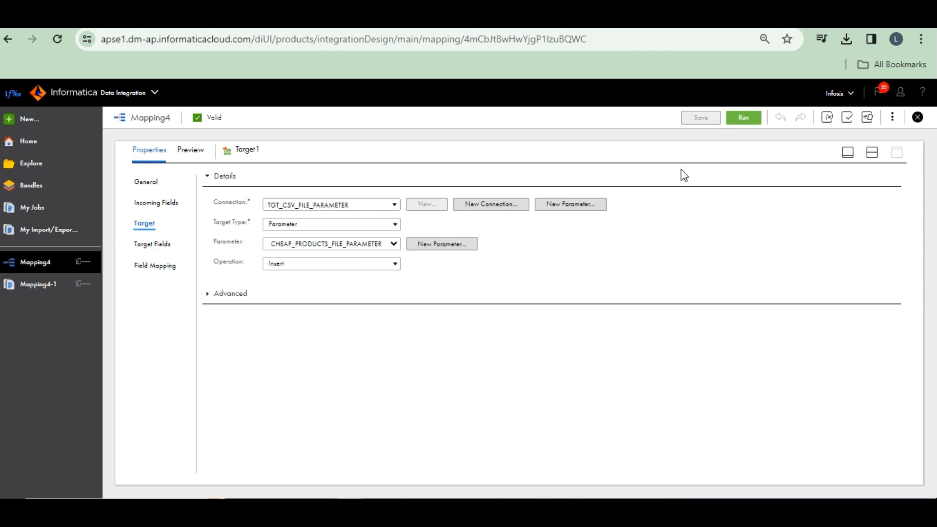
Open the Mapping4 run wizard, examine its source parameter settings, and try to open the target and input parameter pages.
left_click(745, 119)
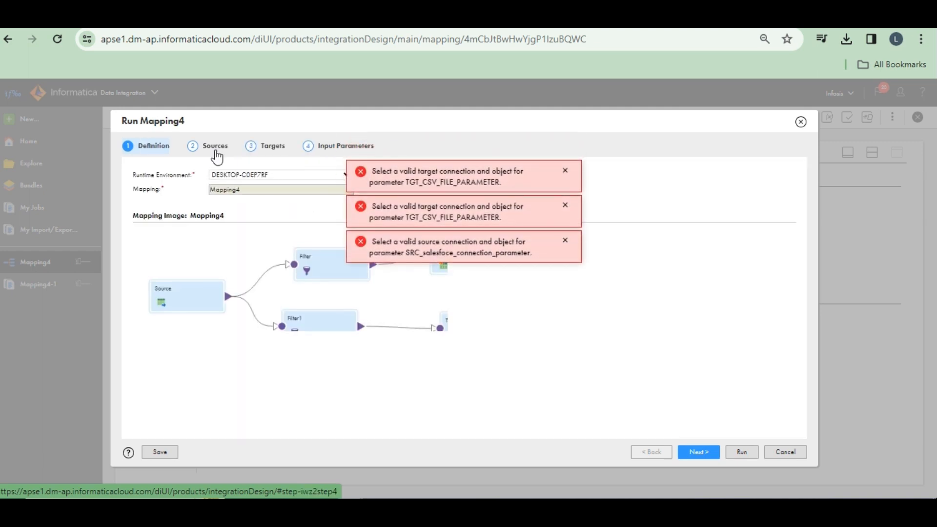
left_click(199, 148)
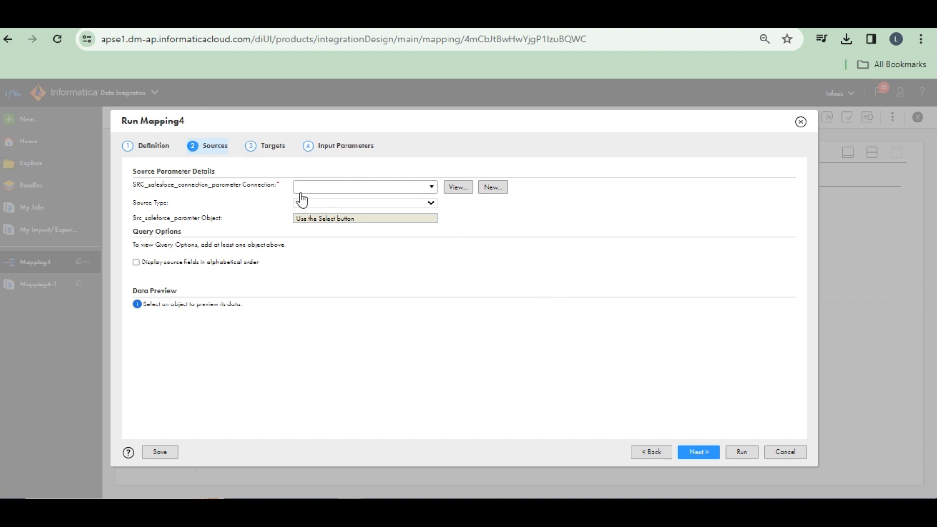
left_click(429, 203)
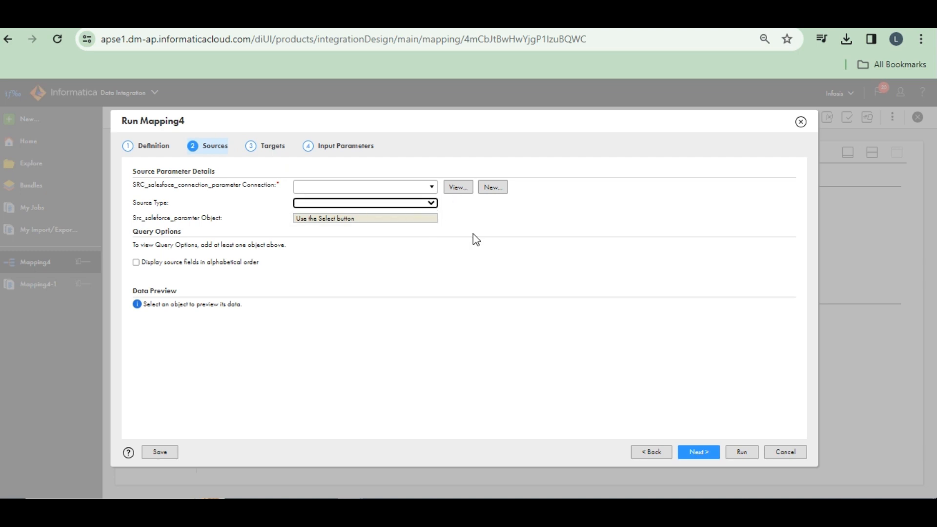
left_click(257, 152)
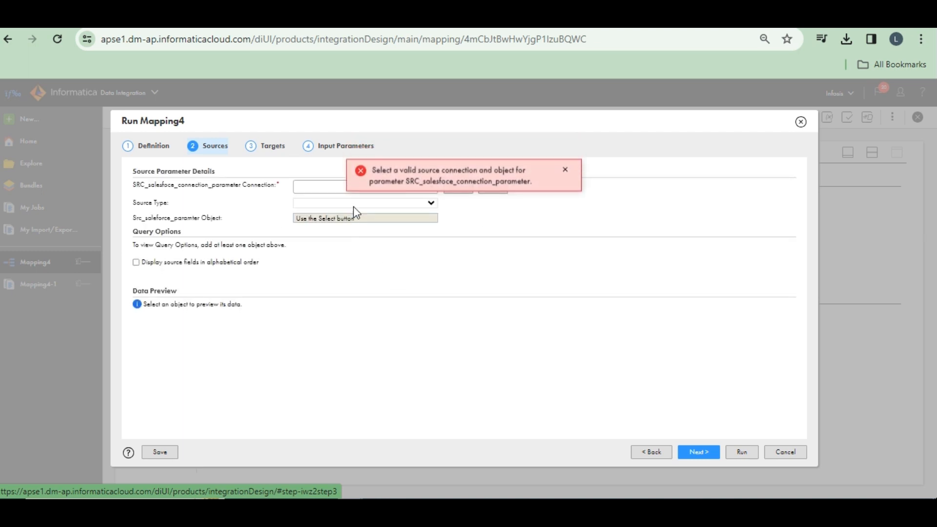
left_click(311, 146)
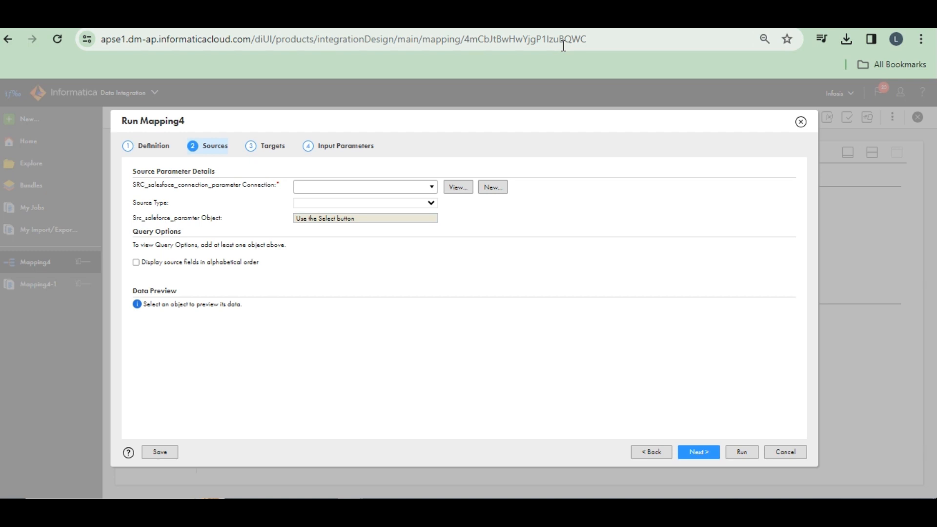
Switch to the Word document and view its section on input parameterization in IICS.
mouse_move(554, 509)
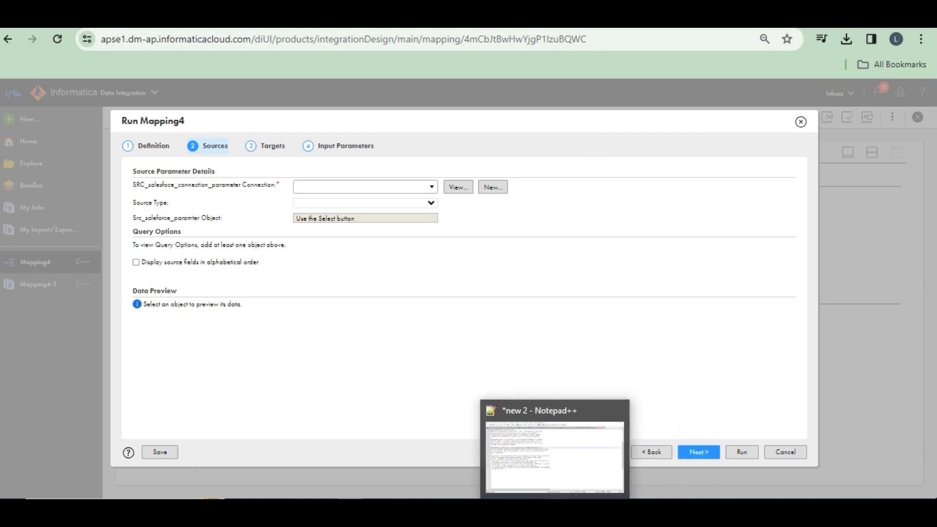
left_click(561, 460)
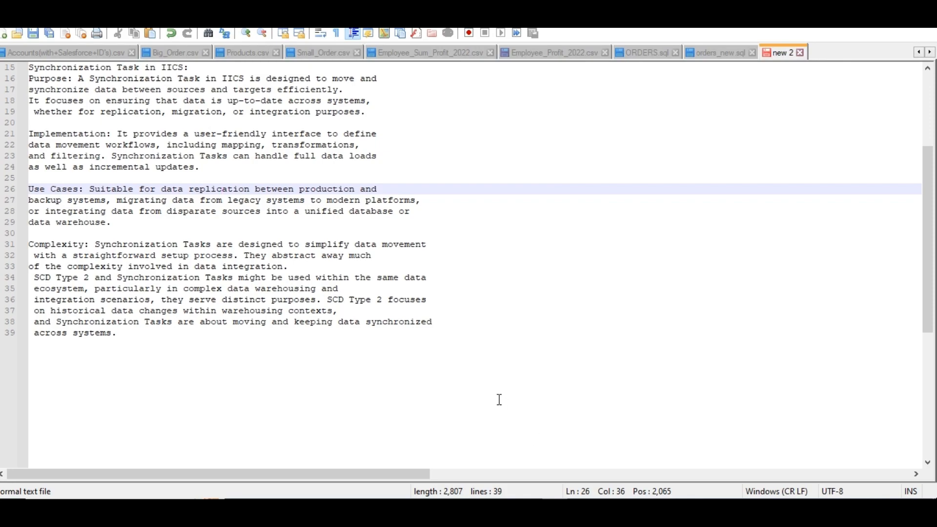
mouse_move(581, 509)
left_click(518, 465)
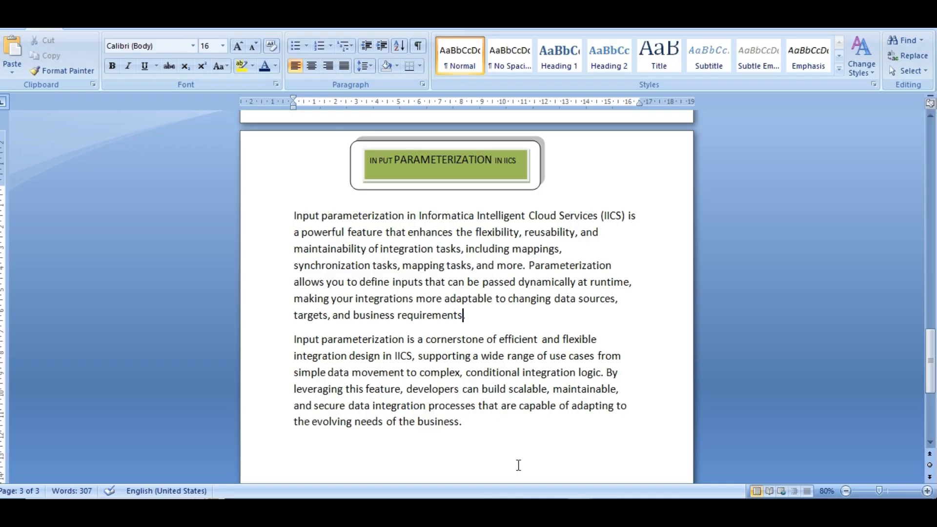